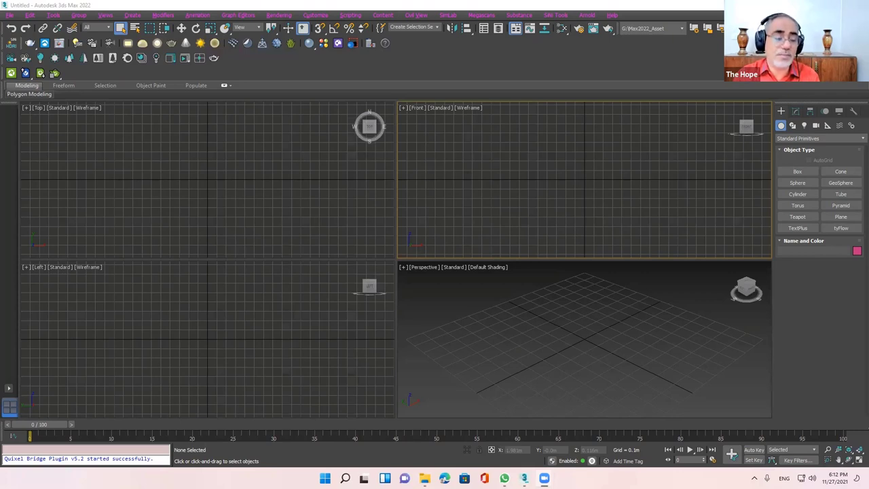
Make the Perspective viewport active and maximize it with Alt+W
{"action": "left_click", "coordinate": [580, 307]}
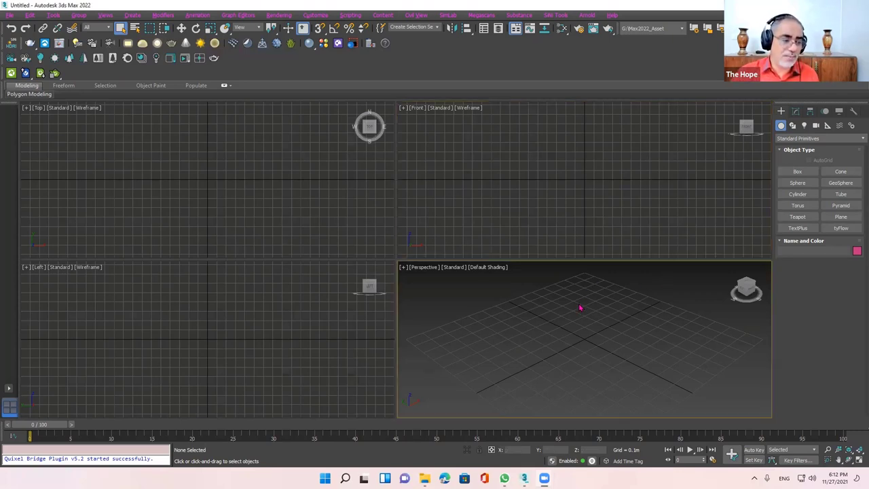
{"action": "key", "text": "alt+w"}
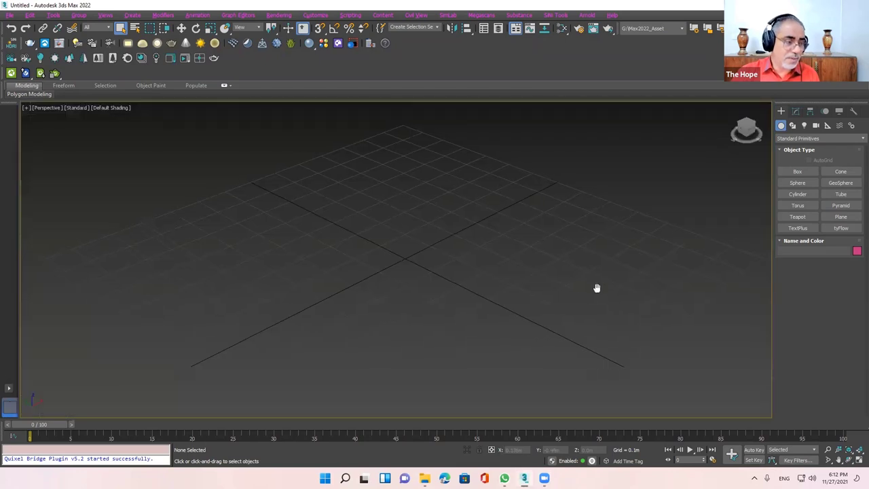
{"action": "middle_click_drag", "start_coordinate": [554, 310], "coordinate": [584, 285]}
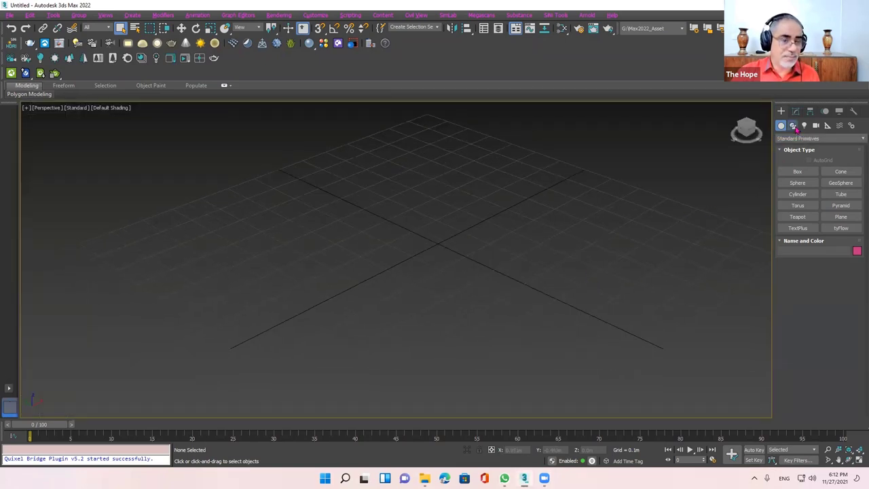
Draw an arc spline across the ground grid using the Arc shape tool
{"action": "left_click", "coordinate": [792, 125]}
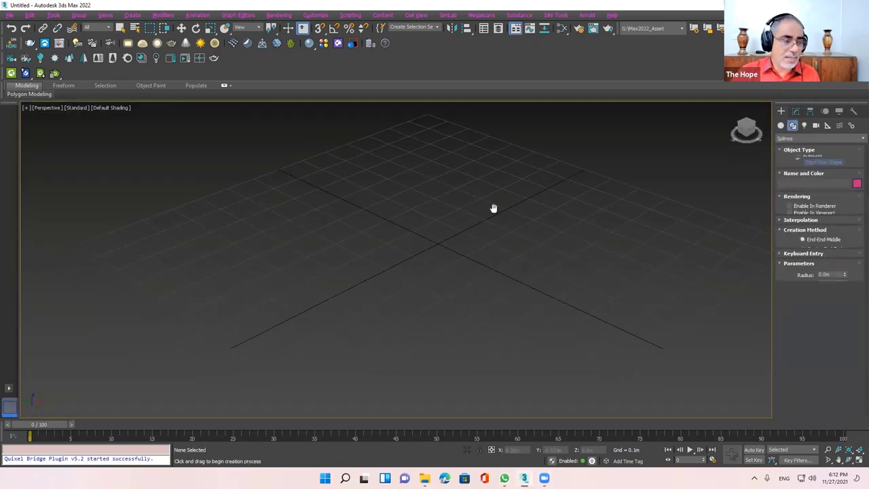
{"action": "left_click_drag", "start_coordinate": [510, 175], "coordinate": [439, 325]}
{"action": "left_click", "coordinate": [421, 311]}
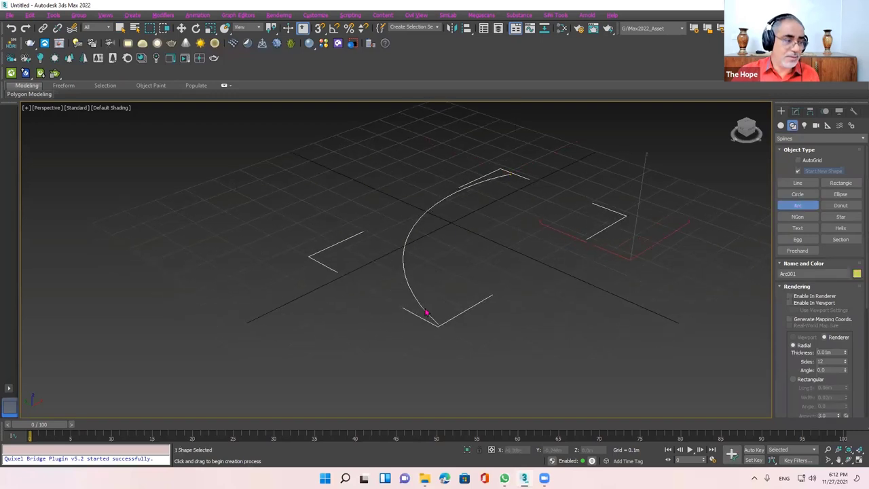
{"action": "right_click", "coordinate": [423, 313]}
Orbit to view the arc, hide its selection brackets, and show its Modify panel settings
{"action": "middle_click_drag", "start_coordinate": [476, 274], "coordinate": [639, 188], "text": "alt"}
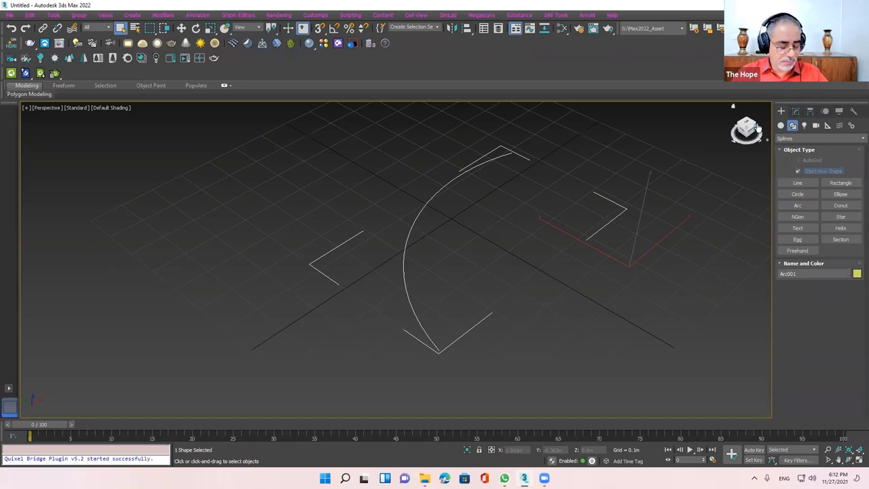
{"action": "key", "text": "j"}
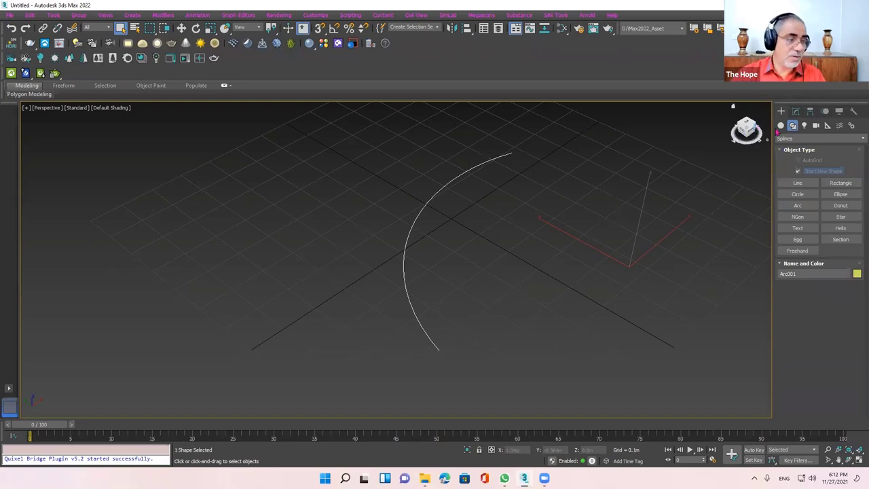
{"action": "mouse_move", "coordinate": [596, 184]}
{"action": "middle_mouse_down", "text": "alt"}
{"action": "mouse_move", "coordinate": [548, 237]}
{"action": "mouse_move", "coordinate": [611, 197]}
{"action": "mouse_move", "coordinate": [607, 205]}
{"action": "middle_mouse_up", "text": "alt"}
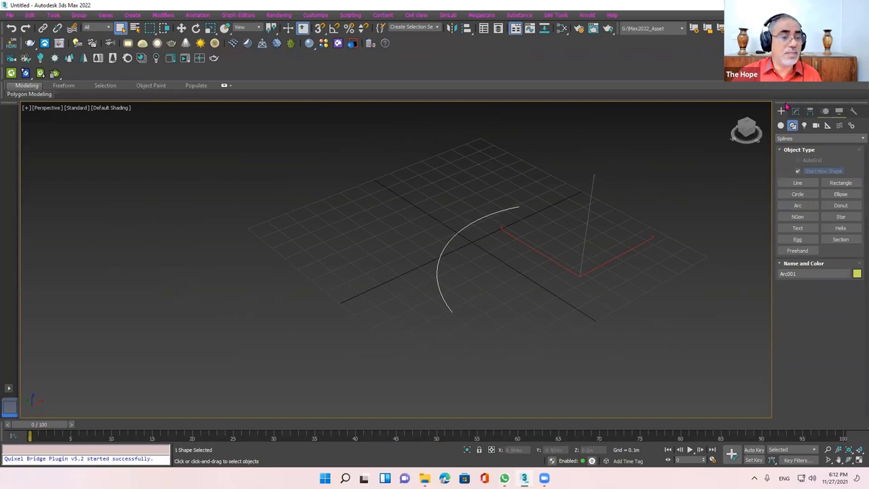
{"action": "left_click", "coordinate": [796, 110]}
Add an Edit Spline modifier to the arc
{"action": "left_click", "coordinate": [857, 138]}
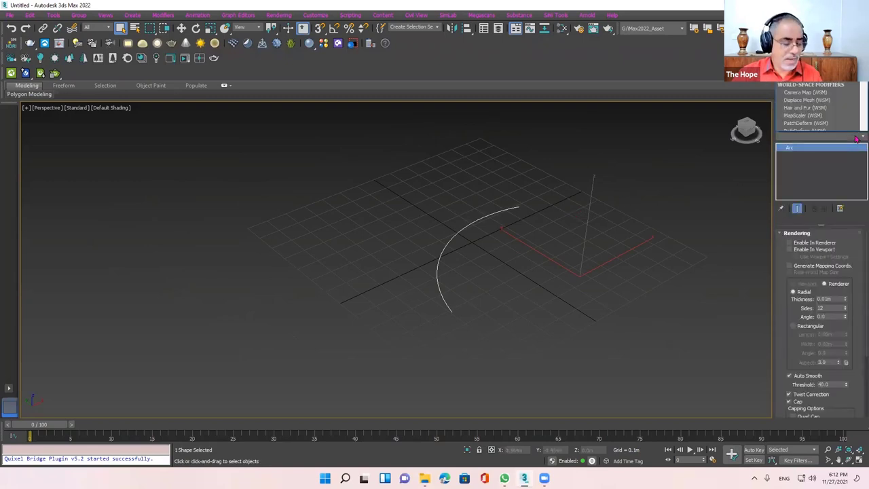
{"action": "scroll", "coordinate": [857, 138], "scroll_direction": "down", "scroll_amount": 1}
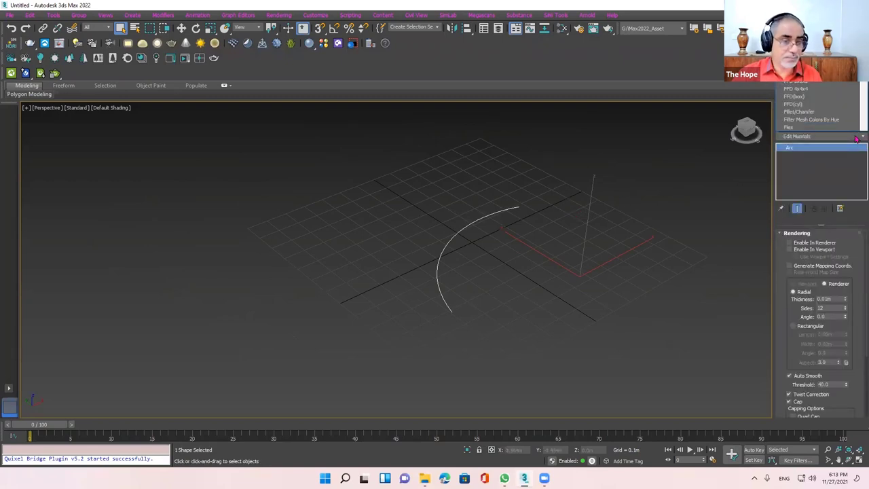
{"action": "left_click", "coordinate": [857, 138]}
{"action": "left_click", "coordinate": [857, 139]}
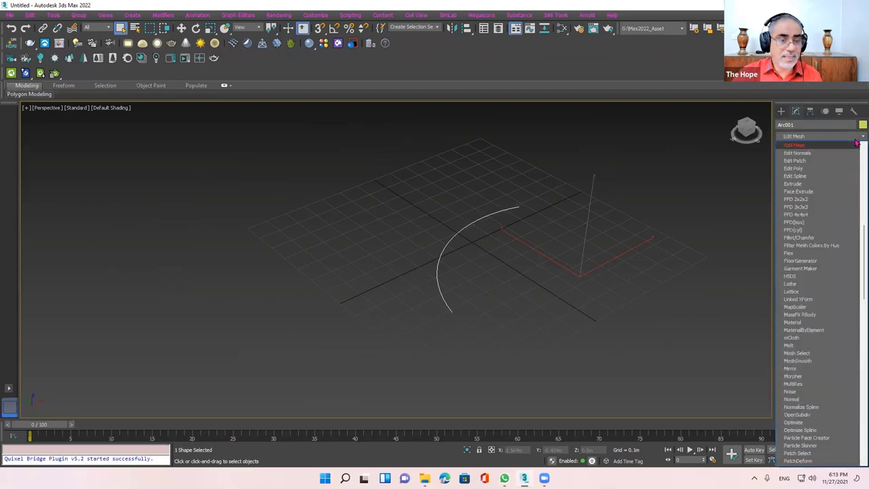
{"action": "left_click", "coordinate": [813, 176]}
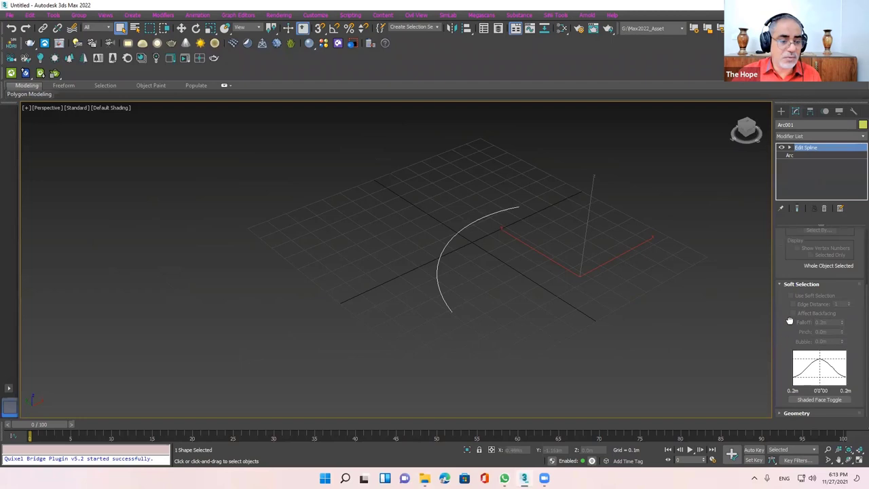
At Spline sub-object level, outline the arc into a closed band 0.09m wide
{"action": "left_click", "coordinate": [805, 414]}
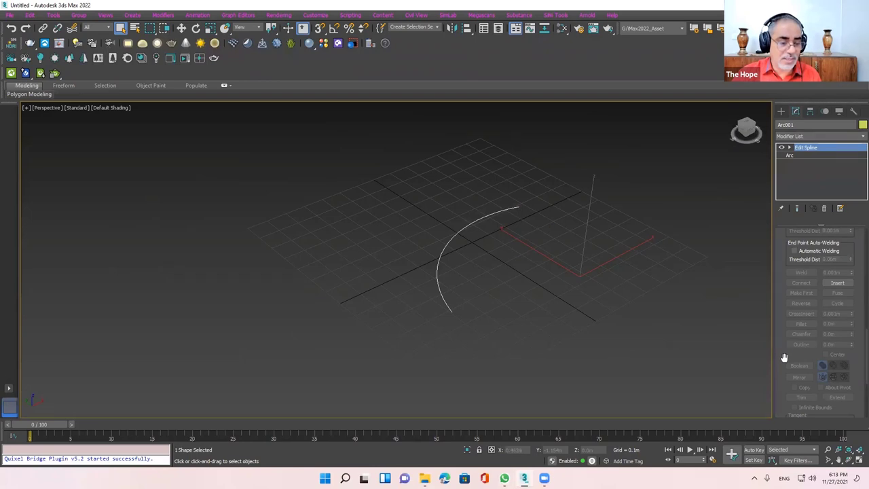
{"action": "left_click", "coordinate": [789, 147]}
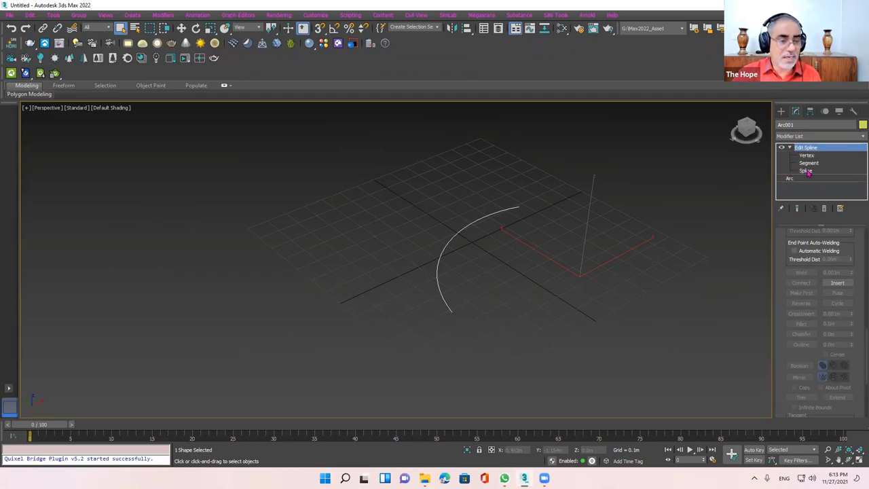
{"action": "left_click", "coordinate": [806, 171]}
{"action": "left_click", "coordinate": [806, 171]}
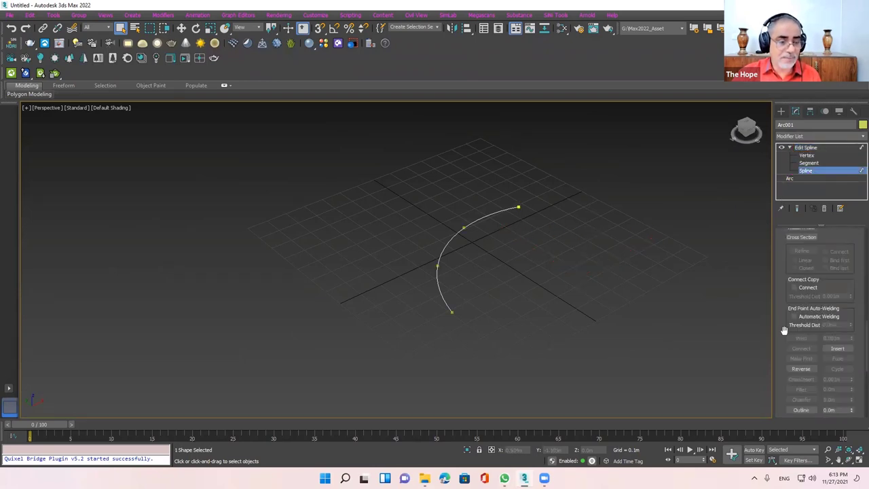
{"action": "left_click_drag", "start_coordinate": [779, 356], "coordinate": [787, 258]}
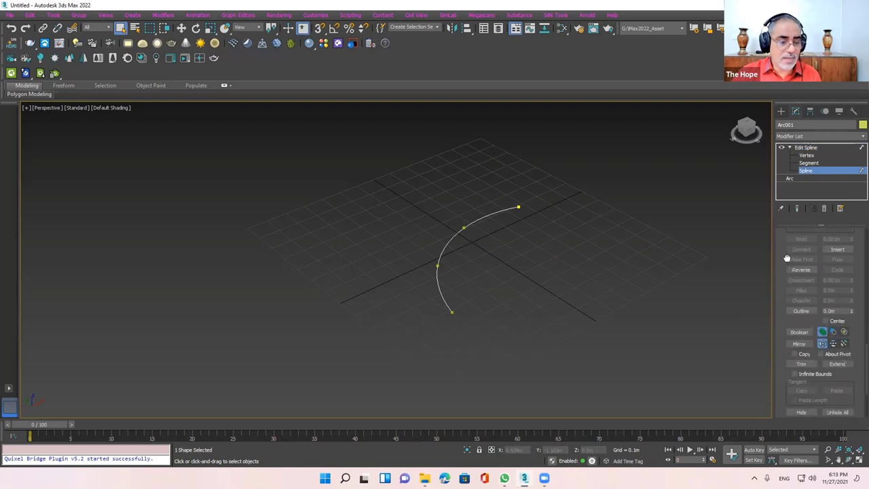
{"action": "left_click", "coordinate": [801, 310]}
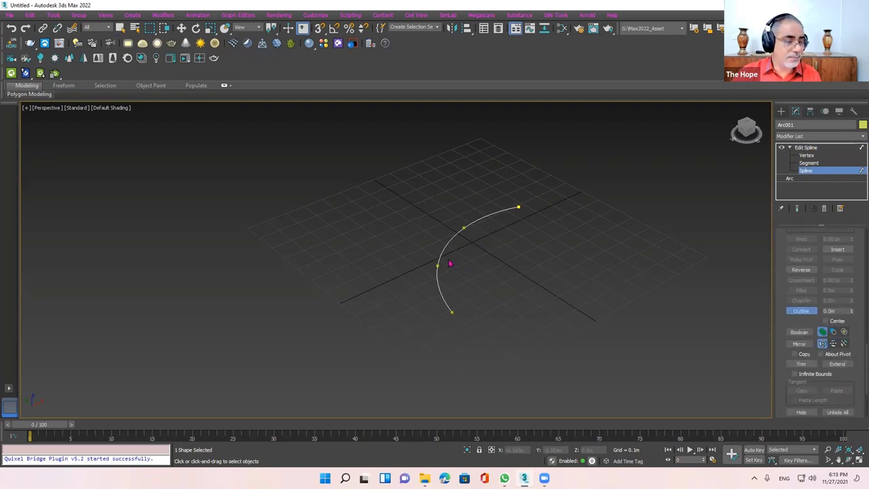
{"action": "left_click_drag", "start_coordinate": [442, 252], "coordinate": [459, 227]}
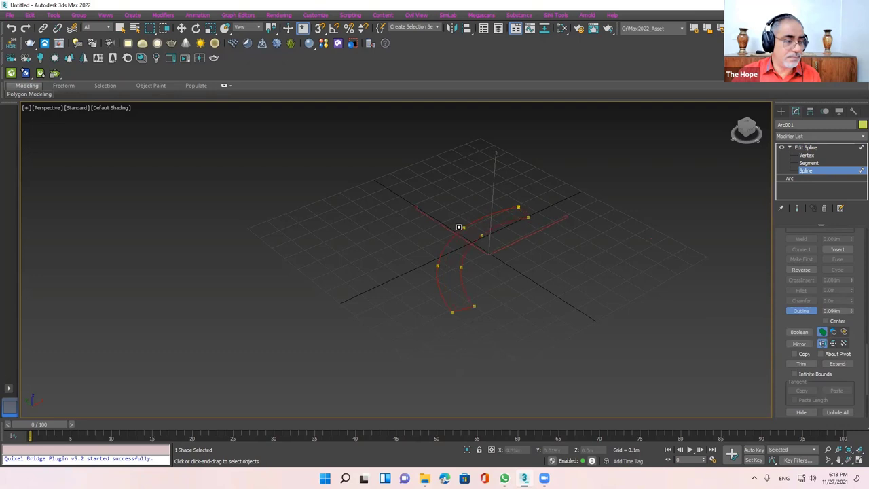
{"action": "key", "text": "w"}
{"action": "left_click", "coordinate": [821, 148]}
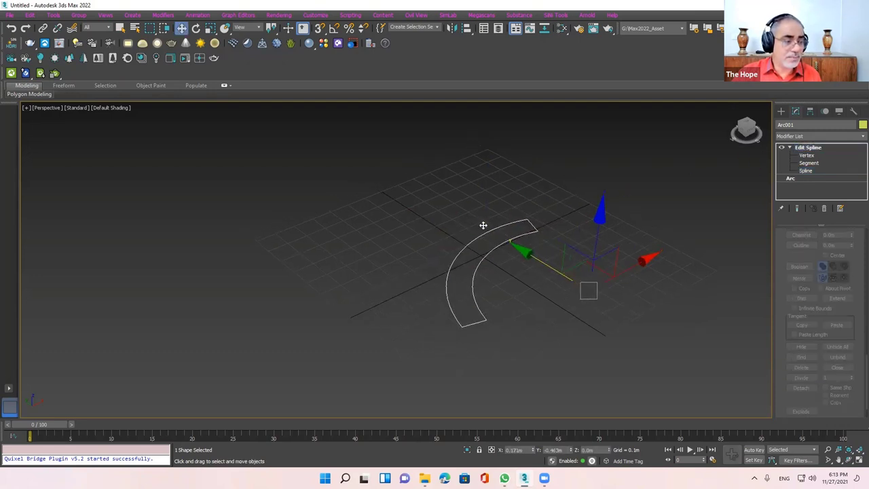
Shift-clone the arc as Arc002 and remove the copy's Edit Spline modifier
{"action": "left_click_drag", "start_coordinate": [483, 225], "coordinate": [457, 214], "text": "shift"}
{"action": "left_click", "coordinate": [435, 276]}
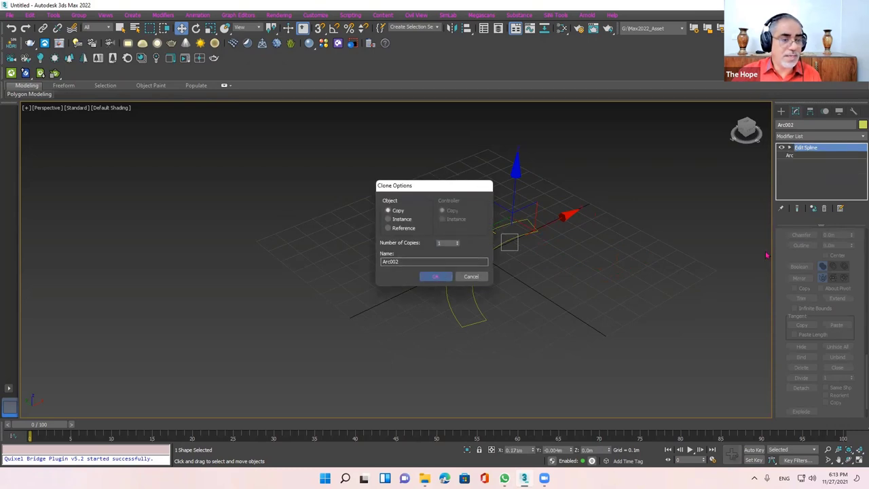
{"action": "left_click", "coordinate": [825, 208]}
Apply an Extrude modifier of 0.04m to the outlined Arc001
{"action": "mouse_move", "coordinate": [519, 207]}
{"action": "middle_mouse_down"}
{"action": "mouse_move", "coordinate": [558, 252]}
{"action": "mouse_move", "coordinate": [527, 266]}
{"action": "middle_mouse_up"}
{"action": "left_click", "coordinate": [526, 265]}
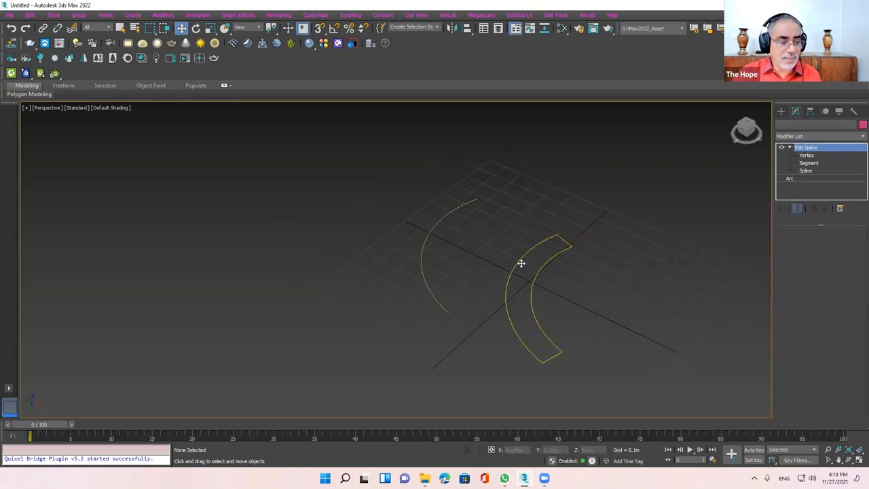
{"action": "type", "text": "xextr"}
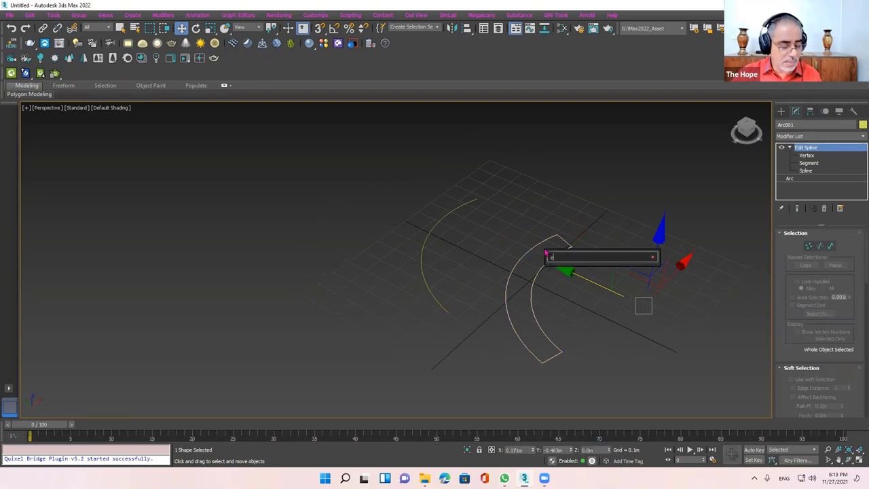
{"action": "left_click", "coordinate": [580, 295]}
{"action": "middle_click_drag", "start_coordinate": [584, 299], "coordinate": [639, 292], "text": "alt"}
{"action": "left_click_drag", "start_coordinate": [846, 259], "coordinate": [845, 272]}
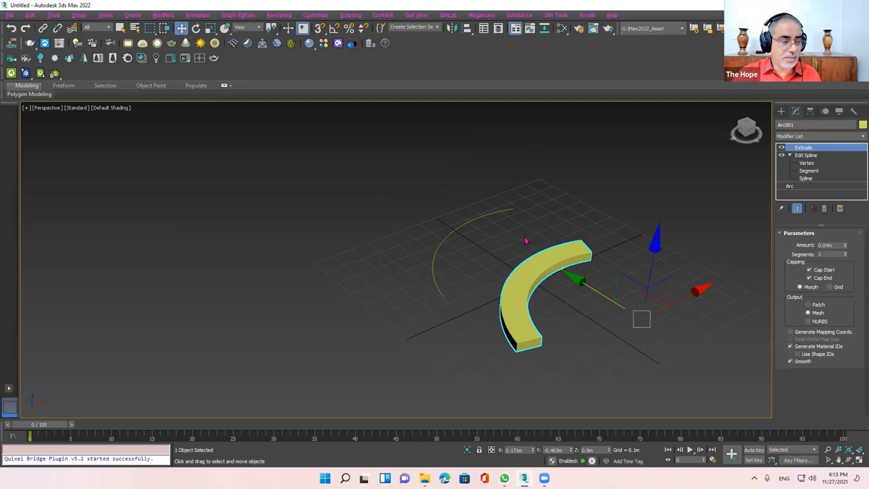
{"action": "middle_click_drag", "start_coordinate": [524, 242], "coordinate": [479, 213], "text": "alt"}
Render Arc002 in viewport as a rectangular ribbon, width 0.098m and length 0.027m
{"action": "left_click", "coordinate": [478, 197]}
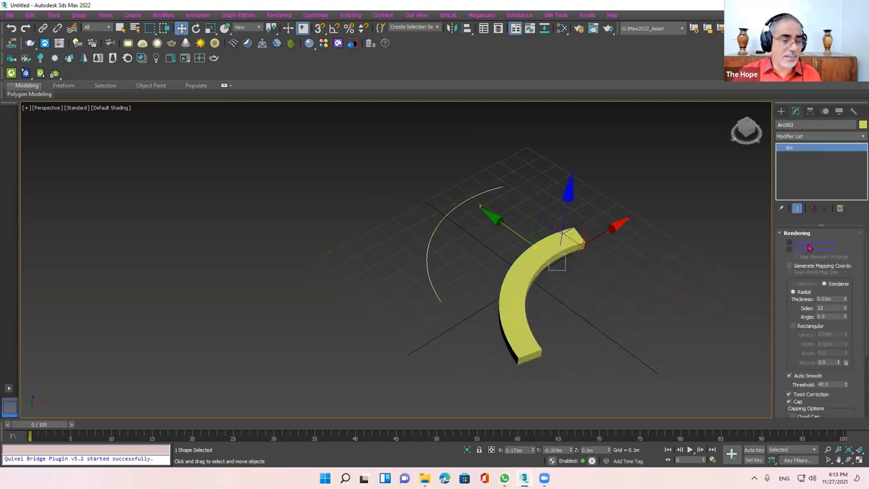
{"action": "left_click", "coordinate": [792, 250]}
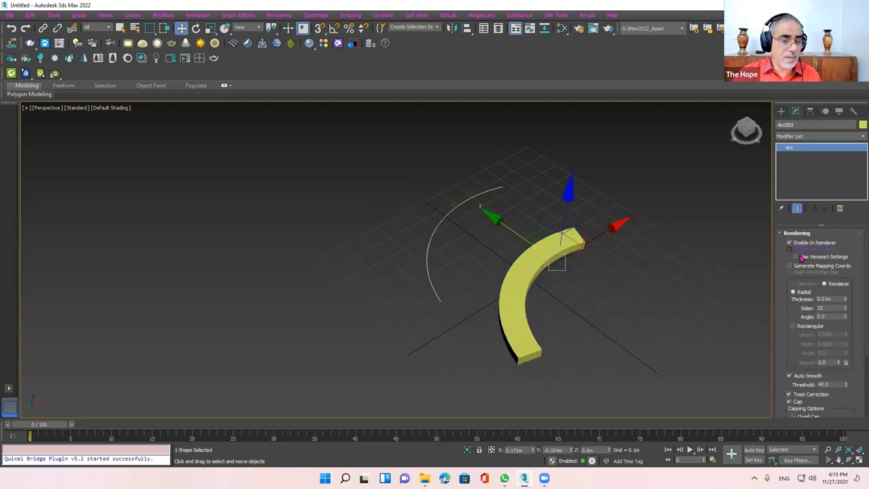
{"action": "scroll", "coordinate": [788, 295], "scroll_direction": "down", "scroll_amount": 1}
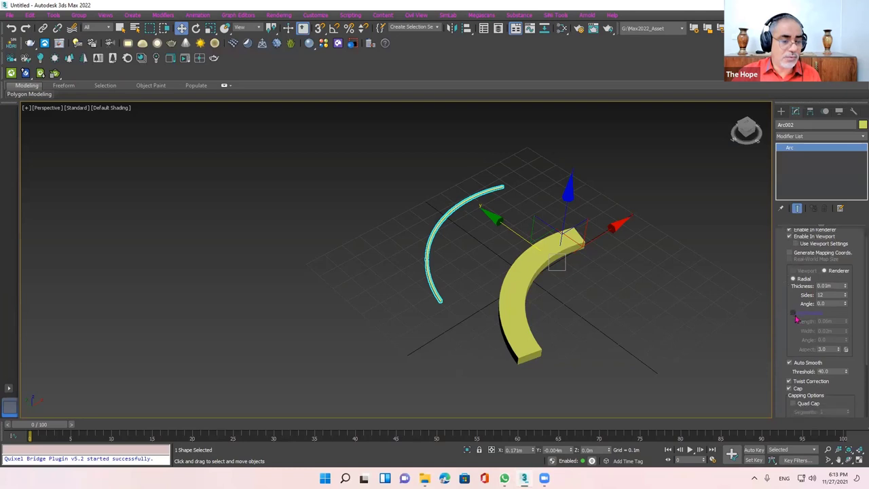
{"action": "left_click", "coordinate": [793, 313]}
{"action": "left_click_drag", "start_coordinate": [846, 330], "coordinate": [657, 258]}
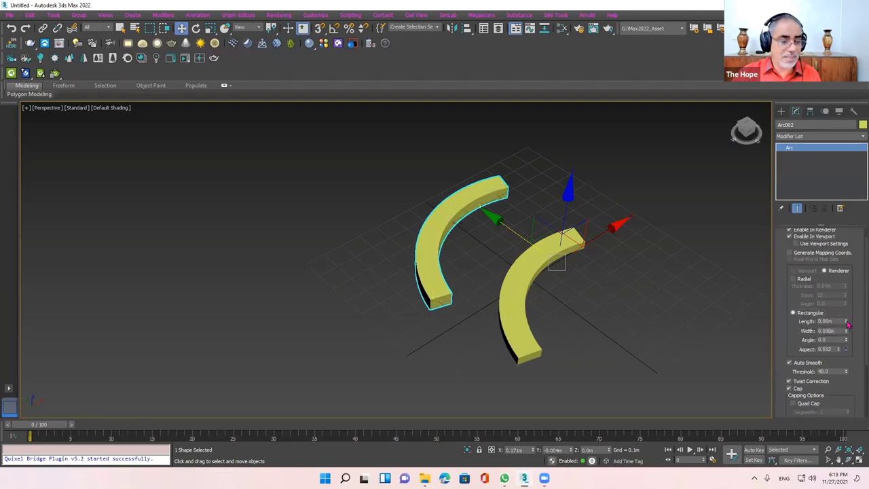
{"action": "left_click_drag", "start_coordinate": [845, 321], "coordinate": [843, 346]}
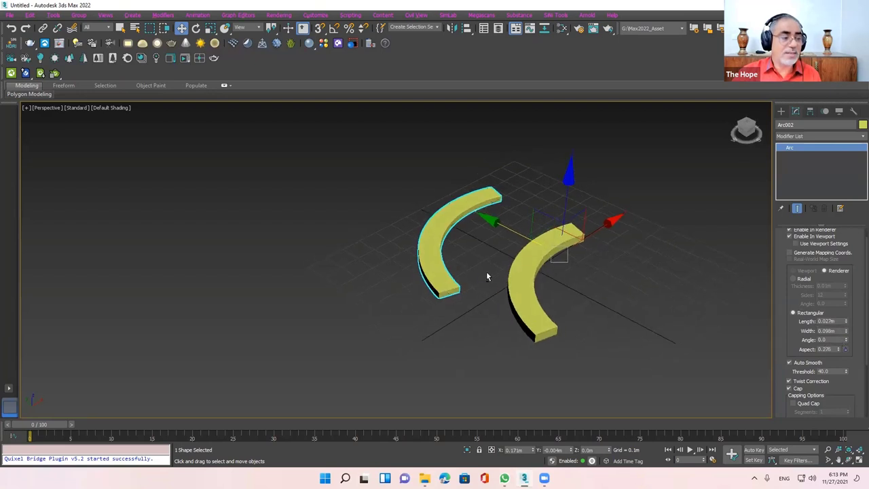
{"action": "mouse_move", "coordinate": [487, 276]}
{"action": "middle_mouse_down", "text": "alt"}
{"action": "mouse_move", "coordinate": [492, 246]}
{"action": "mouse_move", "coordinate": [484, 288]}
{"action": "middle_mouse_up", "text": "alt"}
{"action": "scroll", "coordinate": [493, 246], "scroll_direction": "up", "scroll_amount": 2}
{"action": "left_click", "coordinate": [493, 246]}
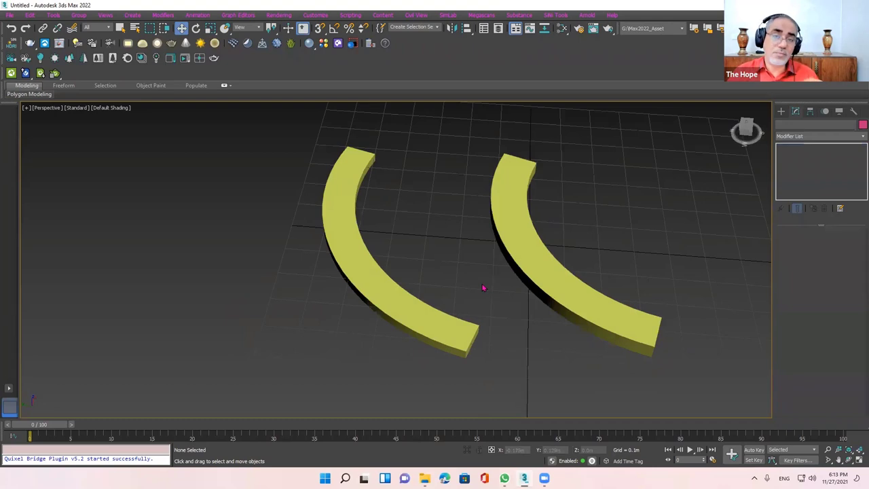
Show edged faces and set both arcs' object colour to blue
{"action": "key", "text": "F4"}
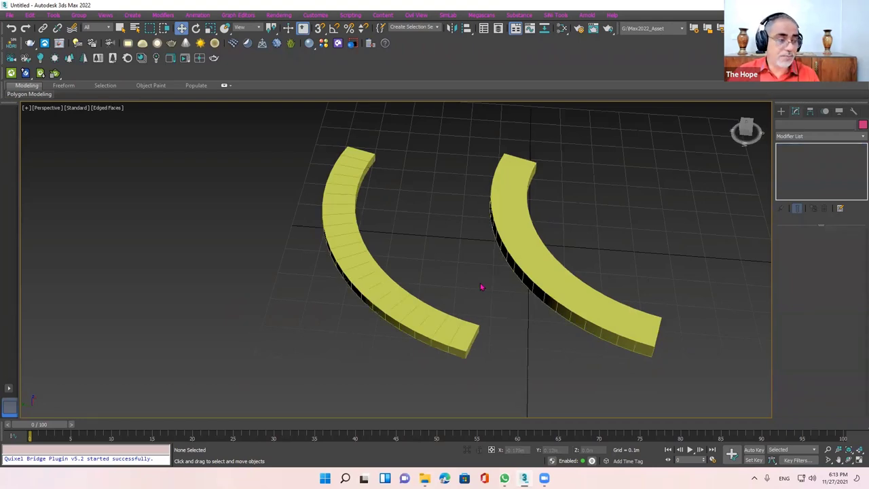
{"action": "mouse_move", "coordinate": [483, 287]}
{"action": "middle_mouse_down", "text": "alt"}
{"action": "mouse_move", "coordinate": [501, 293]}
{"action": "mouse_move", "coordinate": [449, 298]}
{"action": "middle_mouse_up", "text": "alt"}
{"action": "left_click_drag", "start_coordinate": [188, 340], "coordinate": [702, 213]}
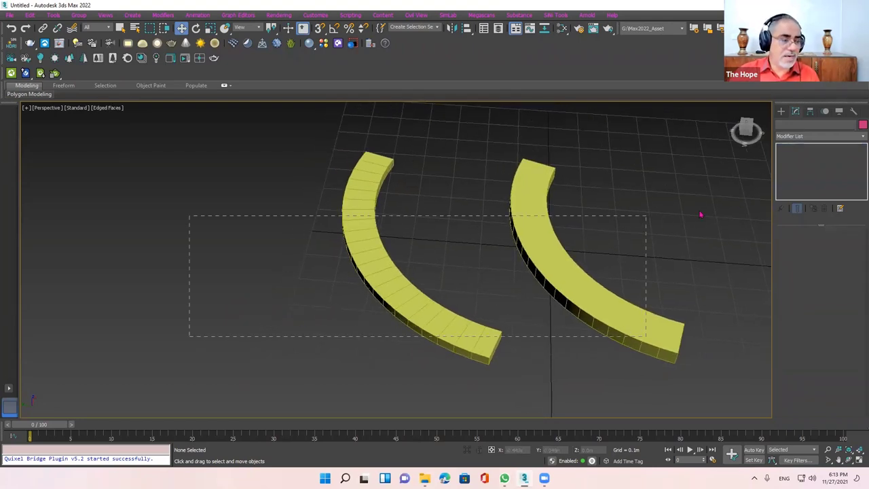
{"action": "left_click", "coordinate": [861, 127]}
{"action": "left_click", "coordinate": [472, 231]}
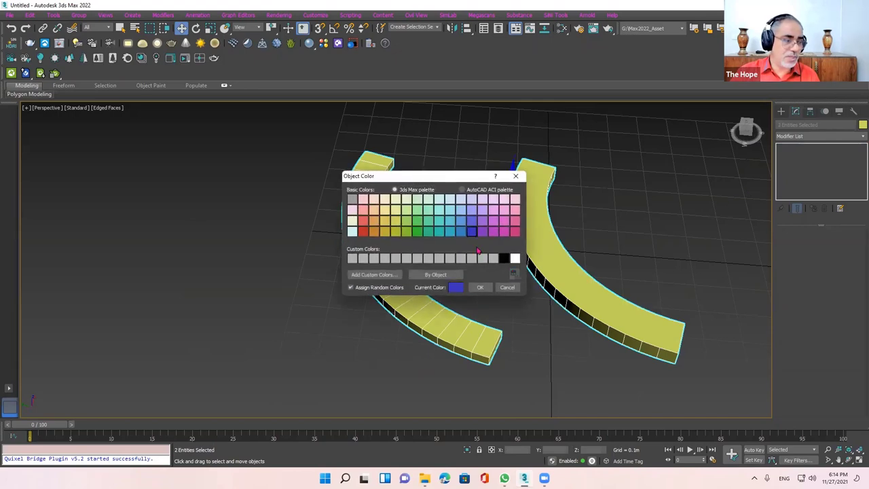
{"action": "left_click", "coordinate": [479, 288]}
Select all objects and orbit and zoom around the two blue arcs
{"action": "left_click_drag", "start_coordinate": [599, 231], "coordinate": [441, 297]}
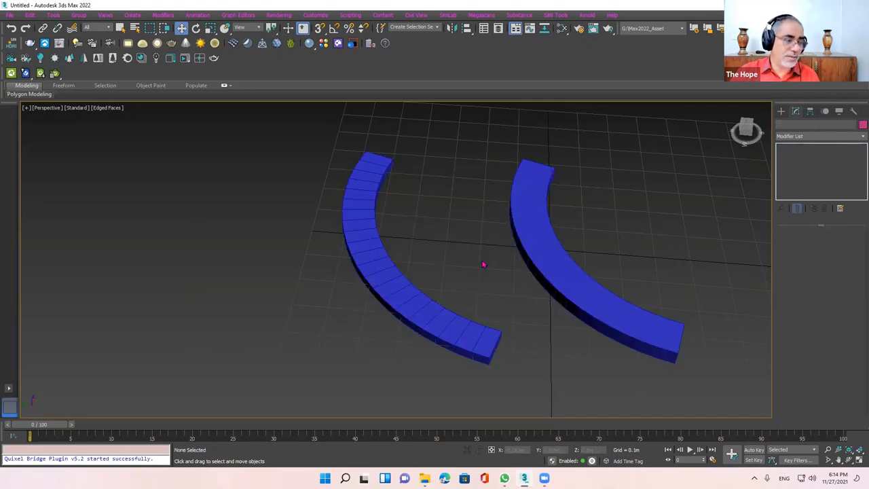
{"action": "key", "text": "ctrl+a"}
{"action": "scroll", "coordinate": [384, 267], "scroll_direction": "up", "scroll_amount": 3}
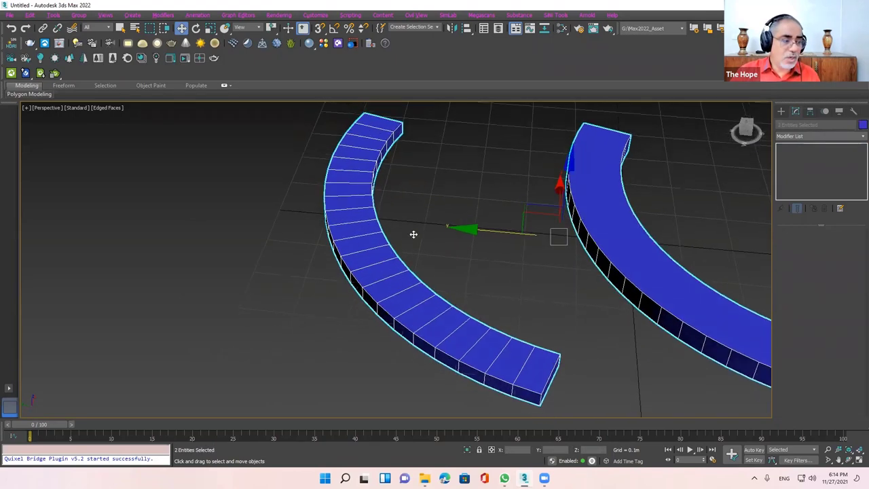
{"action": "mouse_move", "coordinate": [413, 233]}
{"action": "middle_mouse_down", "text": "alt"}
{"action": "mouse_move", "coordinate": [337, 288]}
{"action": "mouse_move", "coordinate": [365, 264]}
{"action": "mouse_move", "coordinate": [337, 256]}
{"action": "middle_mouse_up", "text": "alt"}
{"action": "scroll", "coordinate": [376, 262], "scroll_direction": "up", "scroll_amount": 2}
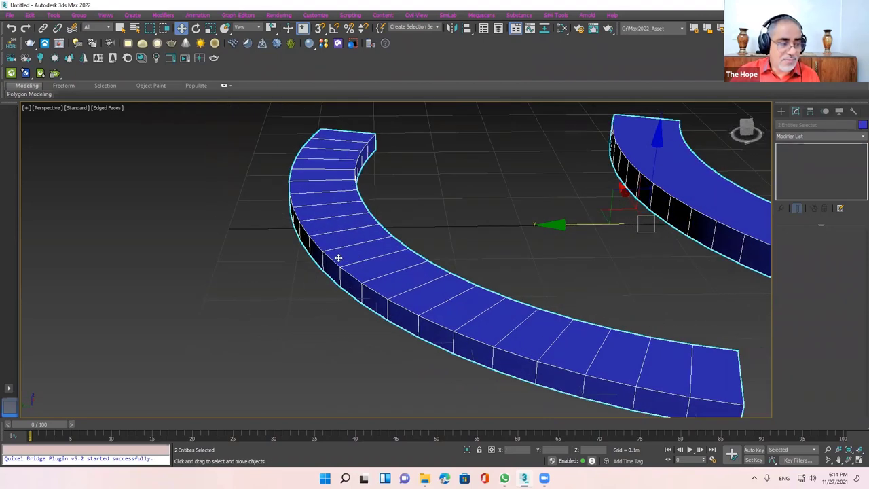
{"action": "scroll", "coordinate": [395, 267], "scroll_direction": "up", "scroll_amount": 2}
{"action": "scroll", "coordinate": [444, 295], "scroll_direction": "down", "scroll_amount": 2}
{"action": "middle_click_drag", "start_coordinate": [444, 295], "coordinate": [435, 297], "text": "alt"}
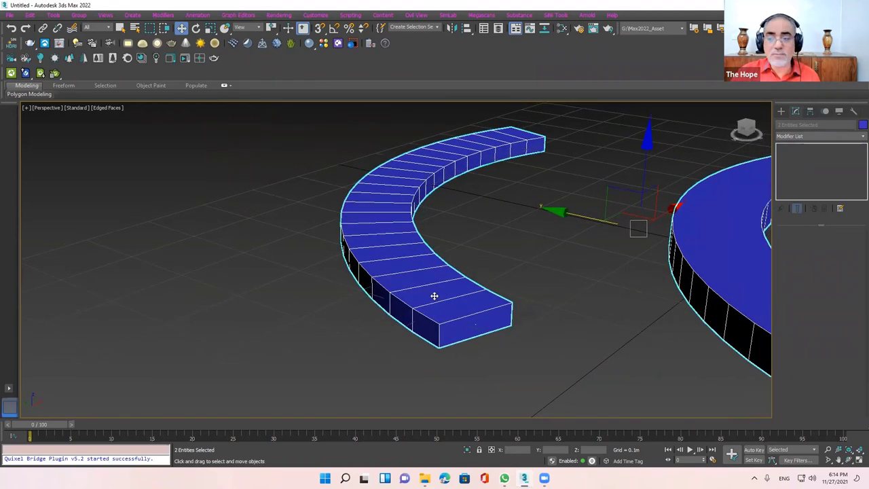
{"action": "scroll", "coordinate": [435, 296], "scroll_direction": "up", "scroll_amount": 2}
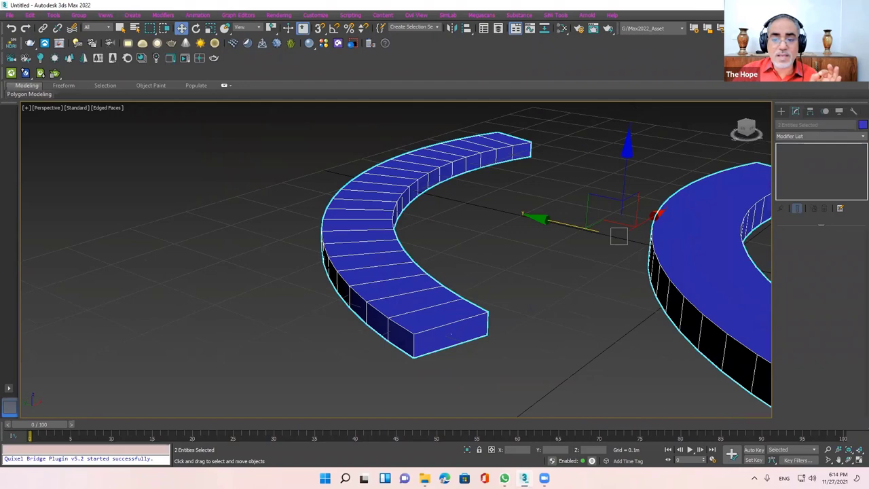
{"action": "middle_click_drag", "start_coordinate": [355, 259], "coordinate": [358, 267], "text": "alt"}
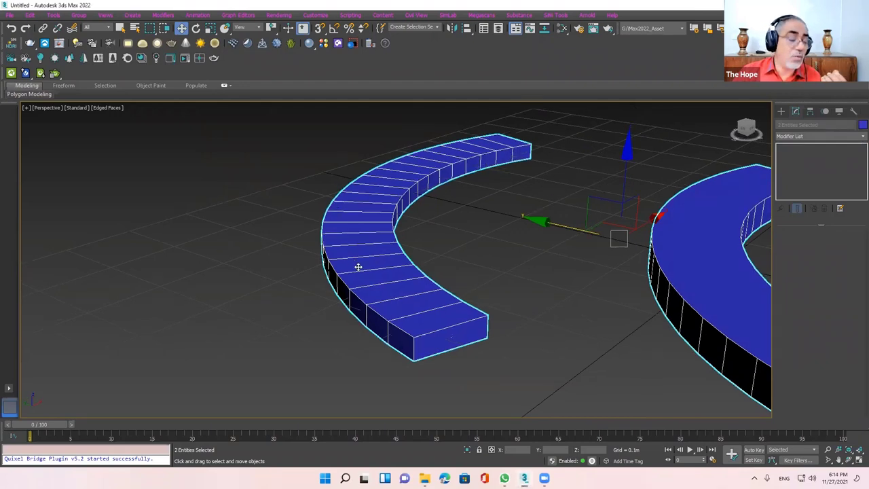
{"action": "scroll", "coordinate": [387, 292], "scroll_direction": "up", "scroll_amount": 2}
{"action": "scroll", "coordinate": [398, 297], "scroll_direction": "up", "scroll_amount": 2}
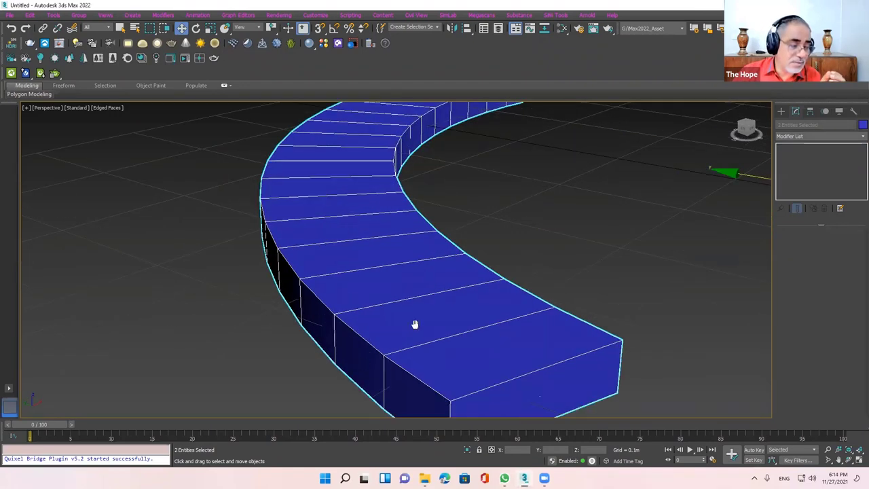
{"action": "mouse_move", "coordinate": [415, 324]}
{"action": "middle_mouse_down"}
{"action": "mouse_move", "coordinate": [411, 283]}
{"action": "mouse_move", "coordinate": [501, 252]}
{"action": "mouse_move", "coordinate": [530, 252]}
{"action": "middle_mouse_up"}
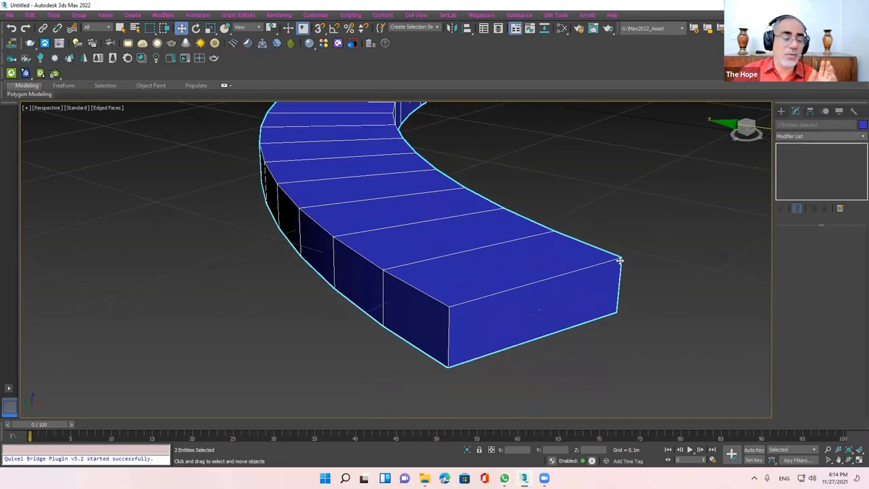
{"action": "scroll", "coordinate": [479, 317], "scroll_direction": "down", "scroll_amount": 2}
{"action": "scroll", "coordinate": [489, 316], "scroll_direction": "down", "scroll_amount": 2}
Orbit around the arcs and select the right arc, Arc001, to show its Extrude stack
{"action": "middle_click_drag", "start_coordinate": [489, 316], "coordinate": [567, 274]}
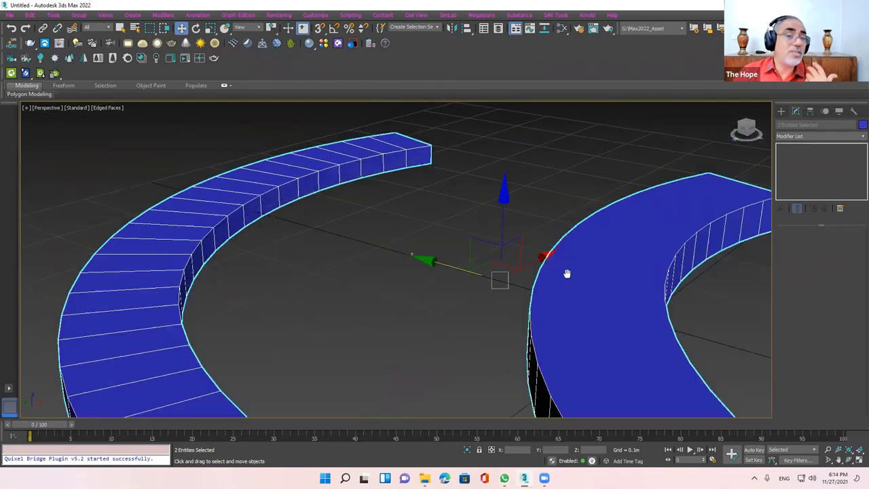
{"action": "middle_click_drag", "start_coordinate": [558, 242], "coordinate": [549, 197], "text": "alt"}
{"action": "scroll", "coordinate": [549, 186], "scroll_direction": "up", "scroll_amount": 2}
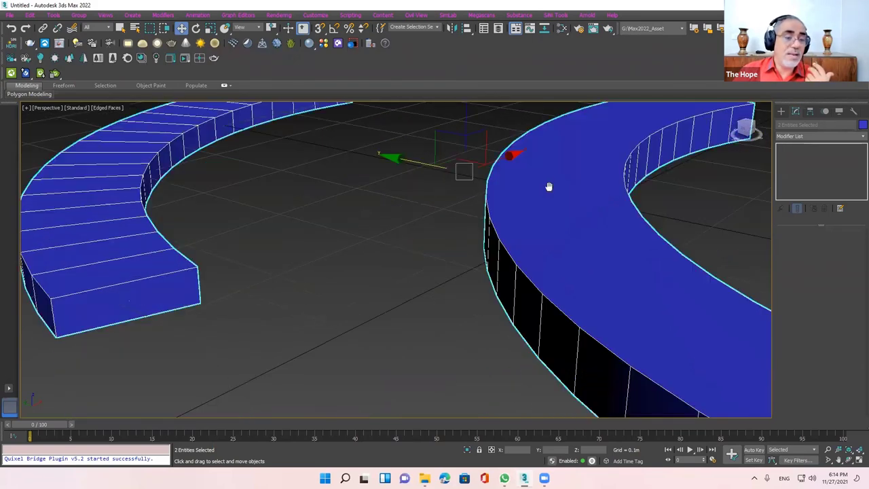
{"action": "scroll", "coordinate": [489, 202], "scroll_direction": "down", "scroll_amount": 3}
{"action": "scroll", "coordinate": [480, 207], "scroll_direction": "up", "scroll_amount": 2}
{"action": "left_click", "coordinate": [477, 210]}
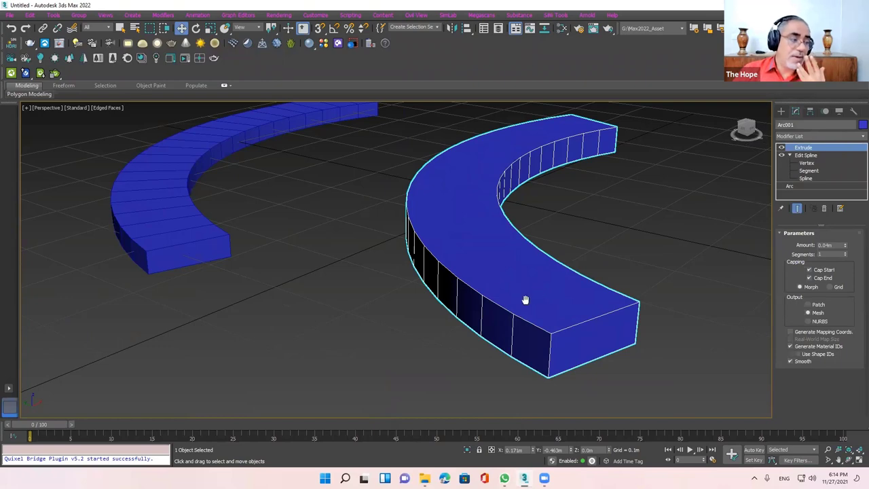
{"action": "mouse_move", "coordinate": [524, 301]}
{"action": "middle_mouse_down", "text": "alt"}
{"action": "mouse_move", "coordinate": [206, 297]}
{"action": "mouse_move", "coordinate": [293, 292]}
{"action": "mouse_move", "coordinate": [289, 194]}
{"action": "middle_mouse_up", "text": "alt"}
{"action": "left_click", "coordinate": [206, 297]}
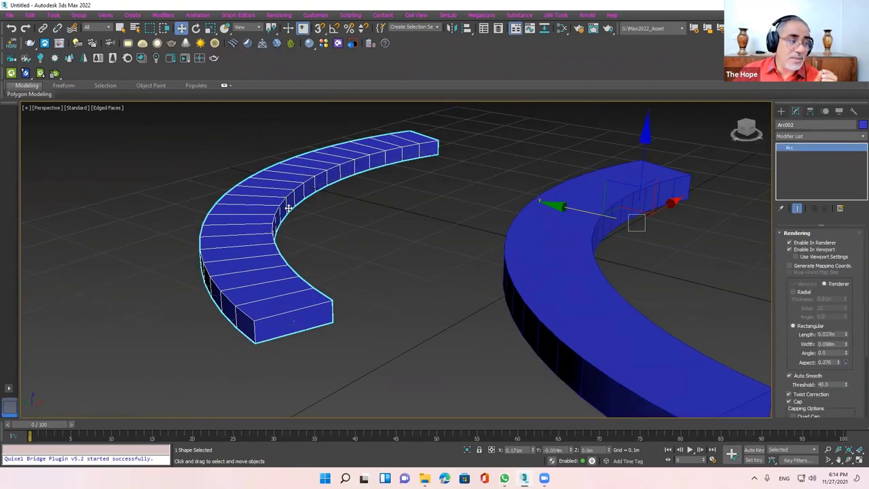
{"action": "middle_click_drag", "start_coordinate": [483, 290], "coordinate": [357, 228]}
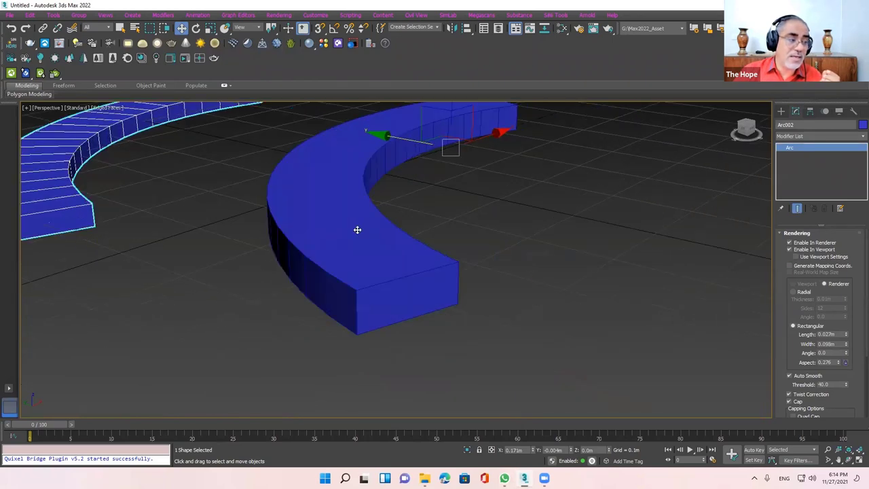
{"action": "left_click", "coordinate": [358, 229]}
{"action": "middle_click_drag", "start_coordinate": [473, 239], "coordinate": [468, 237], "text": "alt"}
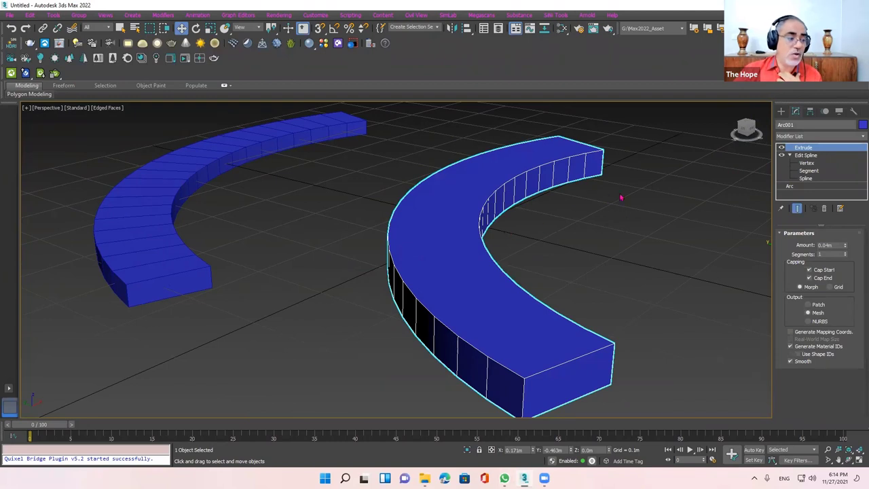
Add Turn to Poly to Arc001 with Keep Polygons Convex enabled, then select the left arc
{"action": "left_click", "coordinate": [857, 138]}
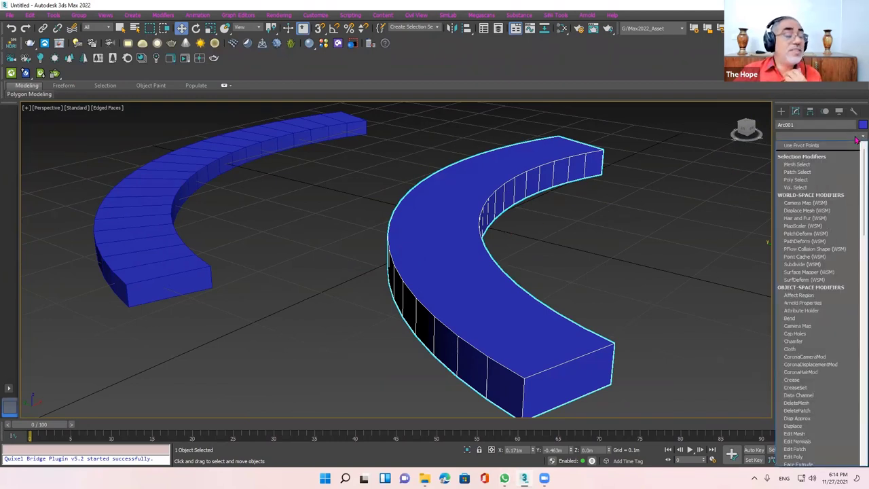
{"action": "key", "text": "t"}
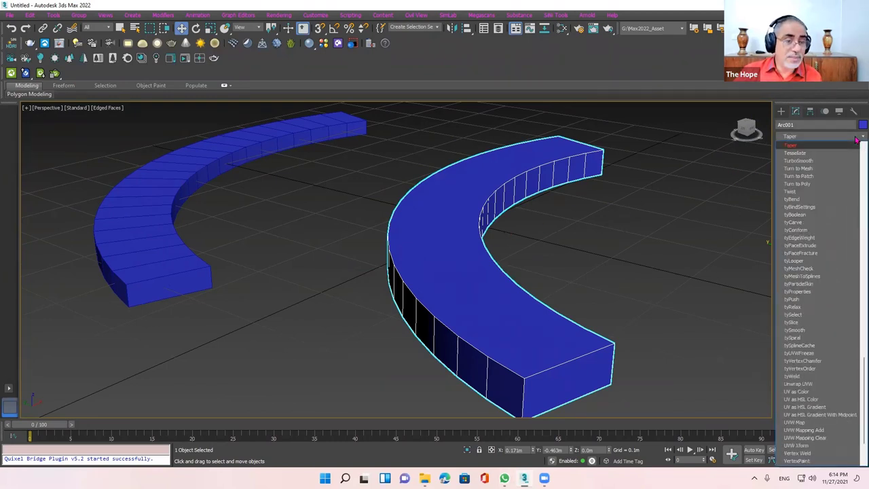
{"action": "key", "text": "Down"}
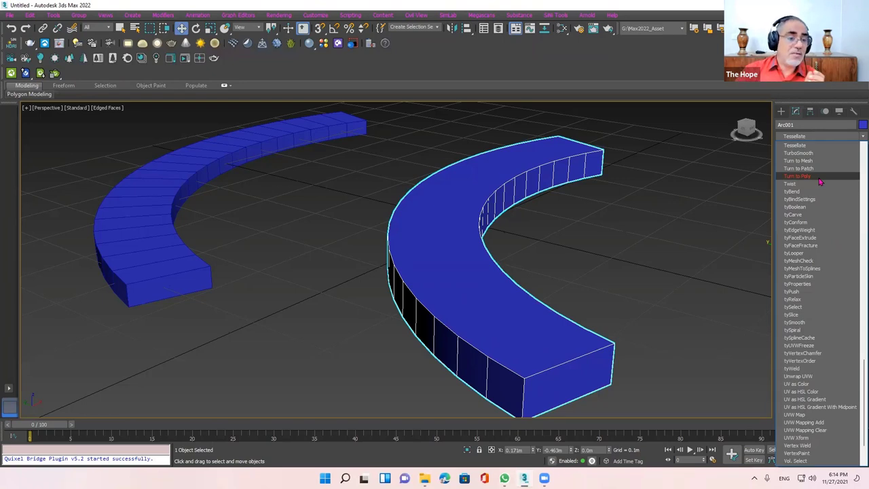
{"action": "left_click", "coordinate": [817, 178]}
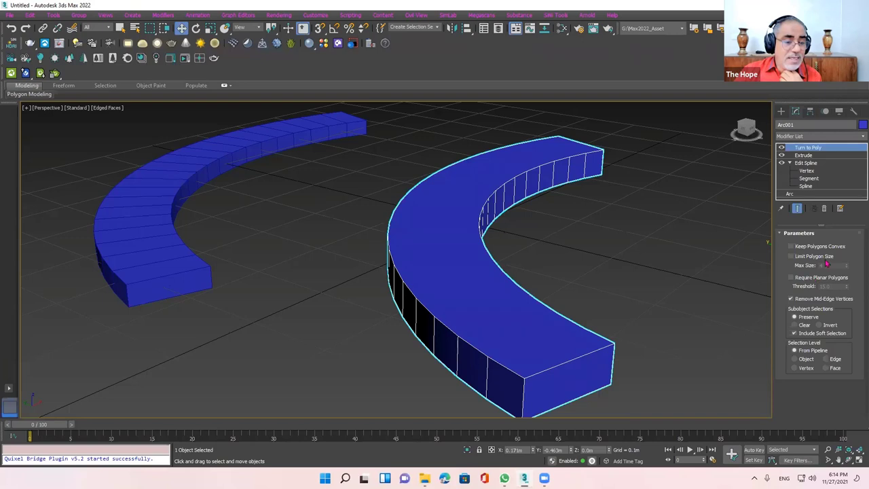
{"action": "left_click", "coordinate": [803, 249]}
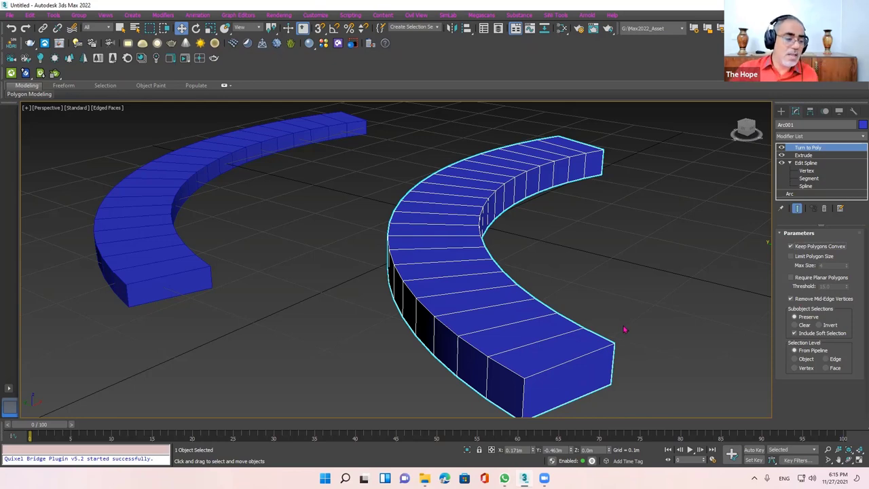
{"action": "mouse_move", "coordinate": [623, 330]}
{"action": "middle_mouse_down", "text": "alt"}
{"action": "mouse_move", "coordinate": [595, 338]}
{"action": "mouse_move", "coordinate": [534, 268]}
{"action": "mouse_move", "coordinate": [553, 266]}
{"action": "mouse_move", "coordinate": [231, 200]}
{"action": "mouse_move", "coordinate": [265, 203]}
{"action": "mouse_move", "coordinate": [310, 287]}
{"action": "mouse_move", "coordinate": [651, 274]}
{"action": "middle_mouse_up", "text": "alt"}
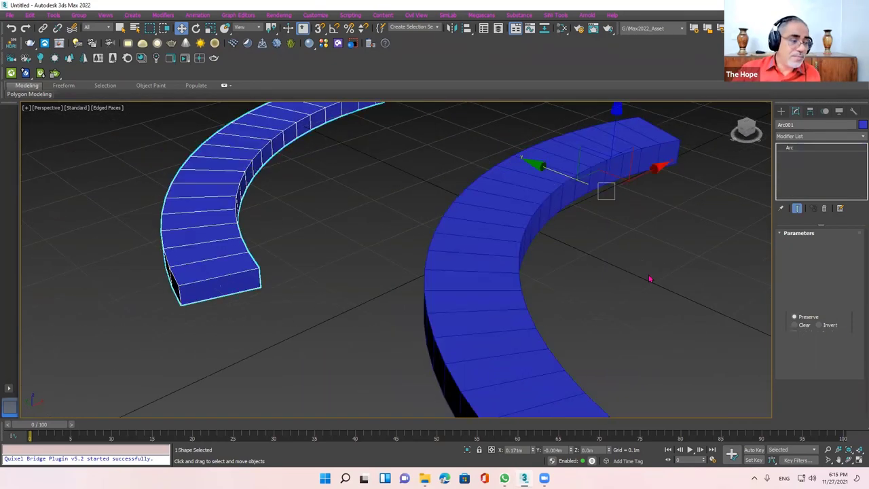
{"action": "mouse_move", "coordinate": [651, 274]}
{"action": "left_mouse_down"}
{"action": "mouse_move", "coordinate": [178, 336]}
{"action": "mouse_move", "coordinate": [239, 324]}
{"action": "left_mouse_up"}
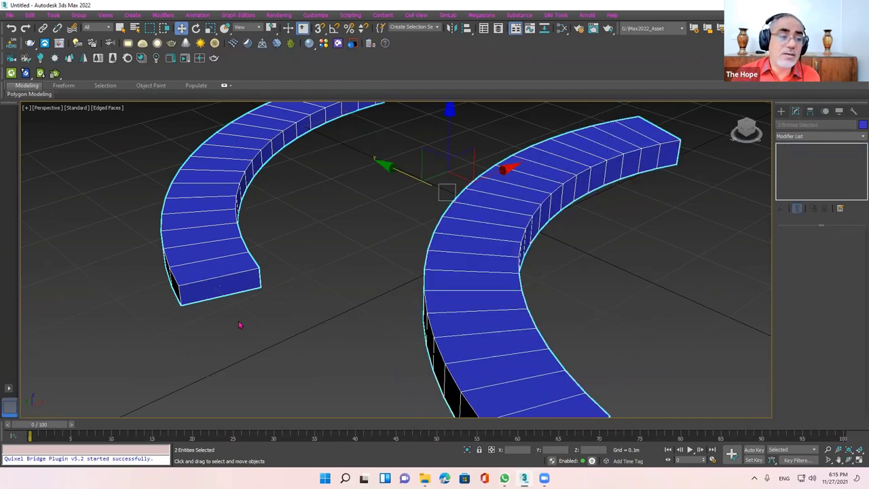
Hide Turn to Poly on Arc001, add TurboSmooth at 2 iterations, and switch it off
{"action": "left_click", "coordinate": [469, 238]}
{"action": "left_click", "coordinate": [782, 148]}
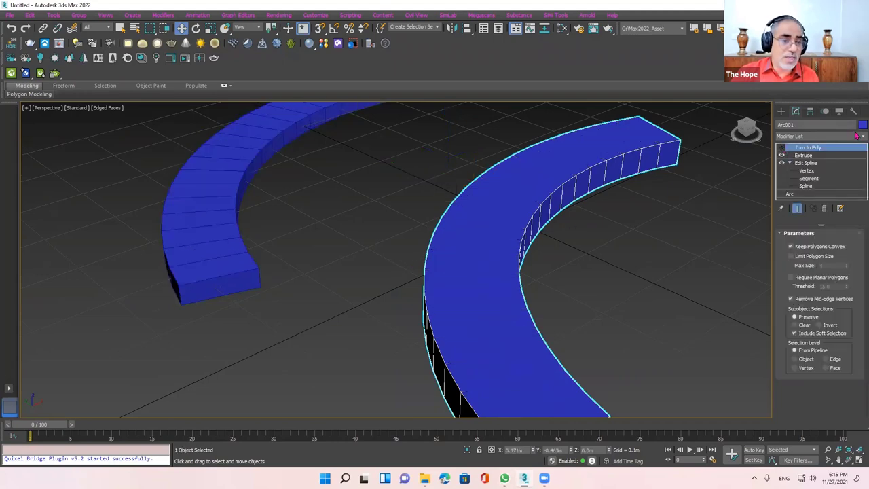
{"action": "left_click", "coordinate": [857, 137]}
{"action": "key", "text": "t"}
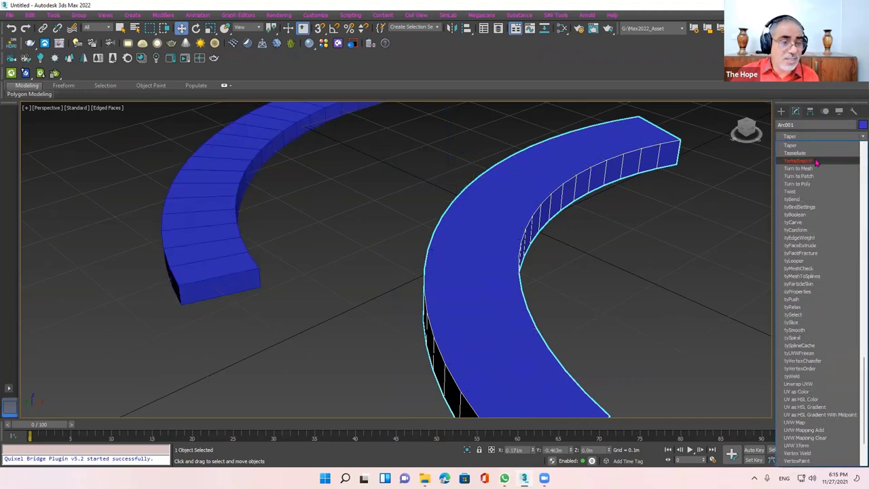
{"action": "left_click", "coordinate": [817, 162]}
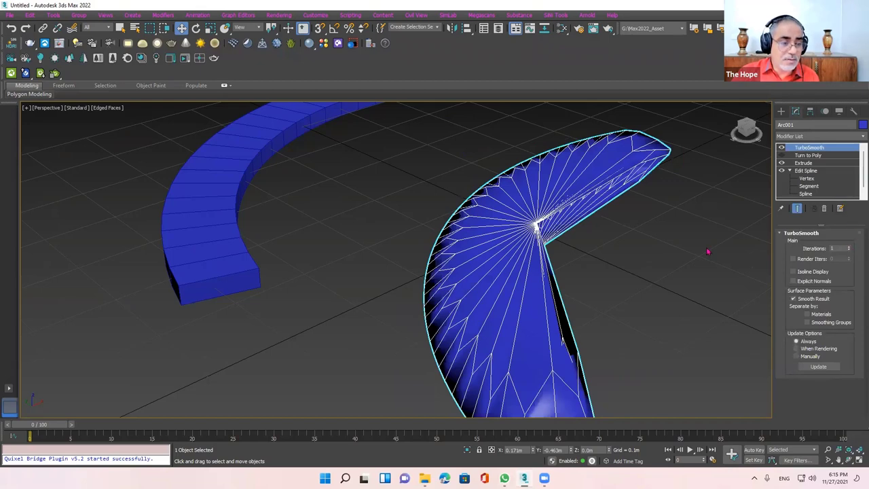
{"action": "mouse_move", "coordinate": [708, 252]}
{"action": "middle_mouse_down", "text": "alt"}
{"action": "mouse_move", "coordinate": [542, 267]}
{"action": "mouse_move", "coordinate": [747, 218]}
{"action": "middle_mouse_up", "text": "alt"}
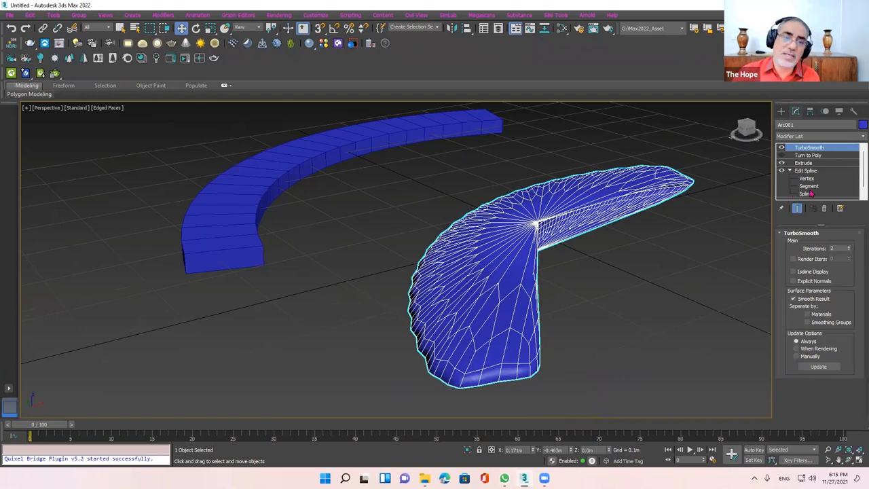
{"action": "left_click", "coordinate": [782, 148]}
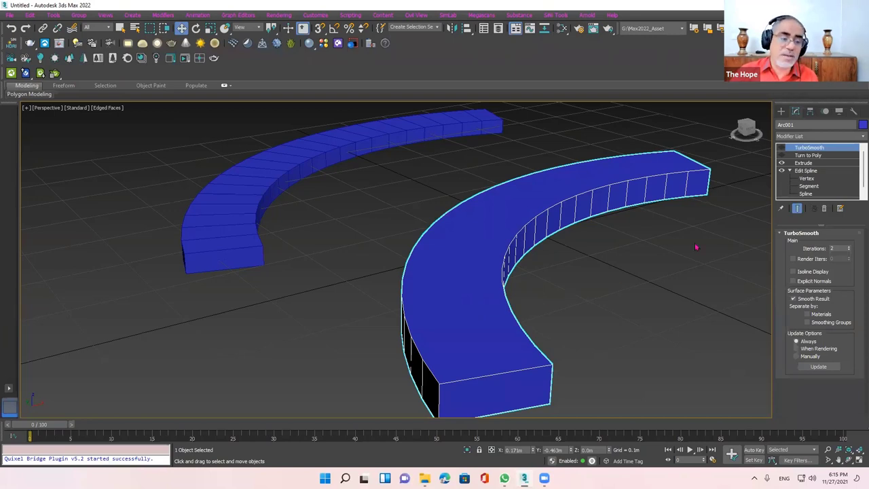
Re-show Turn to Poly, then disable TurboSmooth and zoom in on the arc's blocky end
{"action": "left_click", "coordinate": [782, 162]}
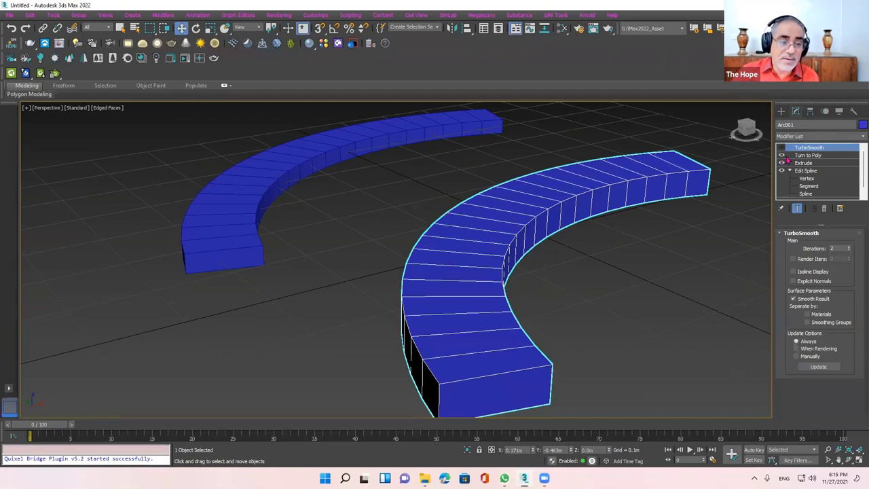
{"action": "left_click", "coordinate": [782, 147]}
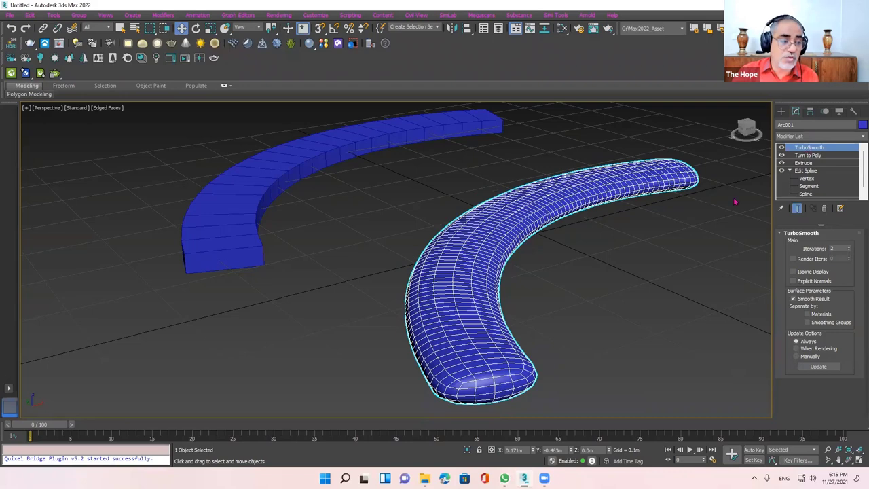
{"action": "mouse_move", "coordinate": [591, 331]}
{"action": "middle_mouse_down", "text": "alt"}
{"action": "mouse_move", "coordinate": [571, 322]}
{"action": "mouse_move", "coordinate": [578, 342]}
{"action": "mouse_move", "coordinate": [591, 318]}
{"action": "mouse_move", "coordinate": [607, 311]}
{"action": "middle_mouse_up", "text": "alt"}
{"action": "scroll", "coordinate": [520, 286], "scroll_direction": "up", "scroll_amount": 2}
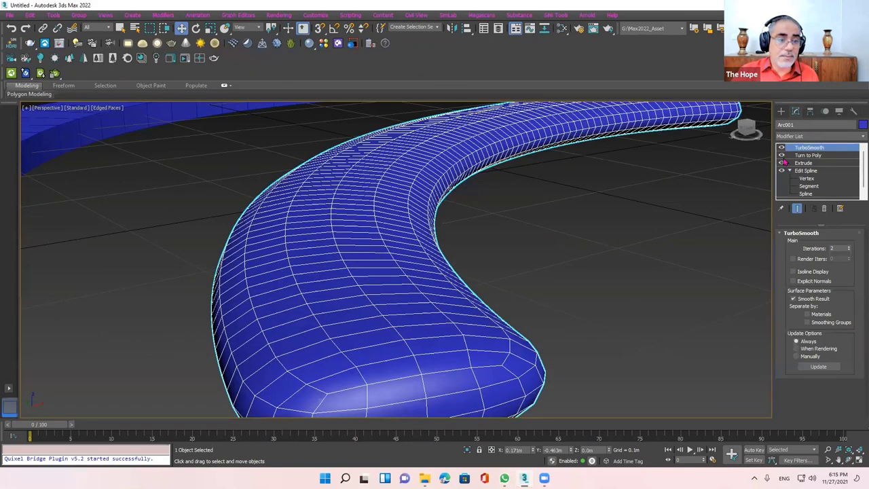
{"action": "scroll", "coordinate": [520, 286], "scroll_direction": "up", "scroll_amount": 2}
{"action": "left_click", "coordinate": [781, 147]}
{"action": "scroll", "coordinate": [450, 316], "scroll_direction": "up", "scroll_amount": 3}
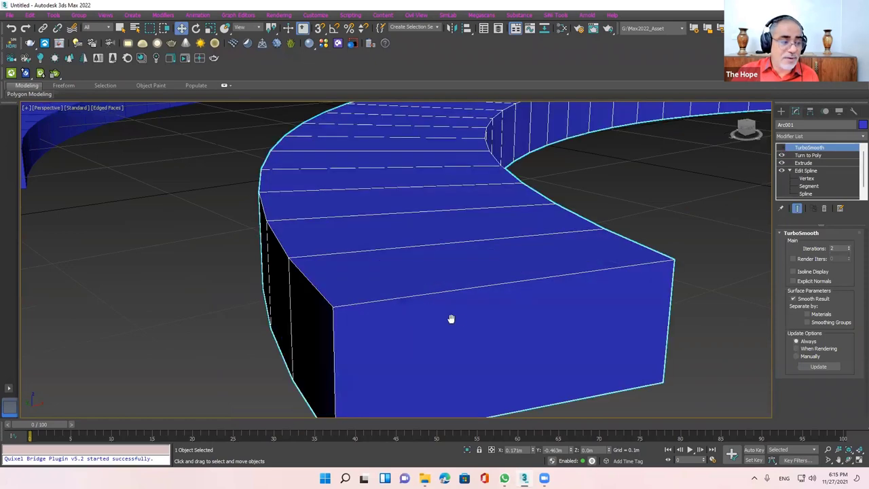
{"action": "mouse_move", "coordinate": [477, 317]}
{"action": "middle_mouse_down", "text": "alt"}
{"action": "mouse_move", "coordinate": [532, 322]}
{"action": "mouse_move", "coordinate": [510, 287]}
{"action": "mouse_move", "coordinate": [491, 302]}
{"action": "mouse_move", "coordinate": [557, 259]}
{"action": "middle_mouse_up", "text": "alt"}
{"action": "scroll", "coordinate": [567, 329], "scroll_direction": "up", "scroll_amount": 1}
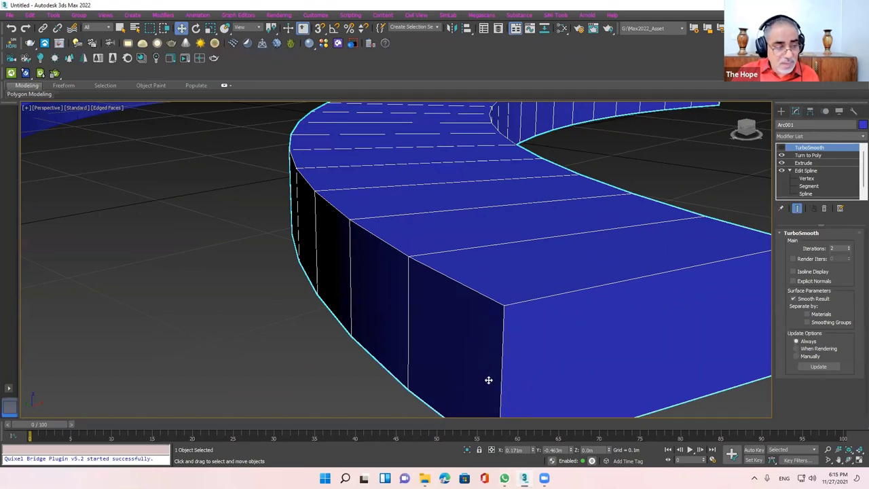
Insert an Edit Poly modifier above Turn to Poly in Arc001's stack
{"action": "left_click", "coordinate": [839, 158]}
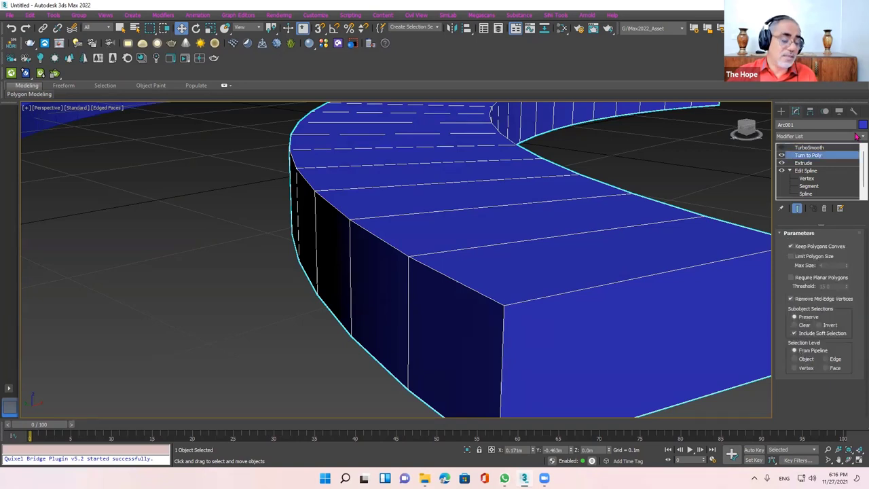
{"action": "left_click", "coordinate": [858, 136]}
{"action": "key", "text": "e"}
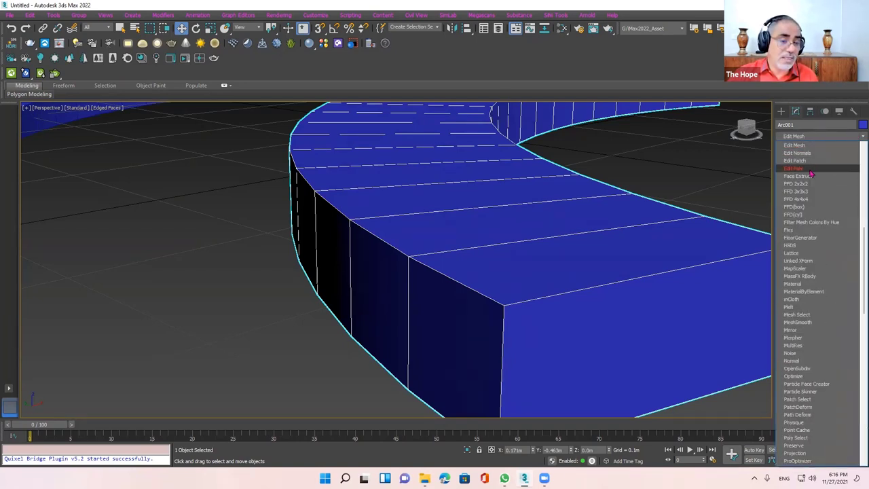
{"action": "left_click", "coordinate": [795, 171]}
{"action": "middle_click_drag", "start_coordinate": [617, 255], "coordinate": [616, 254]}
With Swift Loop, add two support loops near the arc's end and two lengthwise along its edges
{"action": "type", "text": "x"}
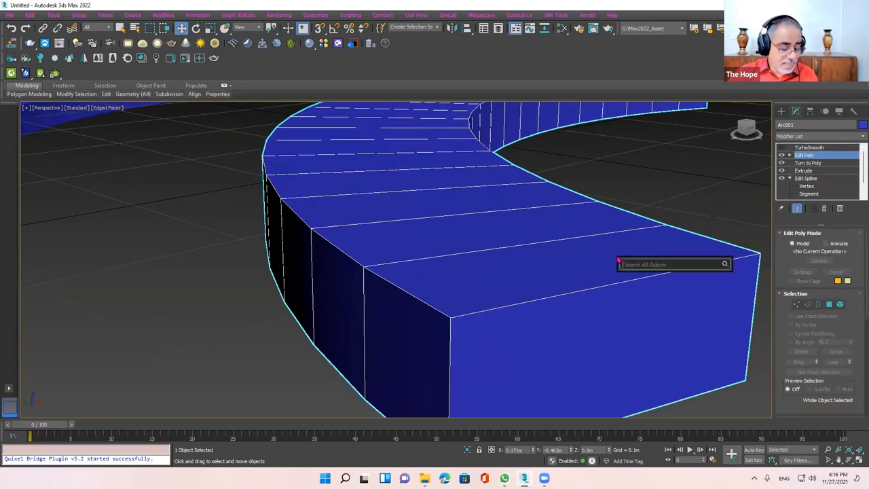
{"action": "type", "text": "sw"}
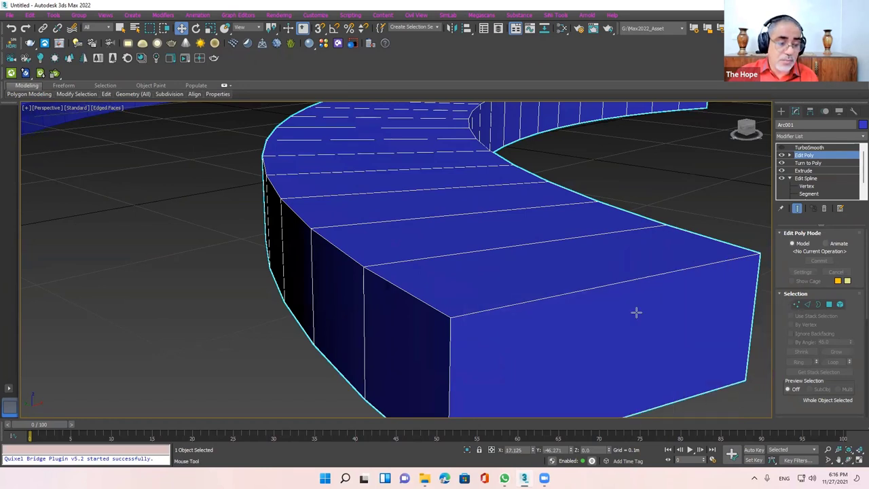
{"action": "left_click", "coordinate": [638, 306]}
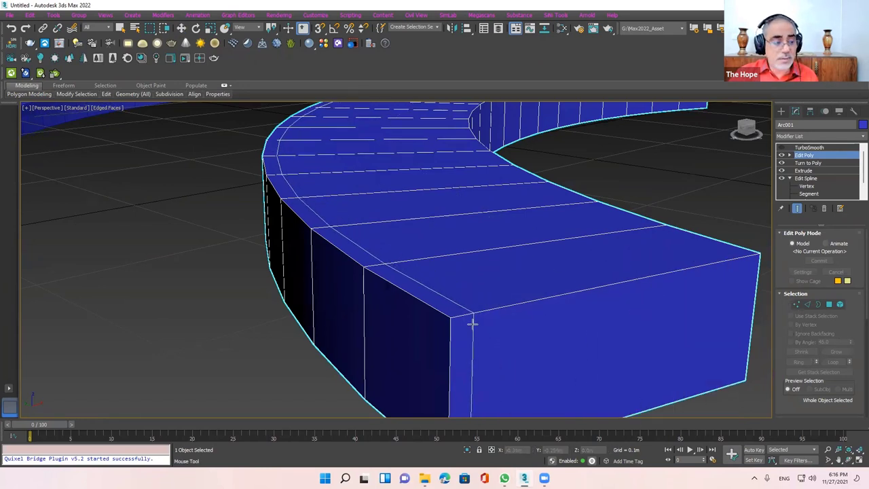
{"action": "left_click", "coordinate": [465, 327]}
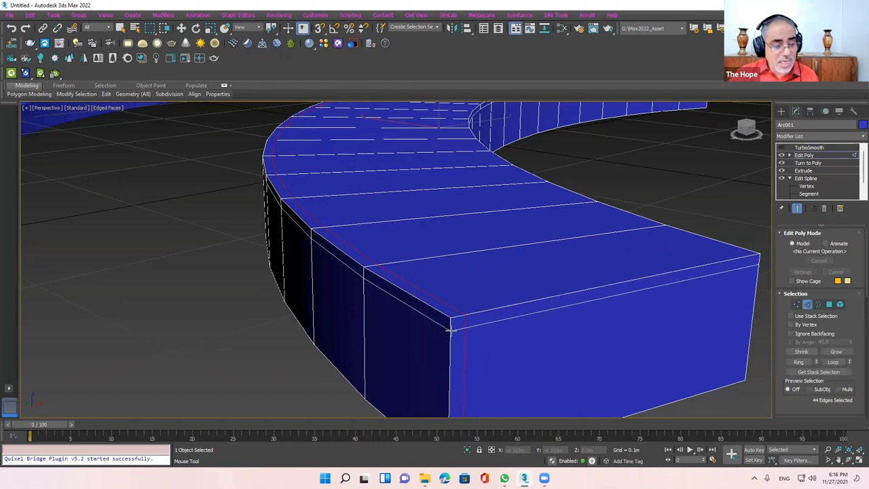
{"action": "left_click", "coordinate": [595, 359]}
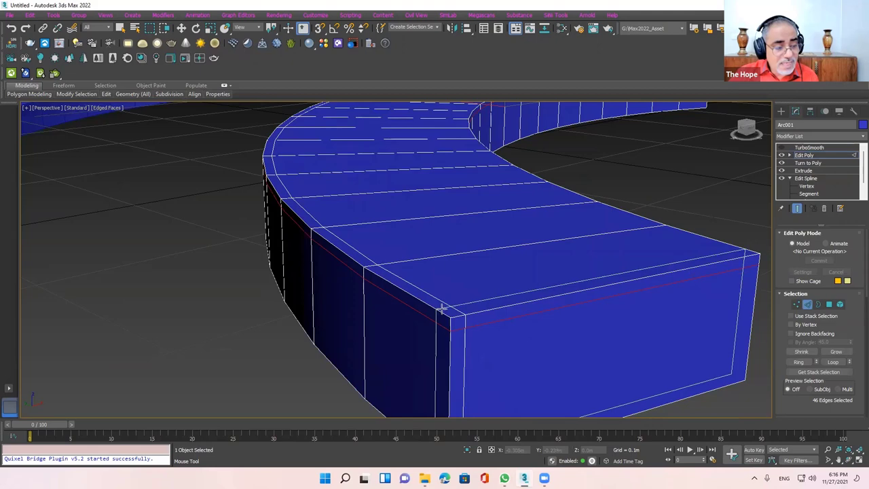
{"action": "left_click", "coordinate": [441, 307]}
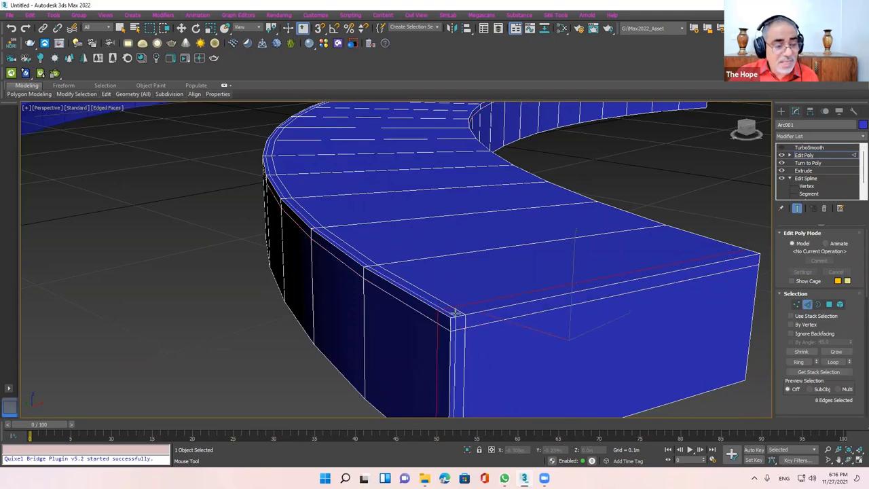
{"action": "left_click", "coordinate": [749, 266]}
{"action": "mouse_move", "coordinate": [703, 292]}
{"action": "middle_mouse_down", "text": "alt"}
{"action": "mouse_move", "coordinate": [591, 301]}
{"action": "mouse_move", "coordinate": [480, 227]}
{"action": "mouse_move", "coordinate": [695, 366]}
{"action": "mouse_move", "coordinate": [649, 251]}
{"action": "mouse_move", "coordinate": [398, 288]}
{"action": "mouse_move", "coordinate": [398, 301]}
{"action": "mouse_move", "coordinate": [505, 244]}
{"action": "mouse_move", "coordinate": [438, 324]}
{"action": "mouse_move", "coordinate": [456, 326]}
{"action": "mouse_move", "coordinate": [444, 330]}
{"action": "mouse_move", "coordinate": [480, 307]}
{"action": "middle_mouse_up", "text": "alt"}
{"action": "scroll", "coordinate": [413, 330], "scroll_direction": "up", "scroll_amount": 4}
{"action": "key", "text": "ctrl+z"}
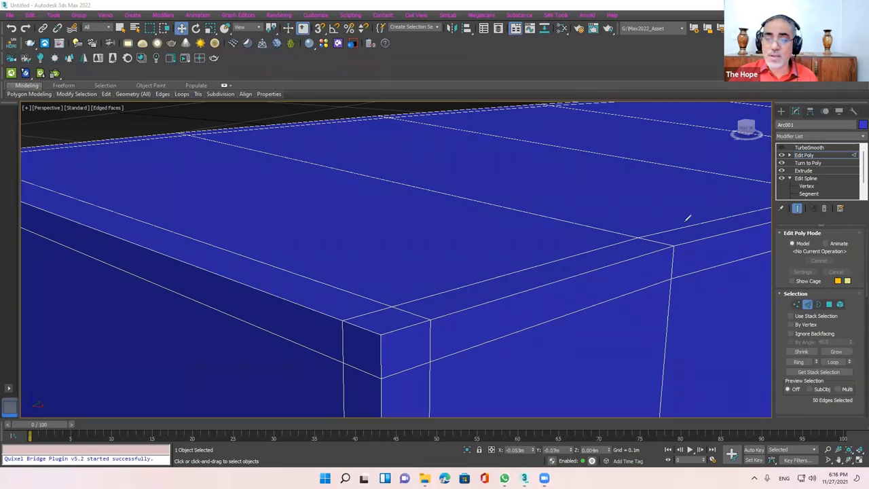
{"action": "mouse_move", "coordinate": [492, 300]}
{"action": "left_mouse_down"}
{"action": "mouse_move", "coordinate": [386, 333]}
{"action": "mouse_move", "coordinate": [494, 303]}
{"action": "left_mouse_up"}
{"action": "mouse_move", "coordinate": [547, 281]}
{"action": "left_mouse_down"}
{"action": "mouse_move", "coordinate": [549, 262]}
{"action": "mouse_move", "coordinate": [553, 336]}
{"action": "mouse_move", "coordinate": [564, 310]}
{"action": "left_mouse_up"}
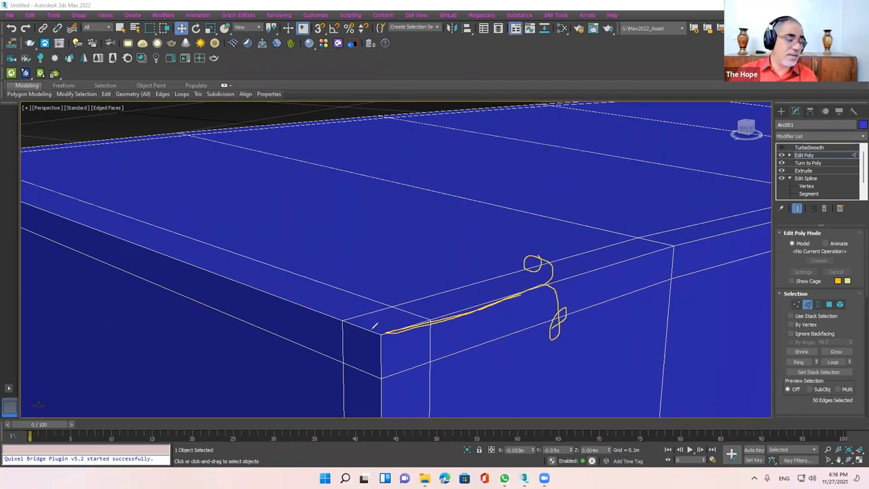
{"action": "mouse_move", "coordinate": [341, 306]}
{"action": "left_mouse_down"}
{"action": "mouse_move", "coordinate": [264, 281]}
{"action": "mouse_move", "coordinate": [357, 329]}
{"action": "left_mouse_up"}
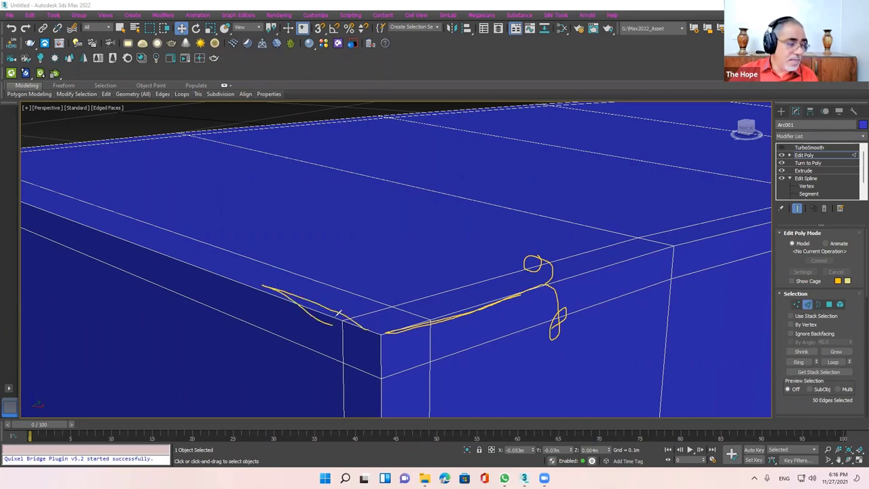
{"action": "mouse_move", "coordinate": [336, 278]}
{"action": "left_mouse_down"}
{"action": "mouse_move", "coordinate": [340, 291]}
{"action": "mouse_move", "coordinate": [271, 338]}
{"action": "mouse_move", "coordinate": [291, 335]}
{"action": "left_mouse_up"}
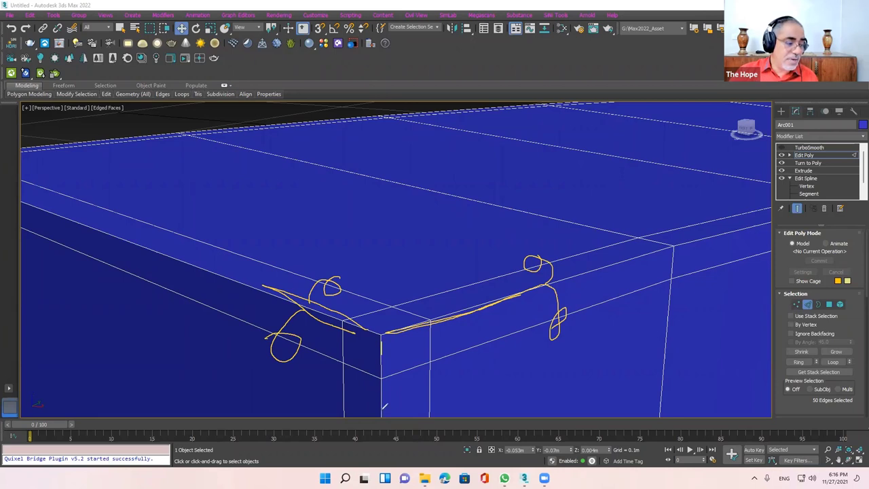
{"action": "mouse_move", "coordinate": [383, 355]}
{"action": "left_mouse_down"}
{"action": "mouse_move", "coordinate": [375, 397]}
{"action": "mouse_move", "coordinate": [409, 410]}
{"action": "mouse_move", "coordinate": [438, 393]}
{"action": "left_mouse_up"}
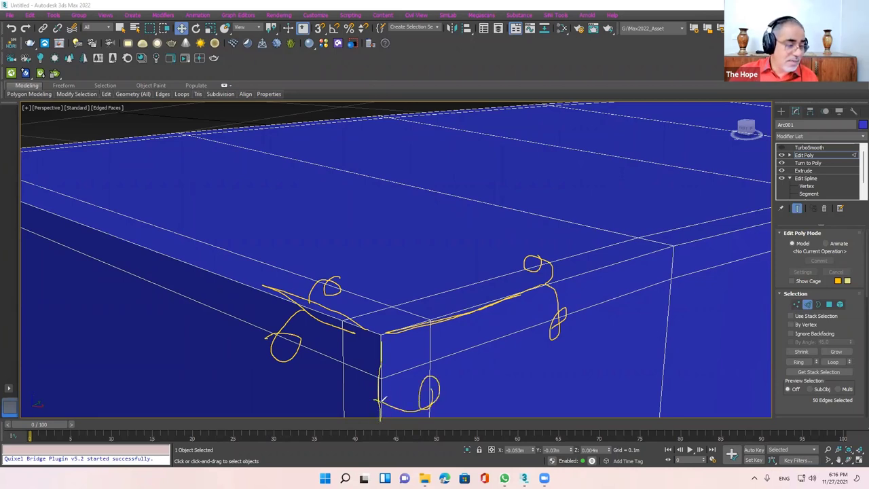
{"action": "mouse_move", "coordinate": [382, 400]}
{"action": "left_mouse_down"}
{"action": "mouse_move", "coordinate": [335, 401]}
{"action": "mouse_move", "coordinate": [374, 397]}
{"action": "left_mouse_up"}
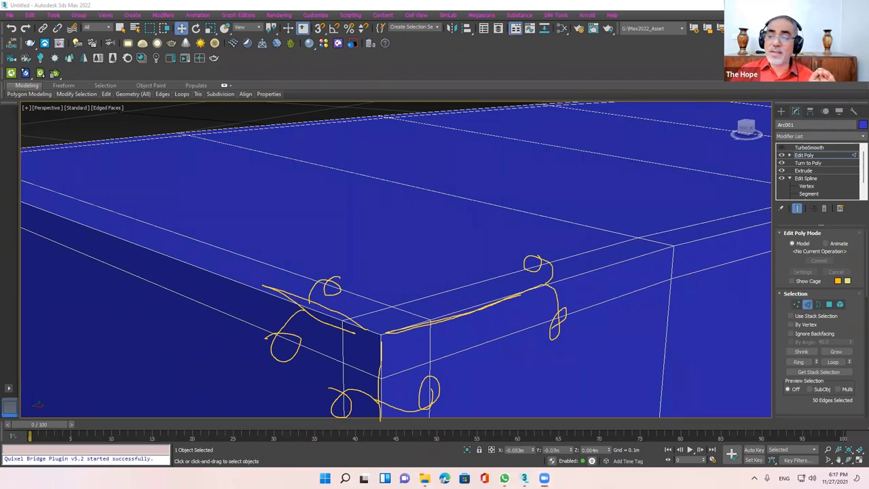
{"action": "key", "text": "Escape"}
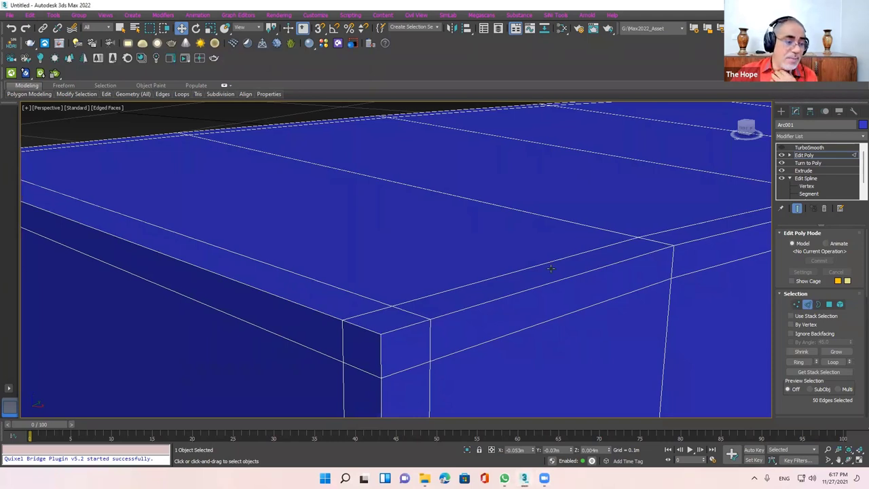
Re-enable Arc001's TurboSmooth, hide edged faces, and select the second arc for comparison
{"action": "left_click", "coordinate": [786, 149]}
{"action": "key", "text": "F4"}
{"action": "scroll", "coordinate": [550, 261], "scroll_direction": "down", "scroll_amount": 2}
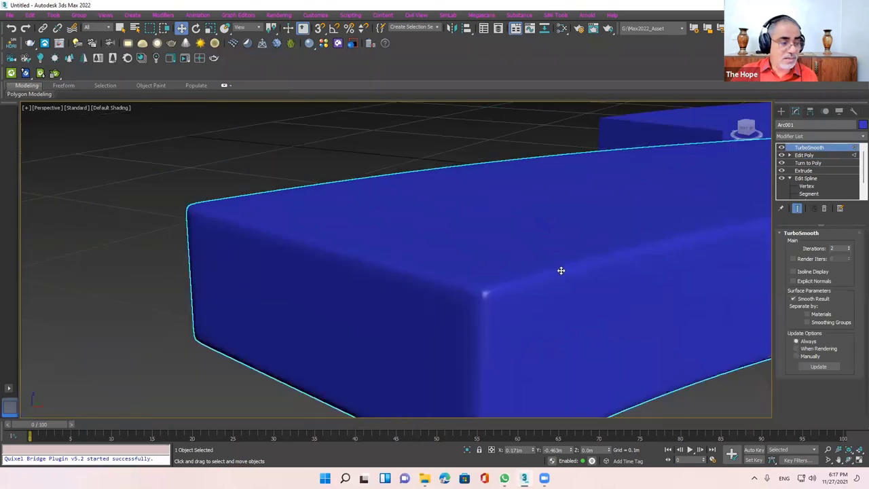
{"action": "scroll", "coordinate": [555, 281], "scroll_direction": "down", "scroll_amount": 3}
{"action": "mouse_move", "coordinate": [462, 300]}
{"action": "middle_mouse_down", "text": "alt"}
{"action": "mouse_move", "coordinate": [510, 299]}
{"action": "mouse_move", "coordinate": [528, 245]}
{"action": "mouse_move", "coordinate": [462, 332]}
{"action": "mouse_move", "coordinate": [483, 306]}
{"action": "middle_mouse_up", "text": "alt"}
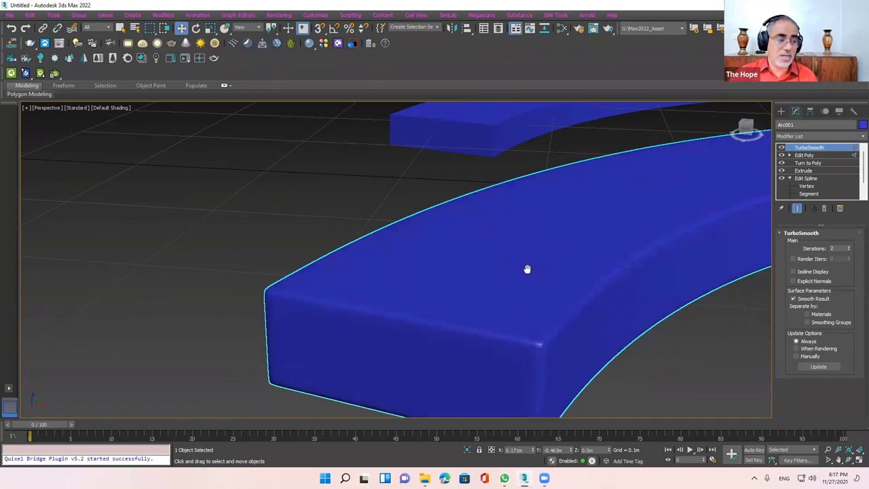
{"action": "middle_click_drag", "start_coordinate": [527, 269], "coordinate": [501, 235]}
{"action": "left_click", "coordinate": [507, 167]}
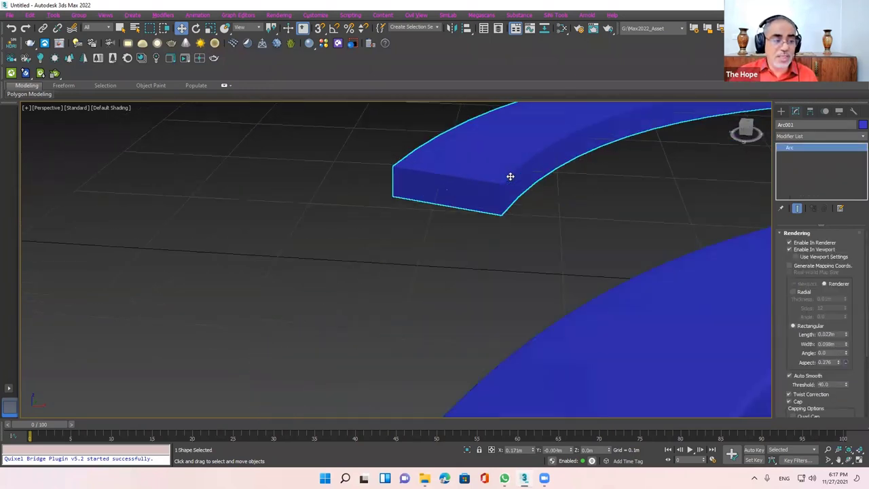
{"action": "scroll", "coordinate": [431, 297], "scroll_direction": "up", "scroll_amount": 2}
{"action": "scroll", "coordinate": [560, 201], "scroll_direction": "up", "scroll_amount": 3}
Zoom in and out to compare both arcs' corners, then reselect the smoothed Arc001
{"action": "scroll", "coordinate": [533, 238], "scroll_direction": "up", "scroll_amount": 2}
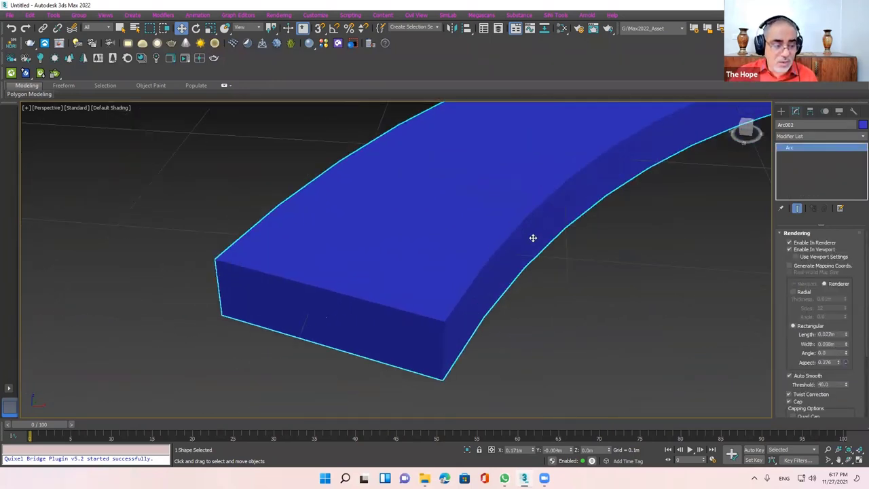
{"action": "scroll", "coordinate": [533, 238], "scroll_direction": "up", "scroll_amount": 2}
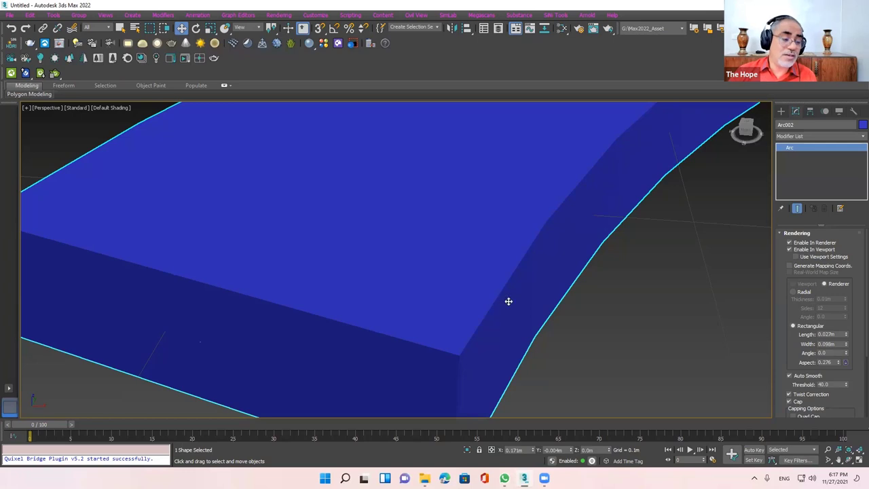
{"action": "scroll", "coordinate": [513, 273], "scroll_direction": "down", "scroll_amount": 3}
{"action": "scroll", "coordinate": [506, 295], "scroll_direction": "down", "scroll_amount": 5}
{"action": "scroll", "coordinate": [507, 299], "scroll_direction": "down", "scroll_amount": 3}
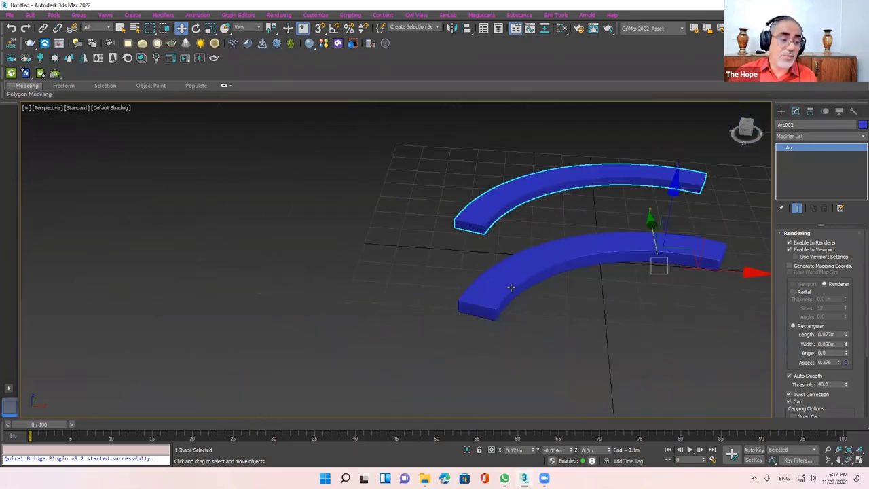
{"action": "scroll", "coordinate": [510, 282], "scroll_direction": "up", "scroll_amount": 4}
{"action": "scroll", "coordinate": [509, 275], "scroll_direction": "up", "scroll_amount": 3}
{"action": "scroll", "coordinate": [506, 271], "scroll_direction": "up", "scroll_amount": 2}
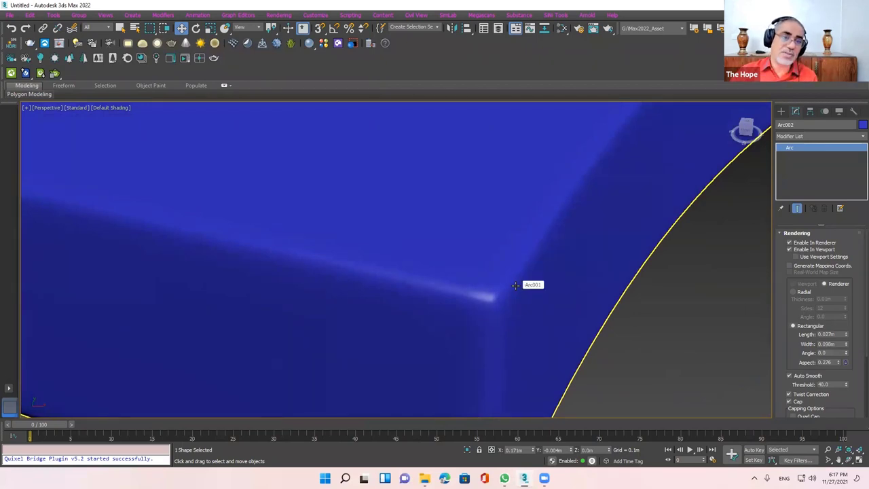
{"action": "left_click", "coordinate": [551, 281]}
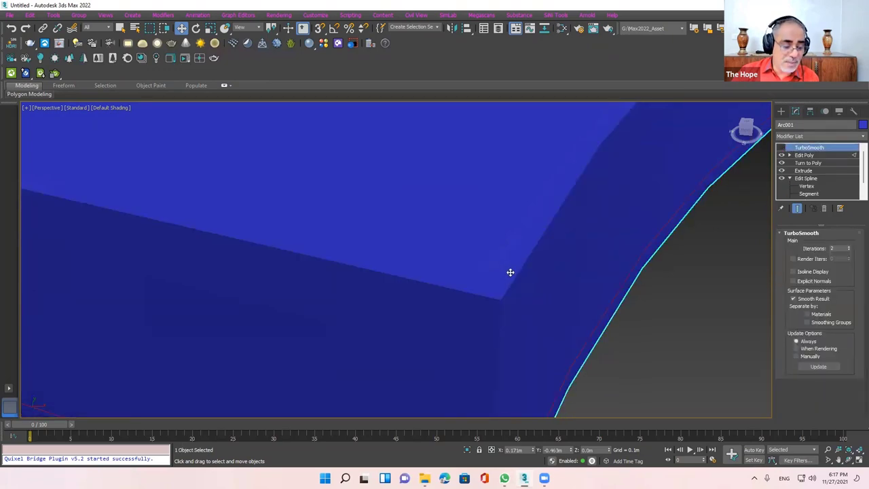
Show wireframe edges and select the edge loop along the slab's bottom front edge
{"action": "key", "text": "F4"}
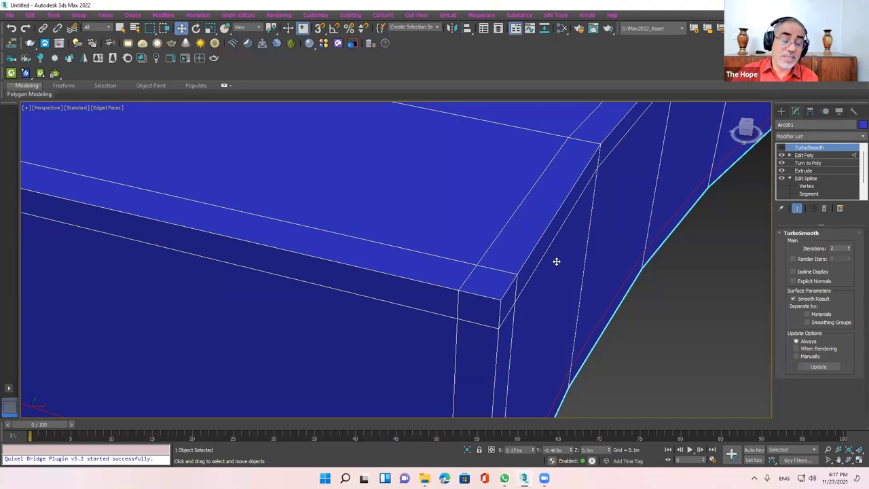
{"action": "middle_click_drag", "start_coordinate": [556, 261], "coordinate": [550, 278], "text": "alt"}
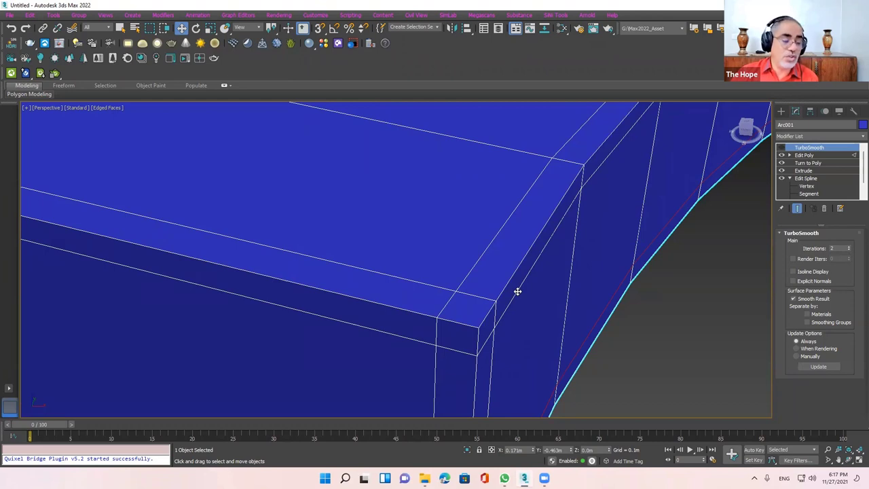
{"action": "left_click", "coordinate": [789, 155]}
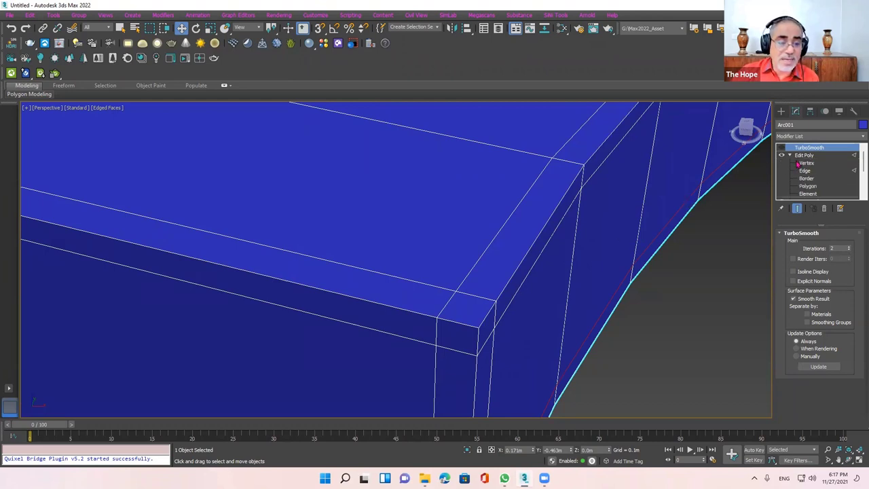
{"action": "left_click", "coordinate": [804, 171]}
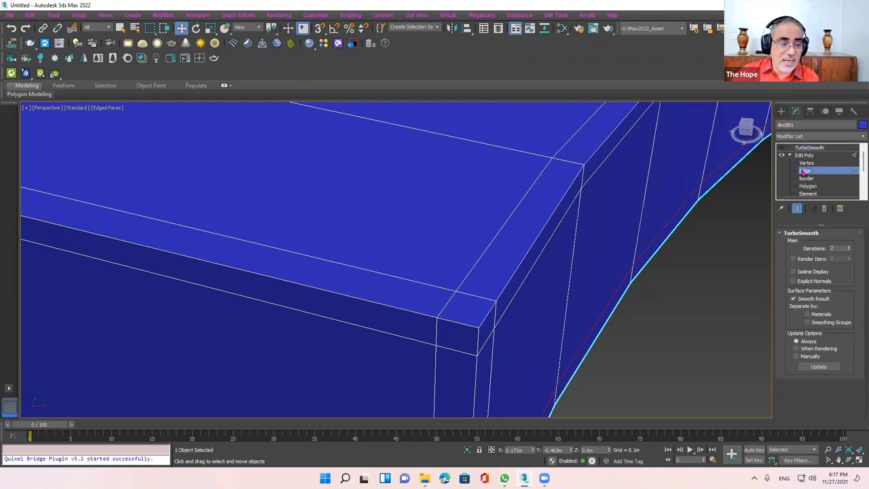
{"action": "double_click", "coordinate": [524, 283]}
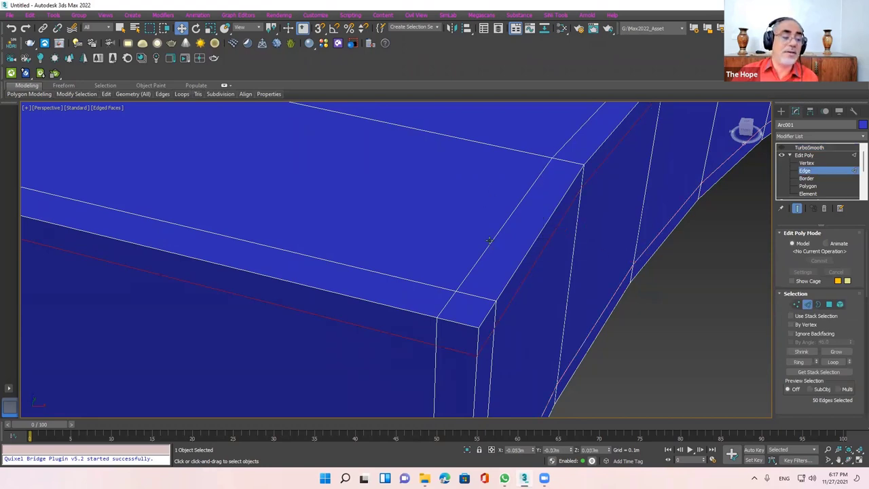
Move the selected edges slightly upward, undoing the overshoot that flipped faces black
{"action": "middle_click_drag", "start_coordinate": [489, 240], "coordinate": [570, 249], "text": "alt"}
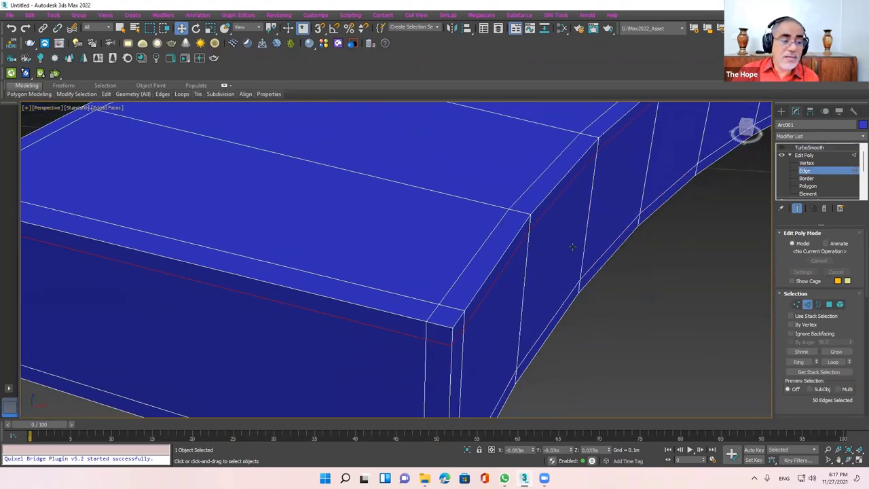
{"action": "scroll", "coordinate": [521, 252], "scroll_direction": "down", "scroll_amount": 5}
{"action": "scroll", "coordinate": [524, 223], "scroll_direction": "down", "scroll_amount": 1}
{"action": "scroll", "coordinate": [524, 223], "scroll_direction": "up", "scroll_amount": 5}
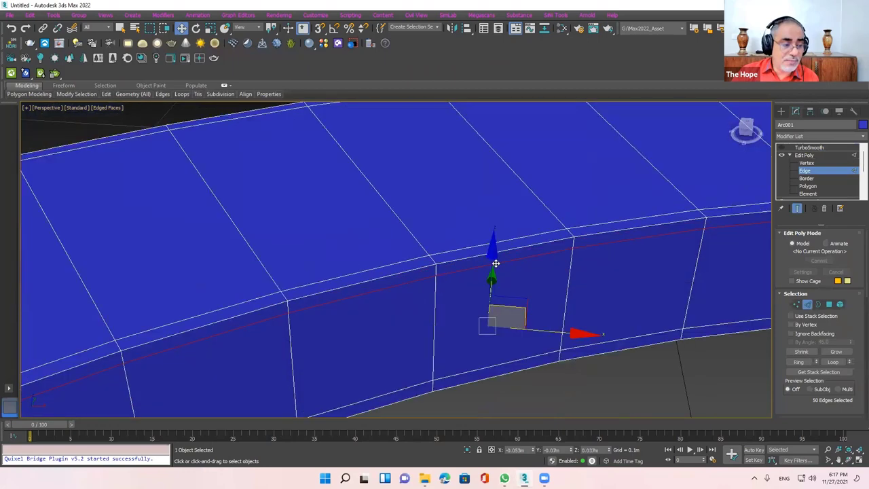
{"action": "scroll", "coordinate": [491, 289], "scroll_direction": "up", "scroll_amount": 3}
{"action": "left_click_drag", "start_coordinate": [487, 289], "coordinate": [461, 237]}
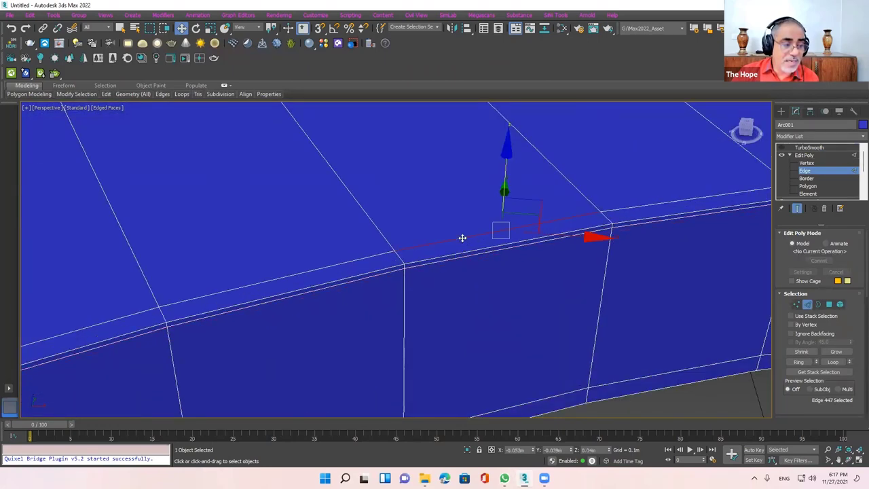
{"action": "scroll", "coordinate": [399, 285], "scroll_direction": "down", "scroll_amount": 6}
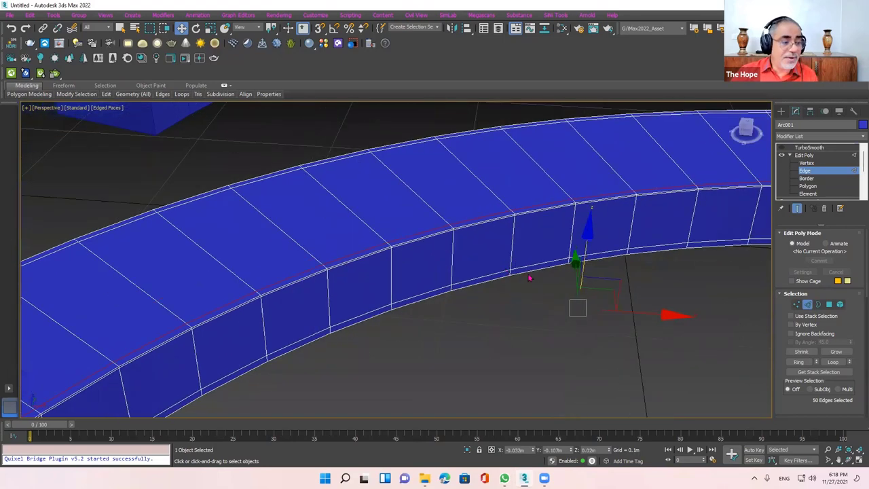
{"action": "scroll", "coordinate": [506, 246], "scroll_direction": "up", "scroll_amount": 2}
{"action": "middle_click_drag", "start_coordinate": [506, 246], "coordinate": [501, 241], "text": "alt"}
{"action": "left_click_drag", "start_coordinate": [501, 241], "coordinate": [491, 230]}
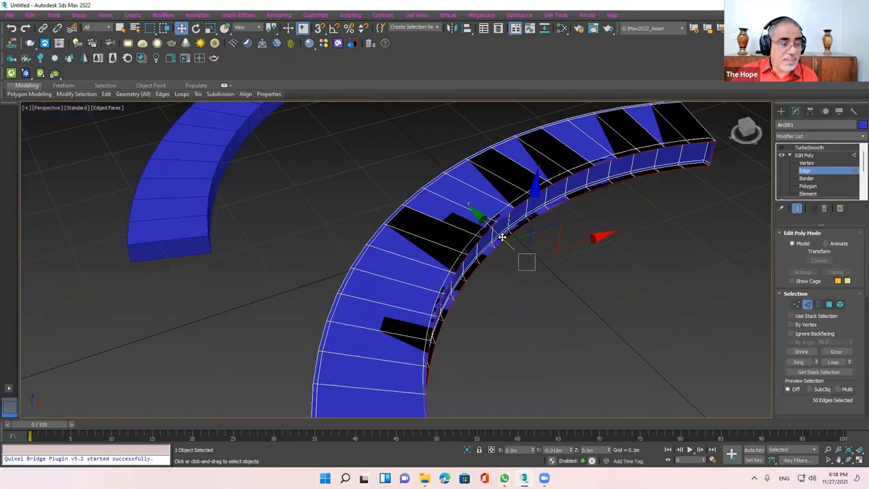
{"action": "key", "text": "ctrl+z"}
{"action": "middle_click_drag", "start_coordinate": [490, 230], "coordinate": [521, 255], "text": "alt"}
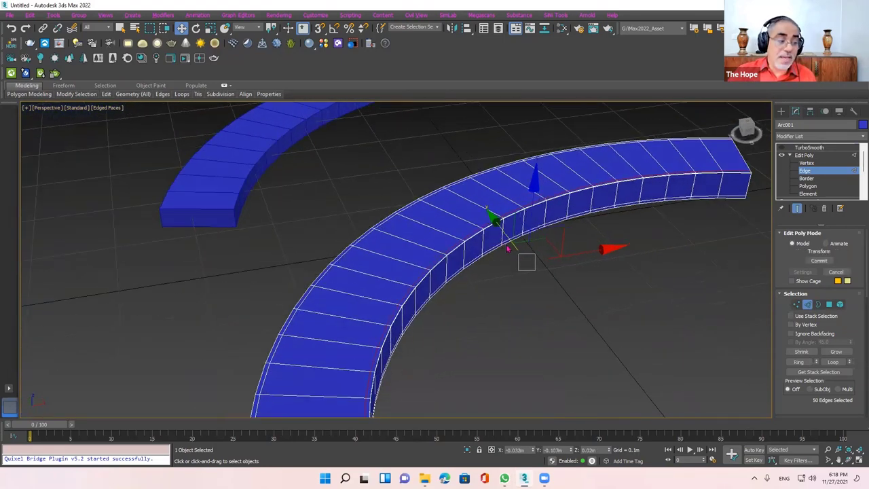
Collapse the Selection and Edit Edges rollouts to reveal Edit Geometry constraints, then right-click the grid plane
{"action": "scroll", "coordinate": [522, 255], "scroll_direction": "up", "scroll_amount": 2}
{"action": "scroll", "coordinate": [521, 254], "scroll_direction": "up", "scroll_amount": 3}
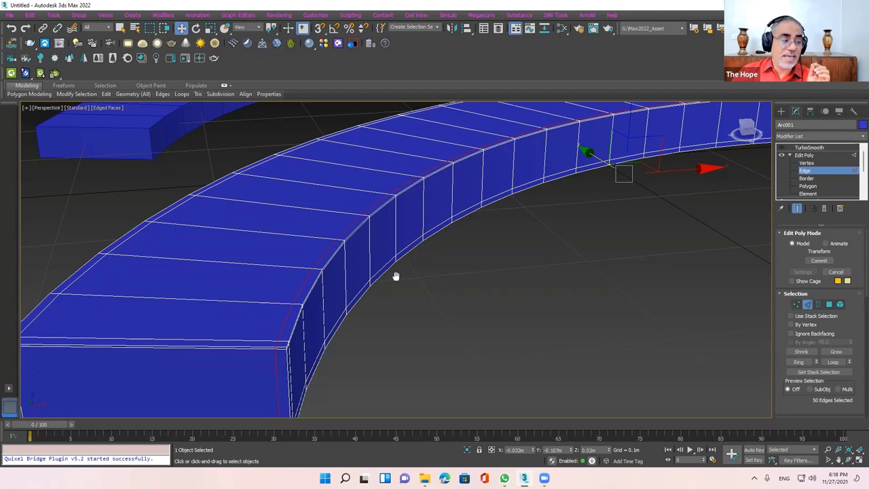
{"action": "middle_click_drag", "start_coordinate": [396, 275], "coordinate": [335, 278]}
{"action": "scroll", "coordinate": [322, 302], "scroll_direction": "up", "scroll_amount": 3}
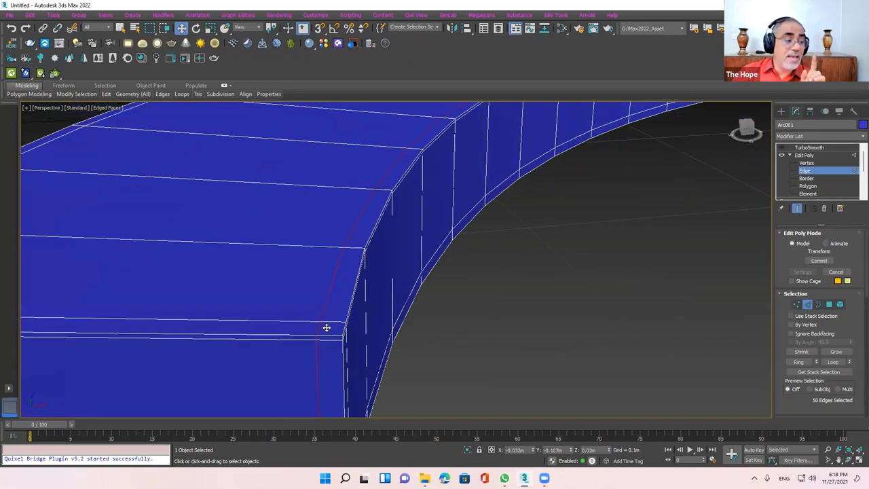
{"action": "scroll", "coordinate": [326, 326], "scroll_direction": "up", "scroll_amount": 1}
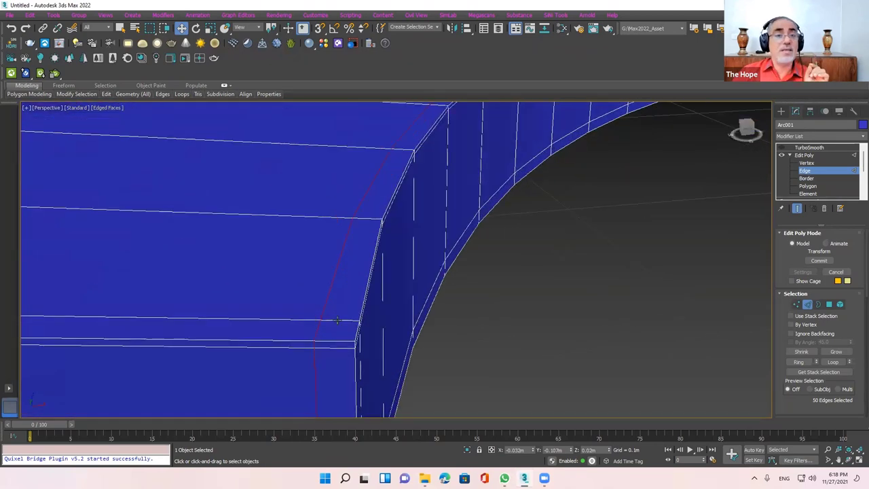
{"action": "middle_click_drag", "start_coordinate": [337, 321], "coordinate": [352, 313], "text": "alt"}
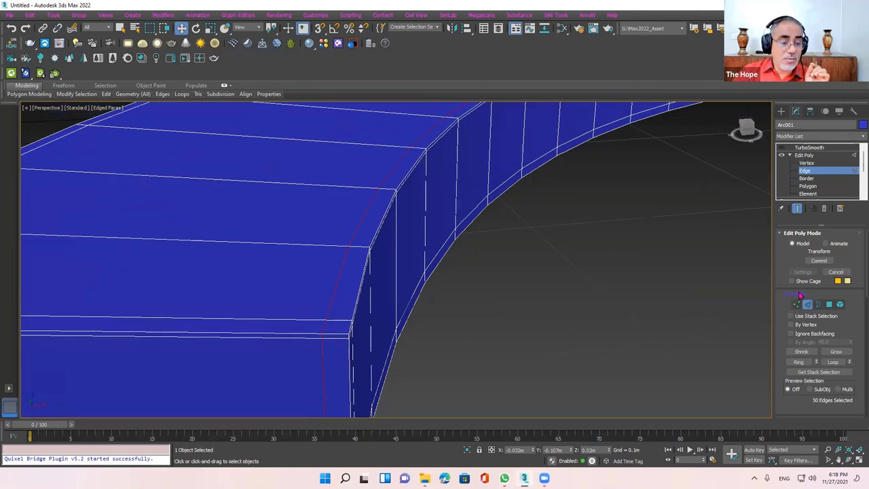
{"action": "left_click", "coordinate": [800, 297]}
{"action": "left_click", "coordinate": [793, 305]}
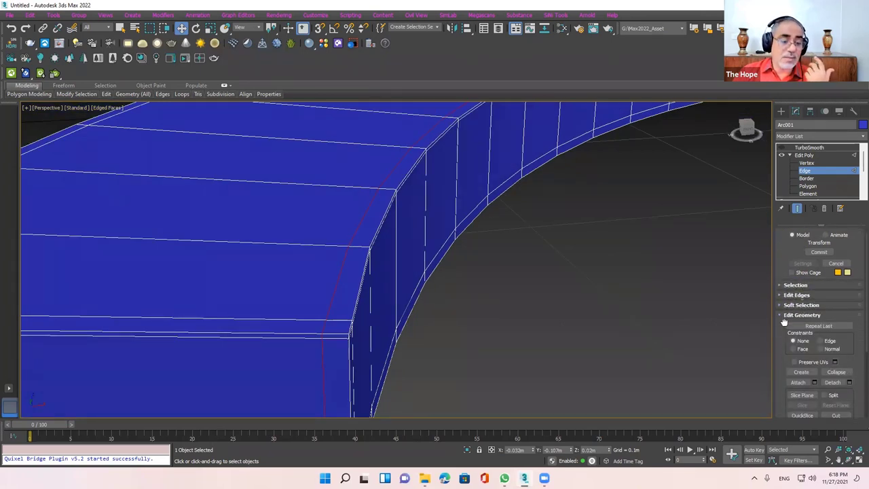
{"action": "left_click_drag", "start_coordinate": [797, 325], "coordinate": [788, 264]}
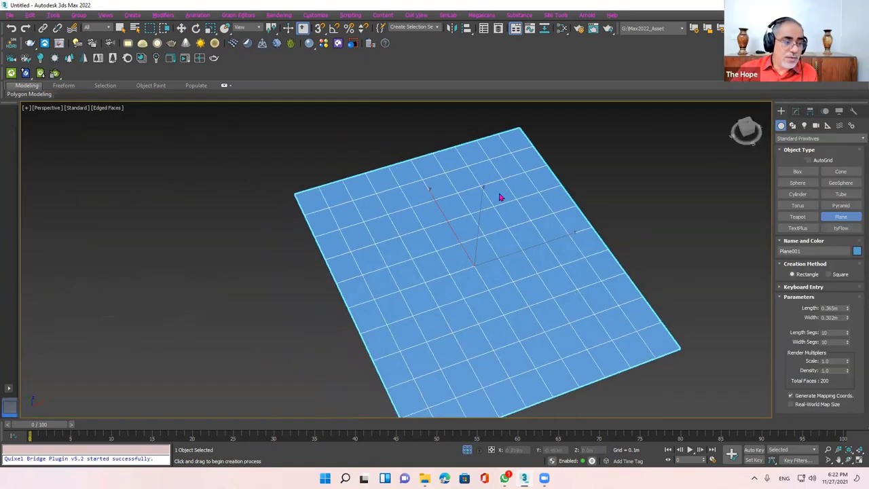
{"action": "right_click", "coordinate": [486, 187]}
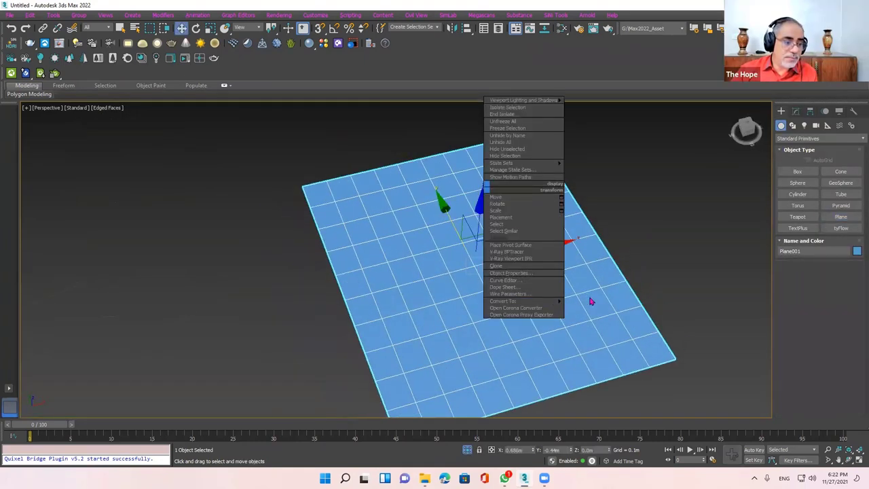
Convert the plane to an Editable Poly and switch to Vertex mode
{"action": "mouse_move", "coordinate": [503, 301]}
{"action": "left_click", "coordinate": [587, 304]}
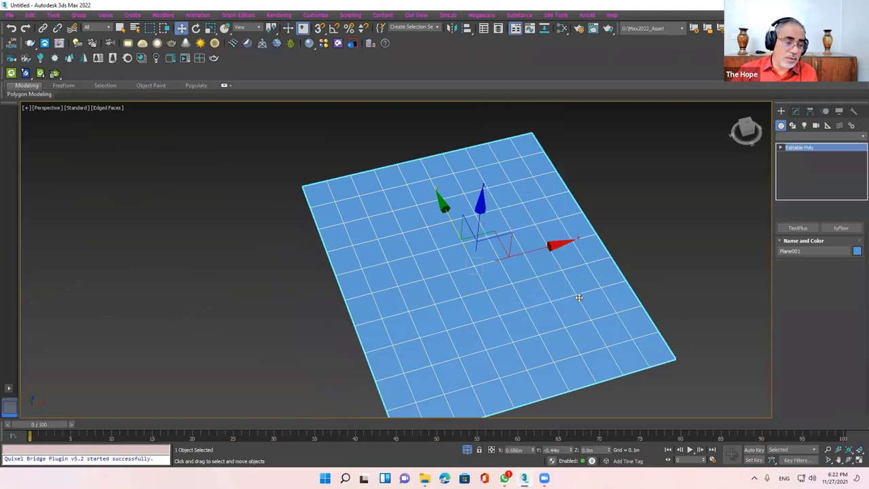
{"action": "middle_click_drag", "start_coordinate": [579, 297], "coordinate": [741, 255], "text": "alt"}
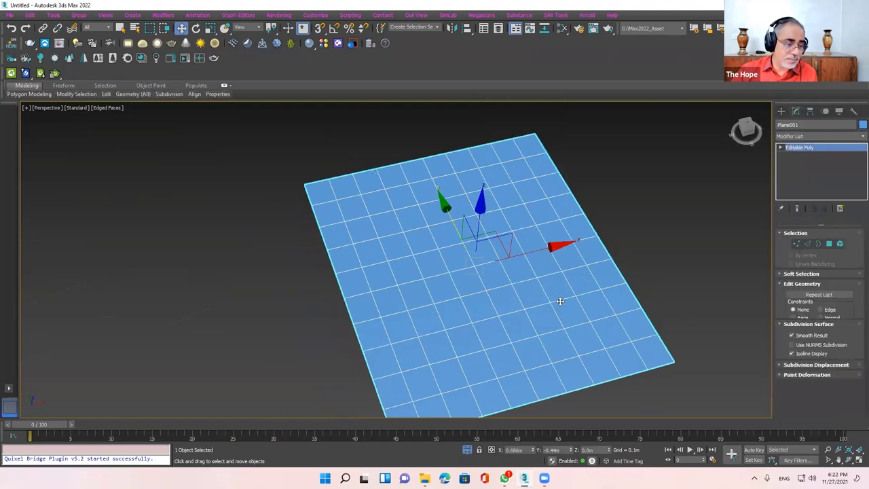
{"action": "left_click", "coordinate": [787, 244]}
{"action": "scroll", "coordinate": [479, 265], "scroll_direction": "up", "scroll_amount": 3}
Select five scattered vertices around the plane's centre
{"action": "left_click", "coordinate": [473, 266]}
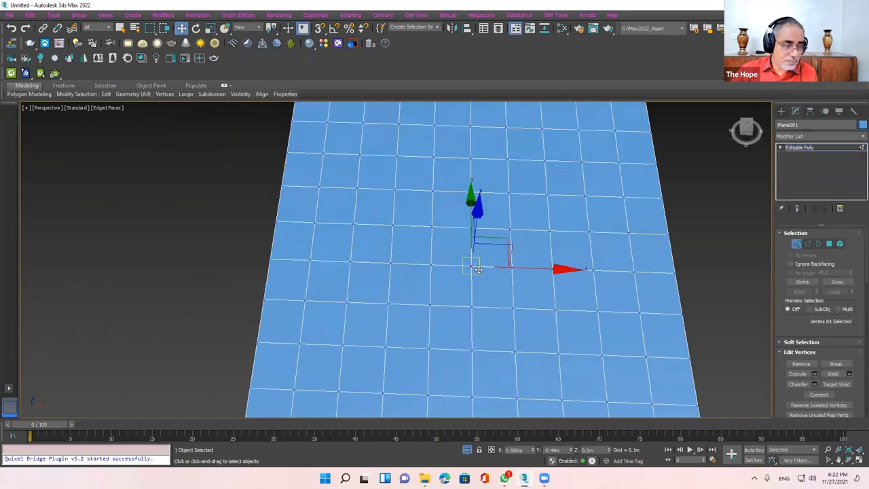
{"action": "middle_click_drag", "start_coordinate": [479, 270], "coordinate": [492, 213], "text": "alt"}
{"action": "left_click", "coordinate": [492, 213], "text": "ctrl"}
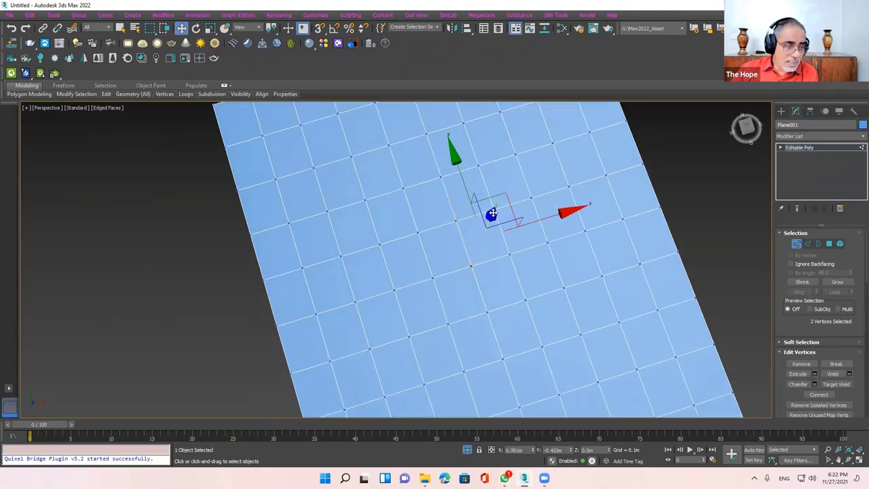
{"action": "left_click", "coordinate": [419, 231], "text": "ctrl"}
{"action": "left_click", "coordinate": [448, 322], "text": "ctrl"}
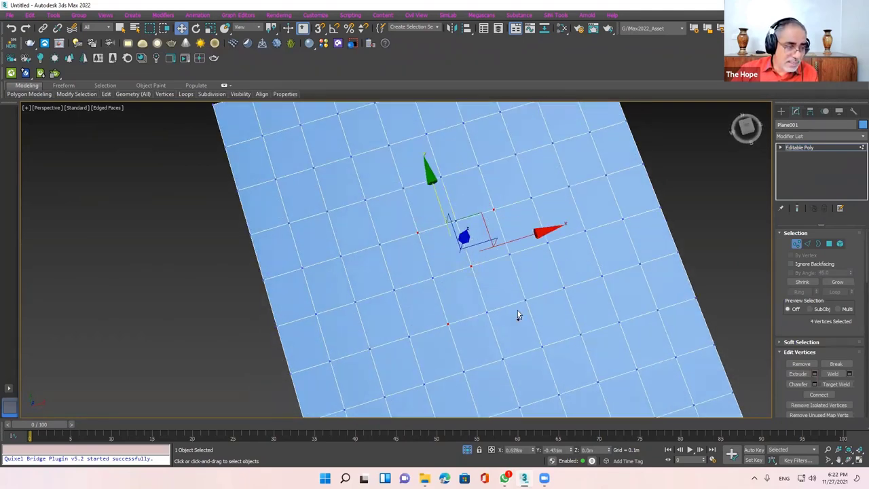
{"action": "left_click", "coordinate": [527, 298], "text": "ctrl"}
{"action": "middle_click_drag", "start_coordinate": [483, 287], "coordinate": [527, 294], "text": "alt"}
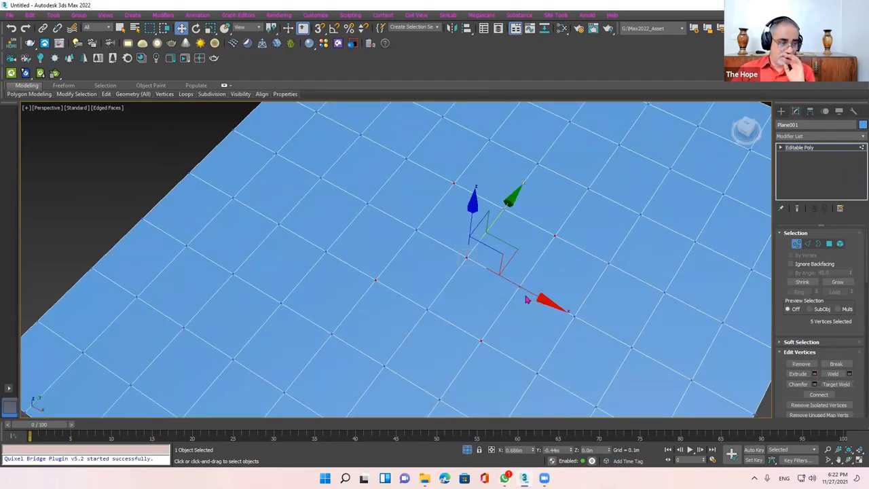
In Viewports preferences, enable Show Vertices as Dots with a dot size of 7
{"action": "left_click", "coordinate": [316, 17]}
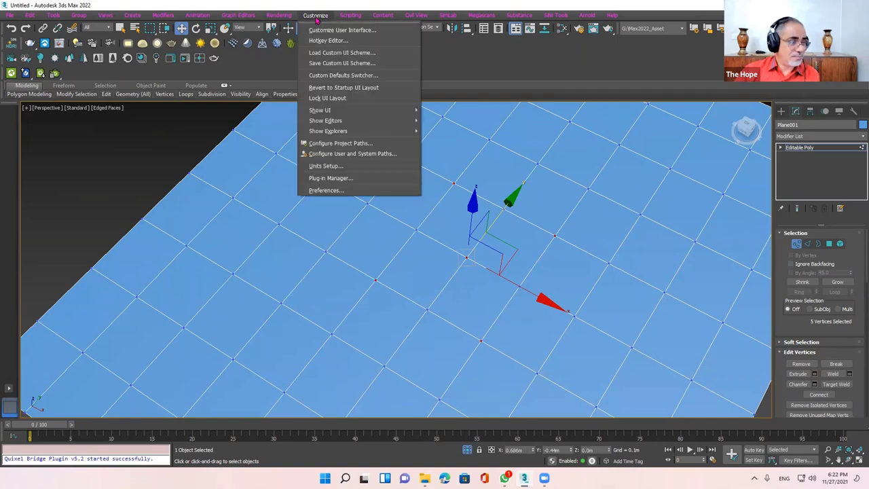
{"action": "left_click", "coordinate": [353, 190]}
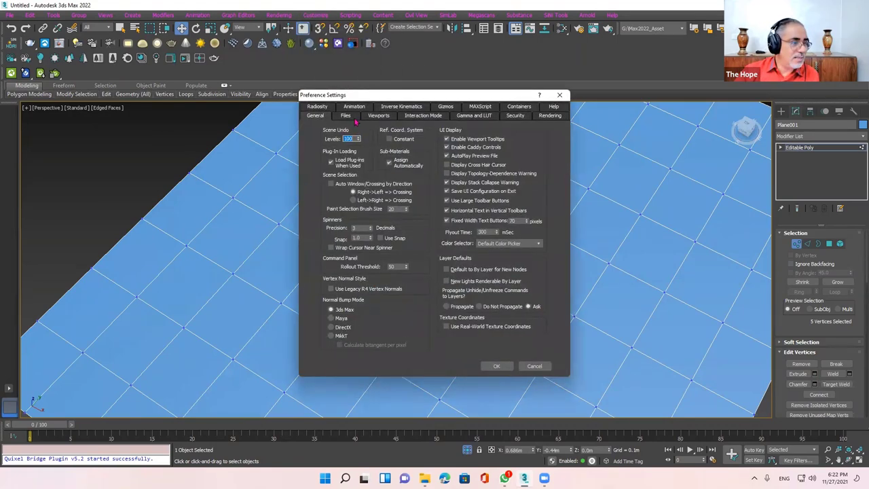
{"action": "left_click", "coordinate": [374, 116]}
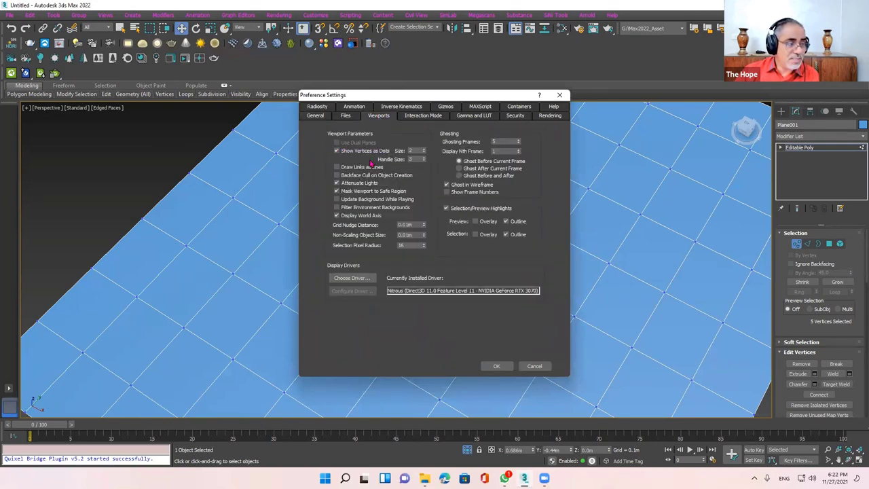
{"action": "left_click", "coordinate": [382, 152]}
{"action": "type", "text": "7"}
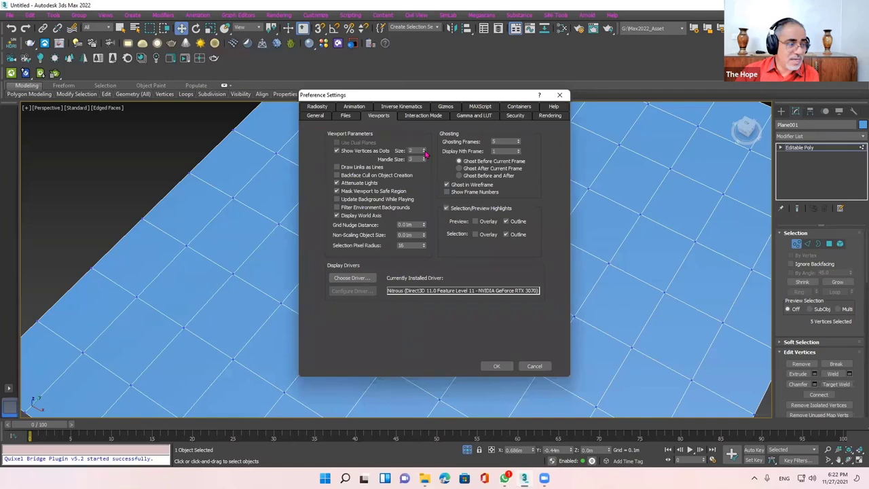
{"action": "left_click", "coordinate": [510, 367]}
Frame the vertex grid and apply Checker from the quad menu, growing the selection to 12 vertices
{"action": "middle_click_drag", "start_coordinate": [413, 265], "coordinate": [392, 255]}
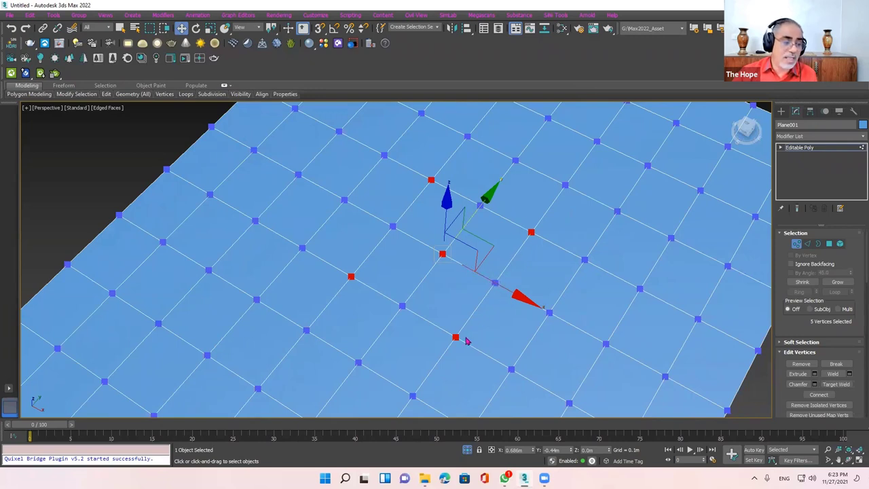
{"action": "middle_click_drag", "start_coordinate": [541, 266], "coordinate": [586, 284]}
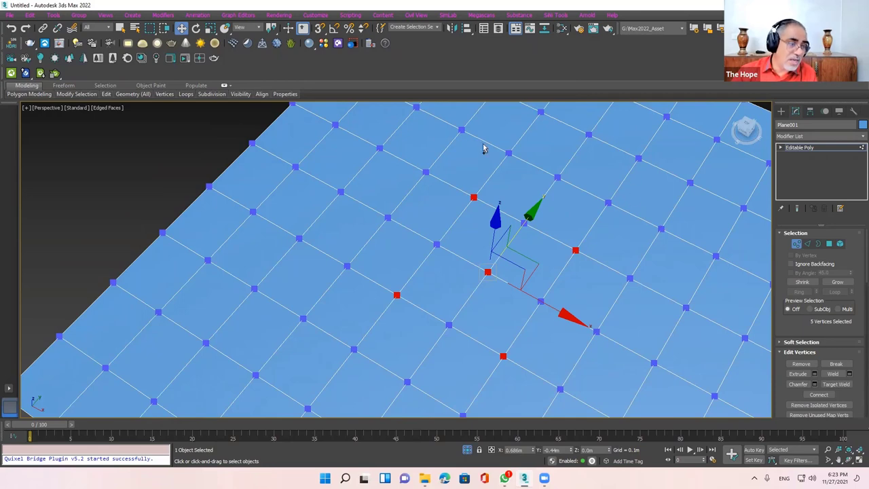
{"action": "scroll", "coordinate": [591, 288], "scroll_direction": "down", "scroll_amount": 4}
{"action": "scroll", "coordinate": [540, 289], "scroll_direction": "down", "scroll_amount": 2}
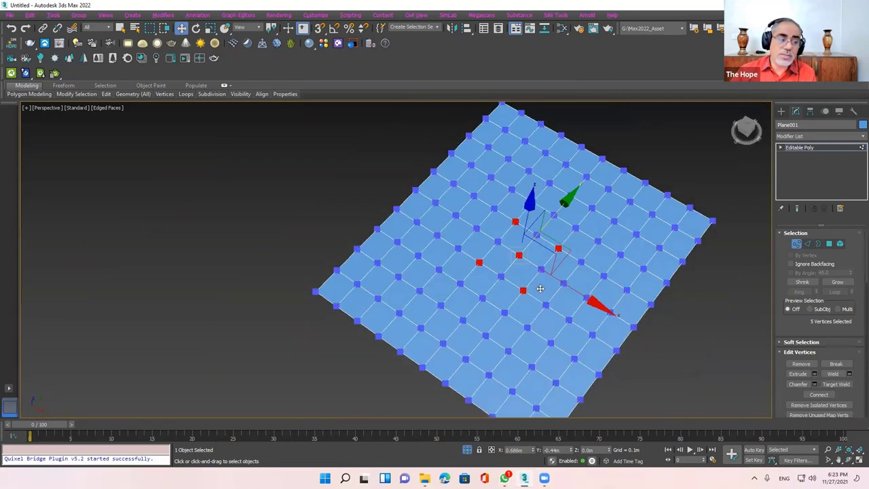
{"action": "middle_click_drag", "start_coordinate": [539, 289], "coordinate": [547, 282], "text": "alt"}
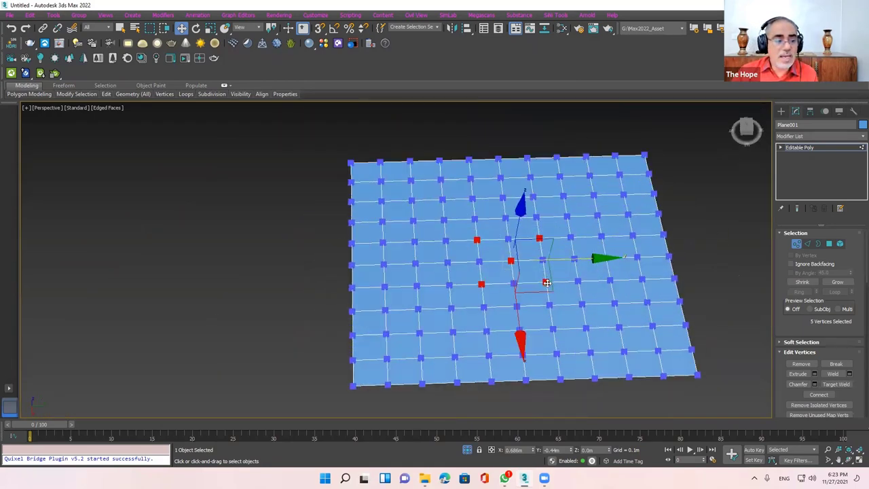
{"action": "scroll", "coordinate": [547, 282], "scroll_direction": "up", "scroll_amount": 2}
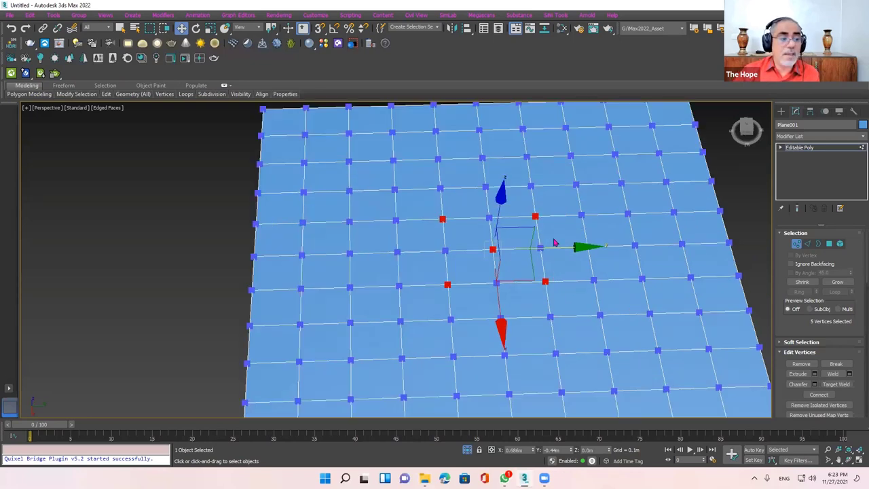
{"action": "middle_click_drag", "start_coordinate": [534, 254], "coordinate": [534, 264], "text": "alt"}
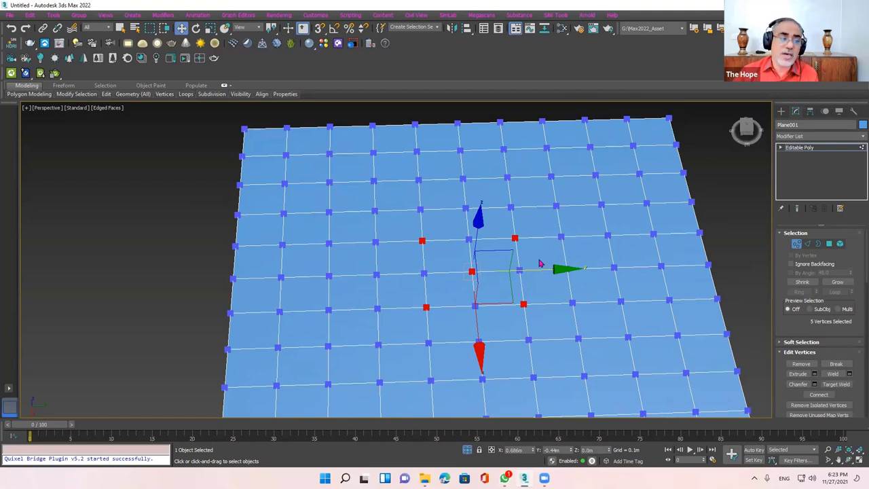
{"action": "right_click", "coordinate": [477, 169]}
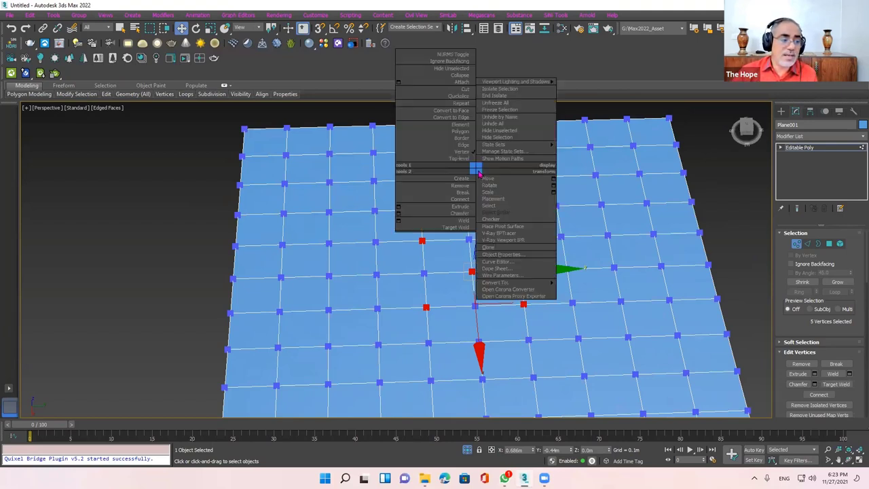
{"action": "left_click", "coordinate": [520, 220]}
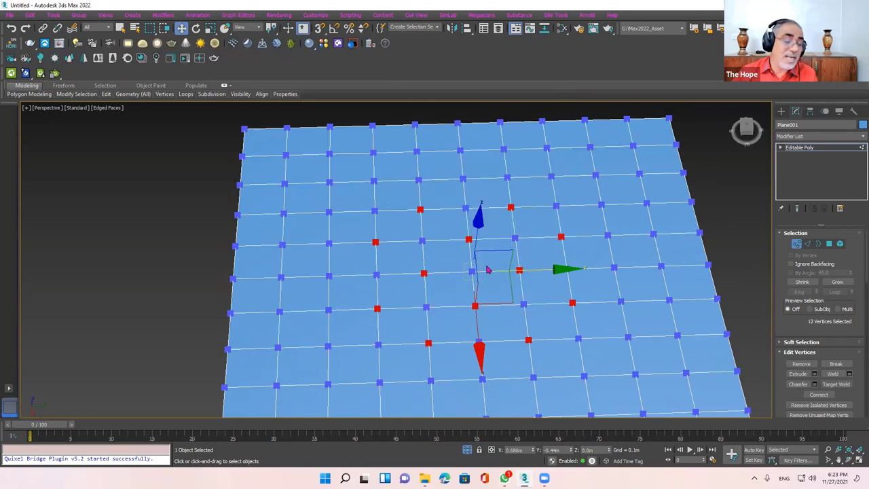
Apply Checker from the quad menu four more times until 57 vertices are selected
{"action": "right_click", "coordinate": [633, 169]}
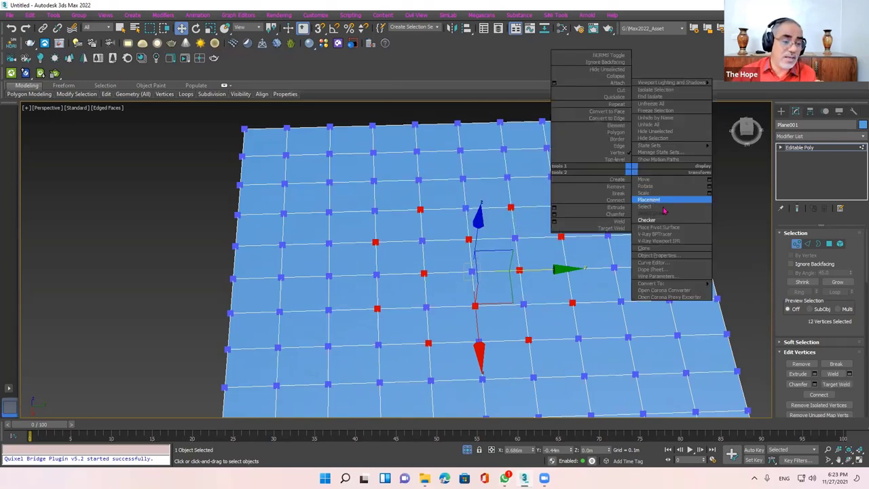
{"action": "left_click", "coordinate": [651, 219]}
{"action": "right_click", "coordinate": [588, 174]}
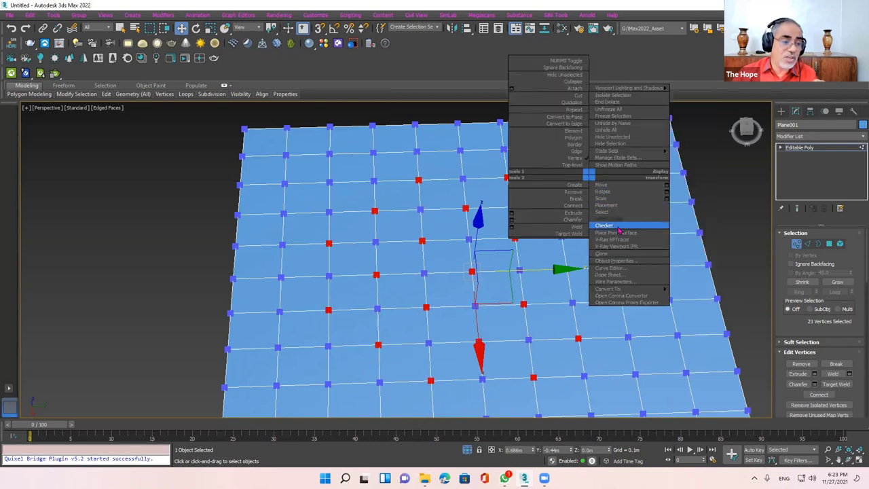
{"action": "left_click", "coordinate": [619, 230]}
{"action": "right_click", "coordinate": [576, 174]}
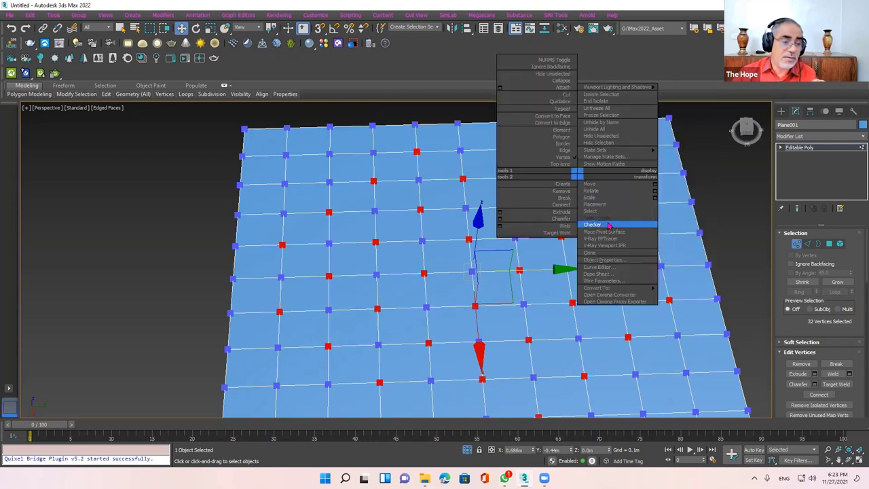
{"action": "left_click", "coordinate": [609, 225]}
{"action": "right_click", "coordinate": [586, 177]}
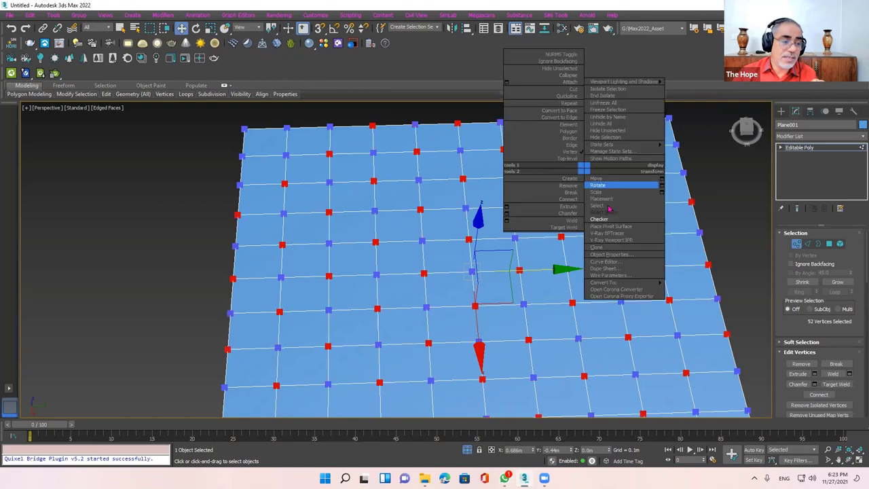
{"action": "left_click", "coordinate": [615, 229]}
Orbit to view the whole plane and reopen the quad menu to point out Checker
{"action": "mouse_move", "coordinate": [617, 229]}
{"action": "middle_mouse_down"}
{"action": "mouse_move", "coordinate": [591, 244]}
{"action": "mouse_move", "coordinate": [611, 292]}
{"action": "mouse_move", "coordinate": [628, 274]}
{"action": "mouse_move", "coordinate": [604, 328]}
{"action": "middle_mouse_up"}
{"action": "scroll", "coordinate": [611, 292], "scroll_direction": "up", "scroll_amount": 2}
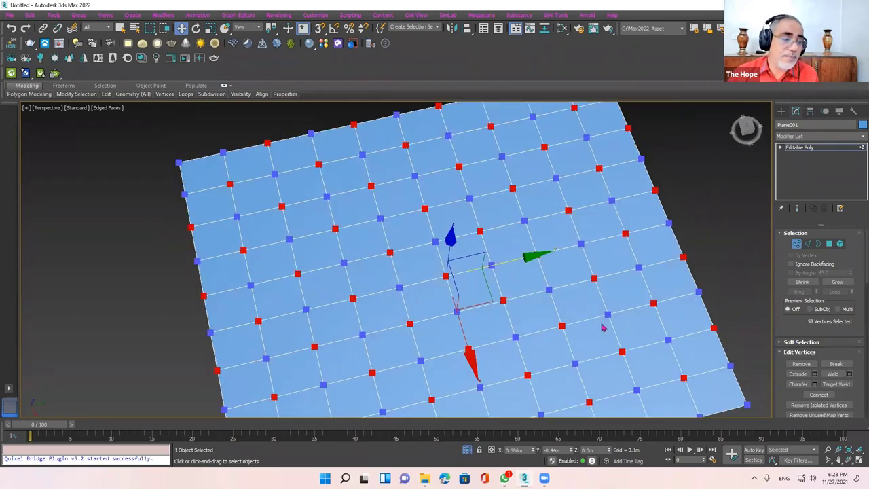
{"action": "middle_click_drag", "start_coordinate": [590, 235], "coordinate": [553, 140], "text": "alt"}
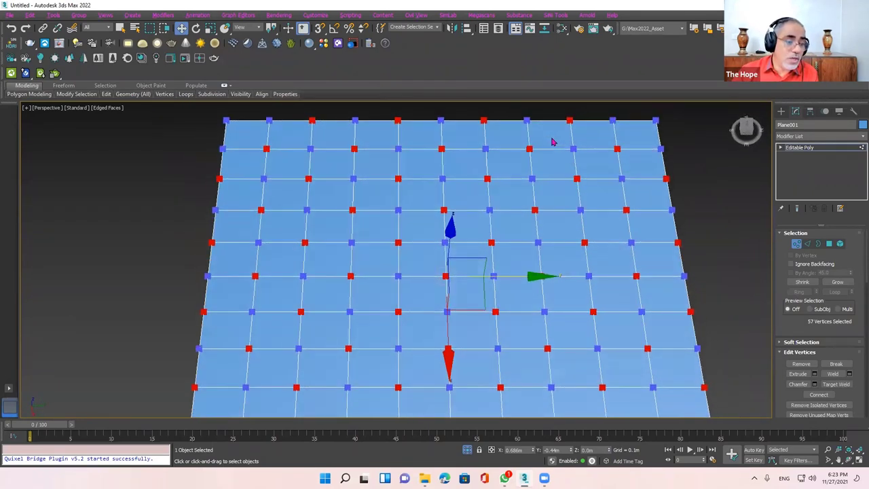
{"action": "right_click", "coordinate": [553, 140]}
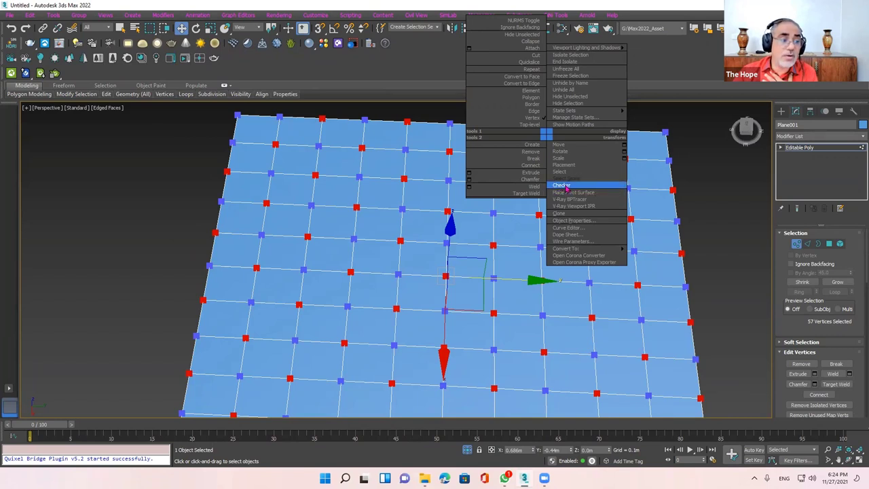
{"action": "right_click", "coordinate": [334, 227]}
{"action": "right_click", "coordinate": [361, 202]}
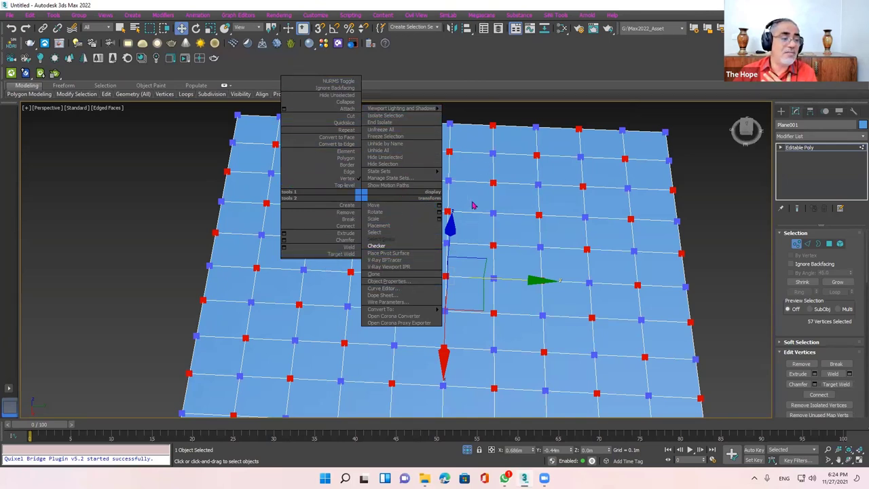
Open Customize User Interface, move it toward the centre, and go to its Quads page
{"action": "left_click", "coordinate": [316, 15]}
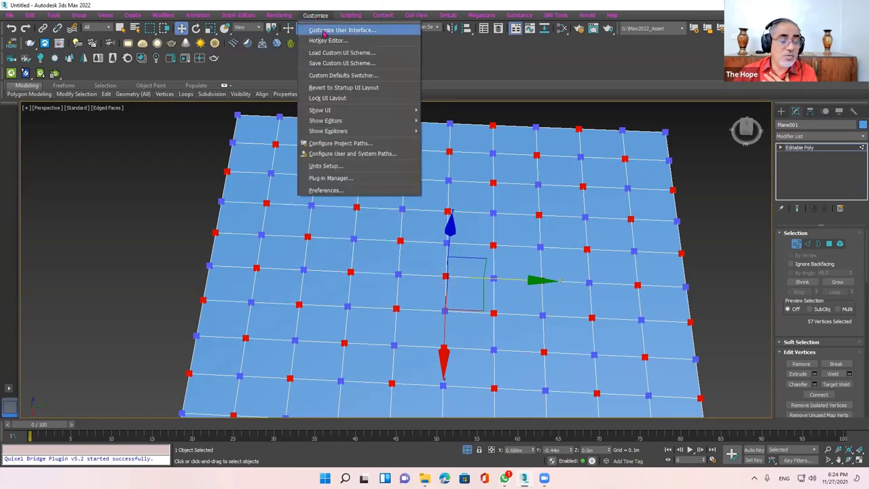
{"action": "left_click", "coordinate": [326, 31]}
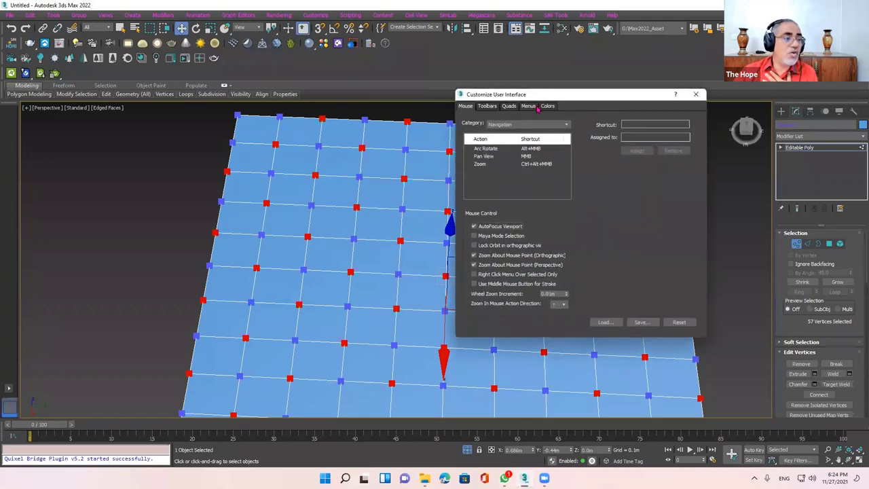
{"action": "left_click_drag", "start_coordinate": [544, 100], "coordinate": [433, 130]}
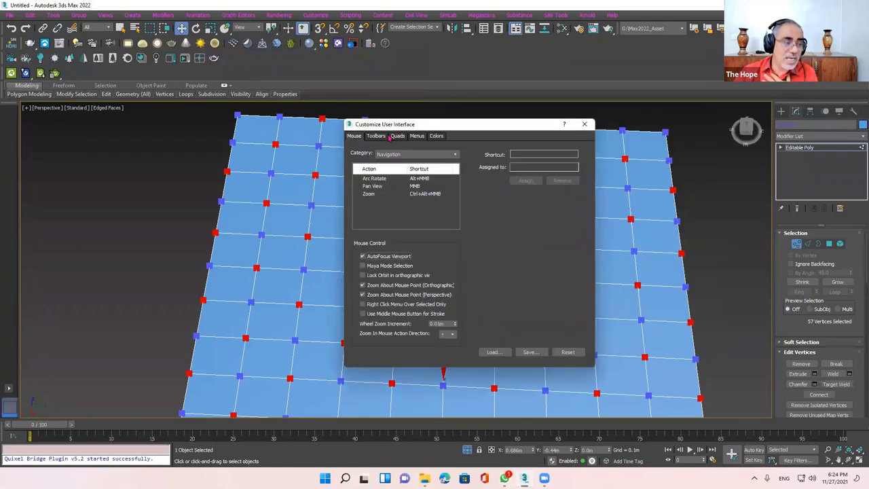
{"action": "left_click", "coordinate": [388, 137]}
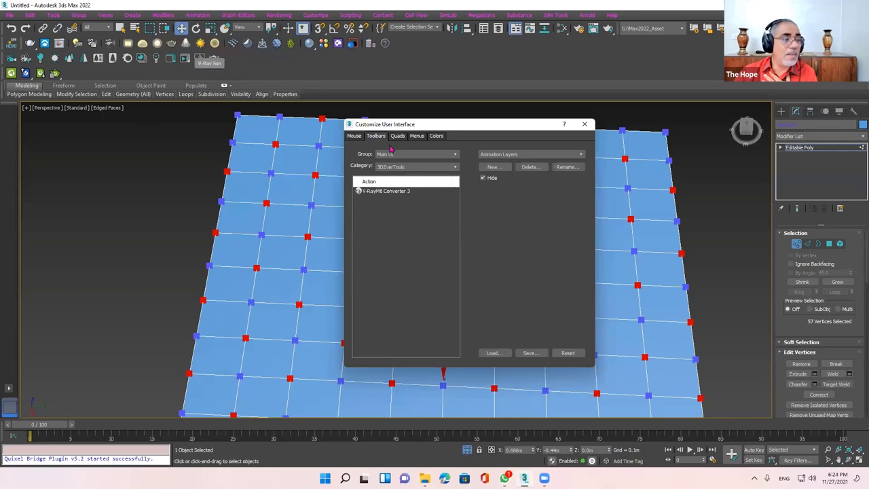
{"action": "left_click", "coordinate": [399, 136]}
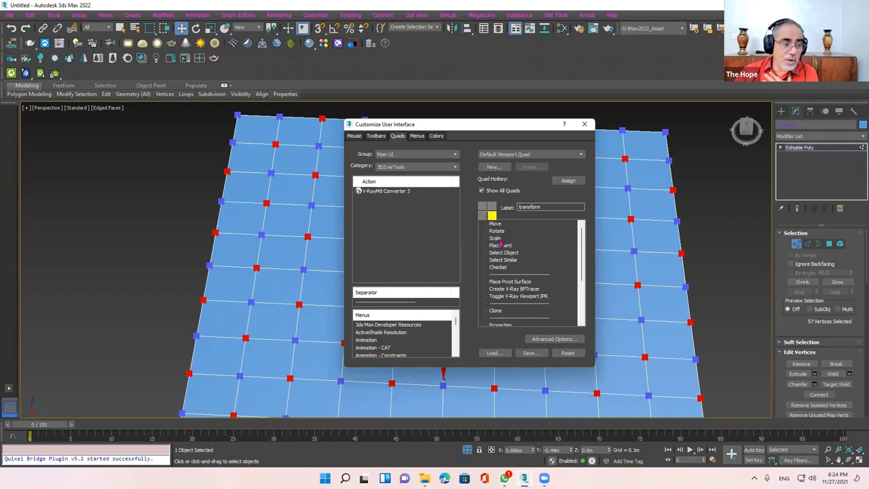
{"action": "right_click", "coordinate": [153, 177]}
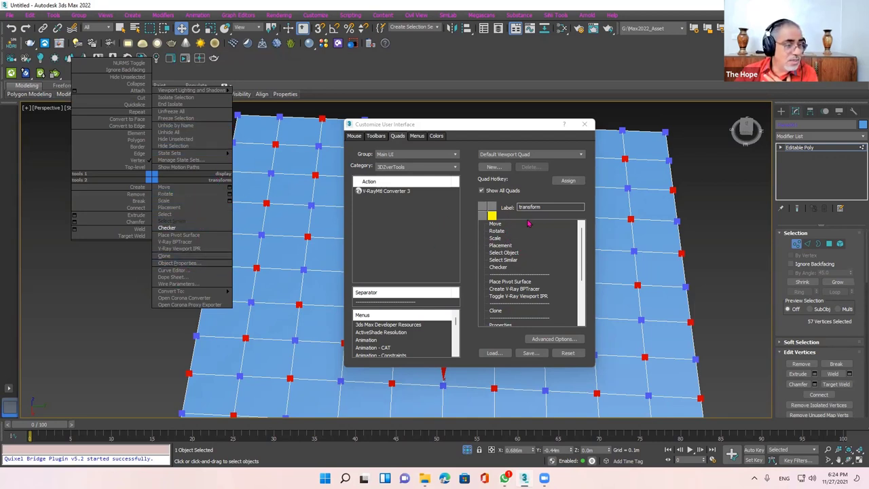
{"action": "left_click", "coordinate": [492, 206]}
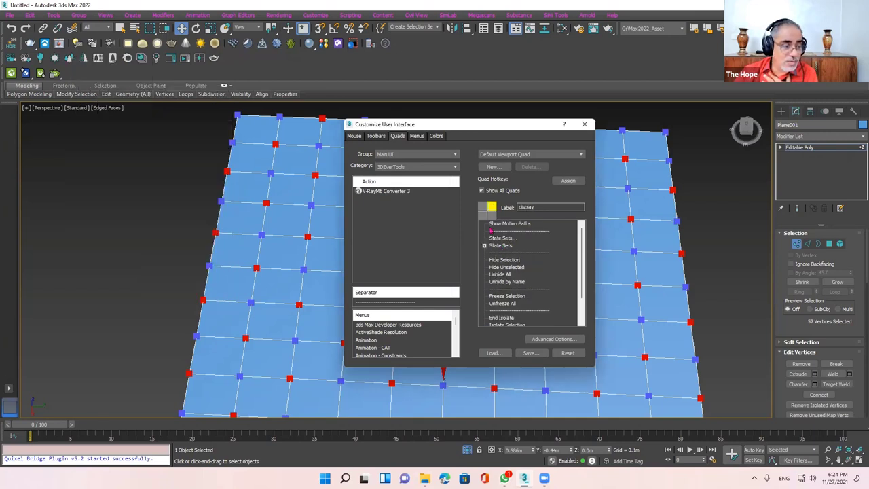
{"action": "left_click", "coordinate": [482, 215]}
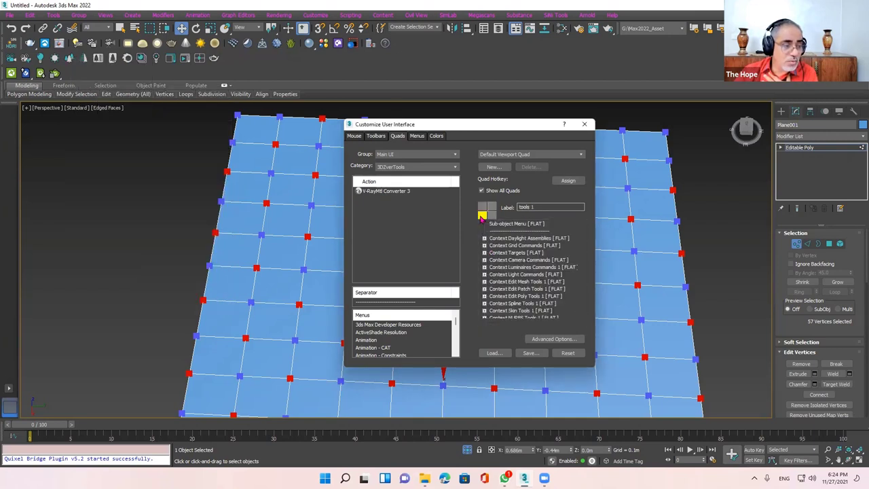
{"action": "left_click", "coordinate": [492, 216]}
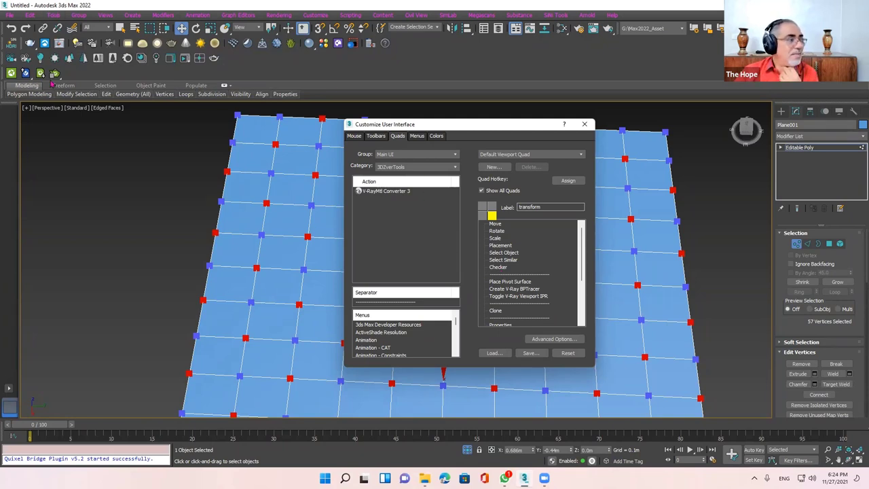
Browse the Category dropdown and choose PolyTools to list its actions, including Checker
{"action": "left_click", "coordinate": [429, 167]}
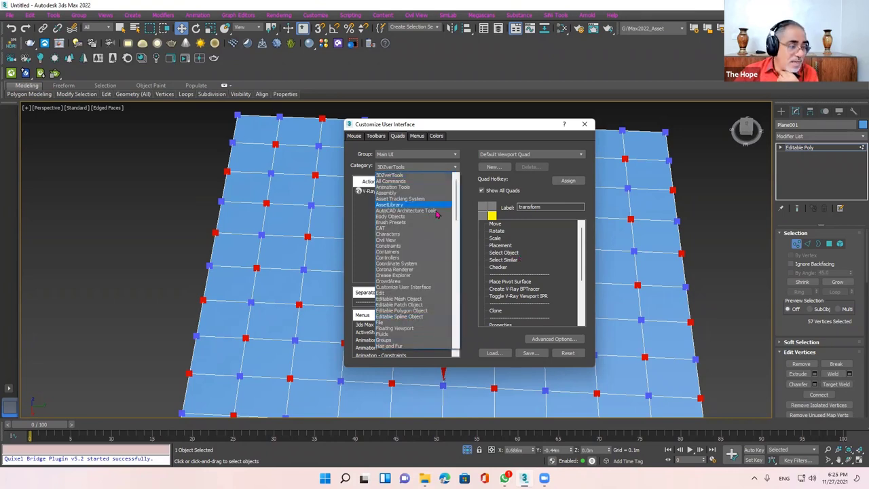
{"action": "mouse_move", "coordinate": [454, 212]}
{"action": "left_mouse_down"}
{"action": "mouse_move", "coordinate": [459, 316]}
{"action": "mouse_move", "coordinate": [465, 309]}
{"action": "left_mouse_up"}
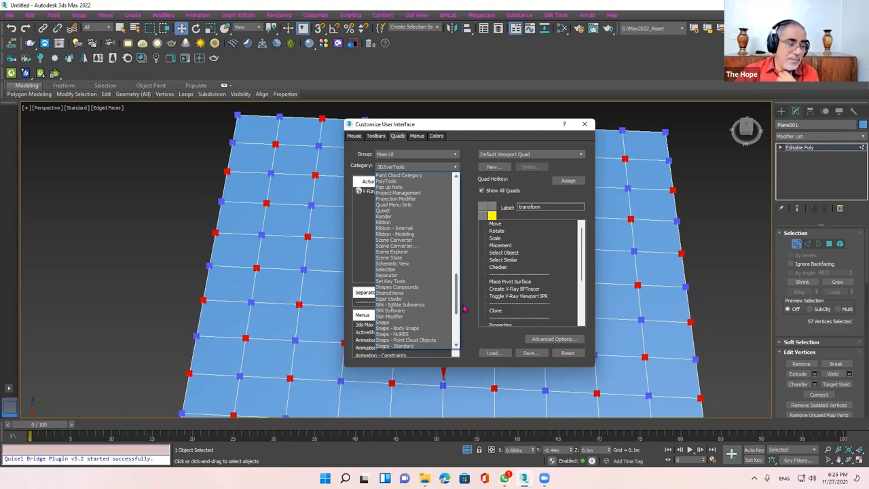
{"action": "left_click_drag", "start_coordinate": [465, 309], "coordinate": [456, 337]}
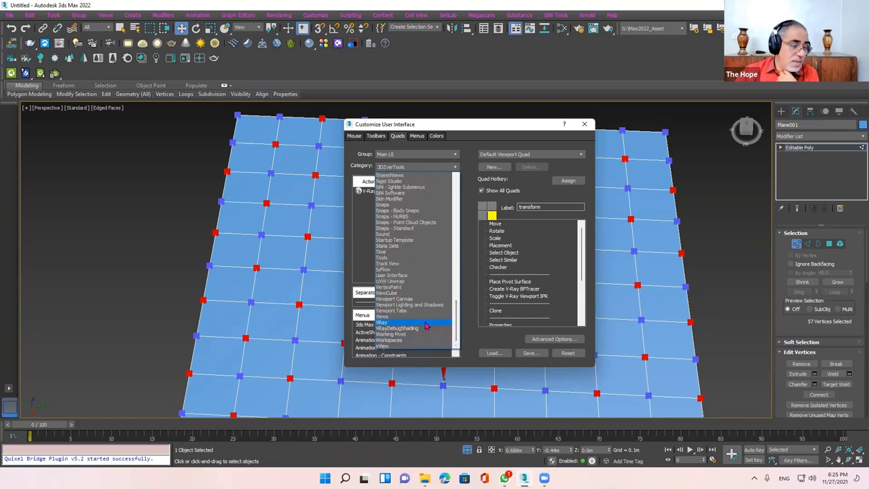
{"action": "scroll", "coordinate": [424, 262], "scroll_direction": "up", "scroll_amount": 2}
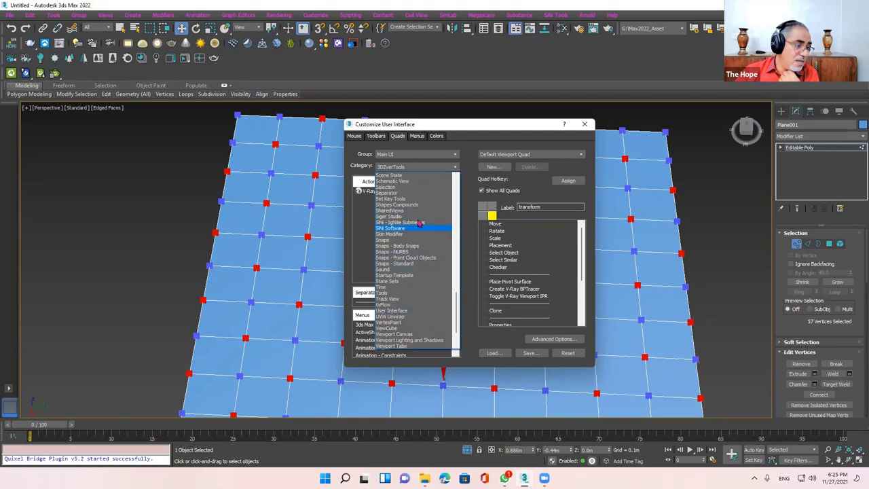
{"action": "scroll", "coordinate": [421, 213], "scroll_direction": "up", "scroll_amount": 2}
{"action": "scroll", "coordinate": [422, 214], "scroll_direction": "up", "scroll_amount": 1}
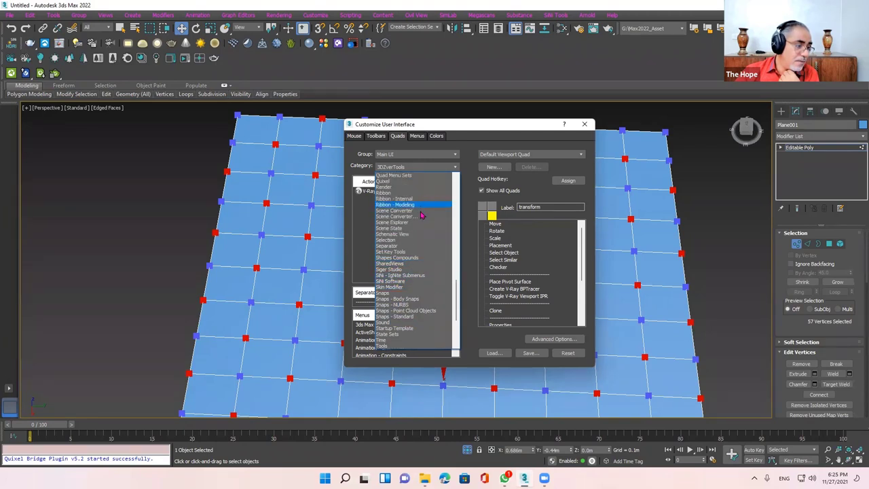
{"action": "scroll", "coordinate": [429, 254], "scroll_direction": "down", "scroll_amount": 2}
{"action": "scroll", "coordinate": [429, 254], "scroll_direction": "down", "scroll_amount": 2}
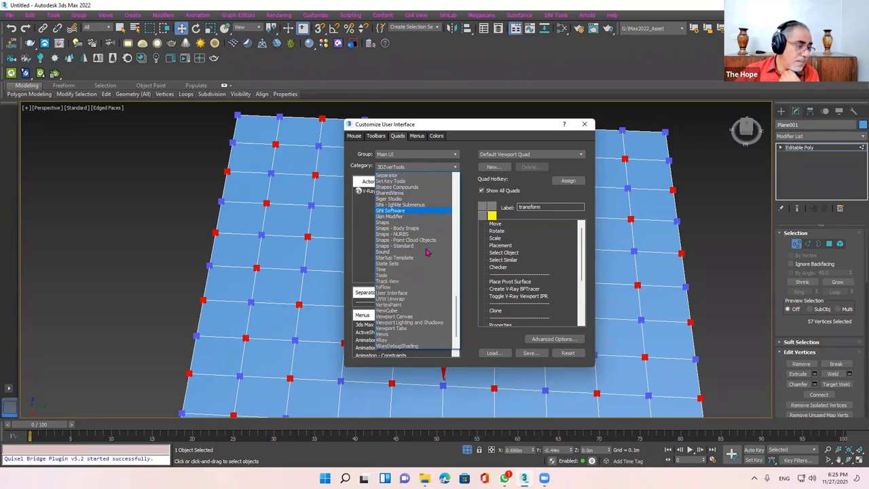
{"action": "scroll", "coordinate": [428, 260], "scroll_direction": "up", "scroll_amount": 4}
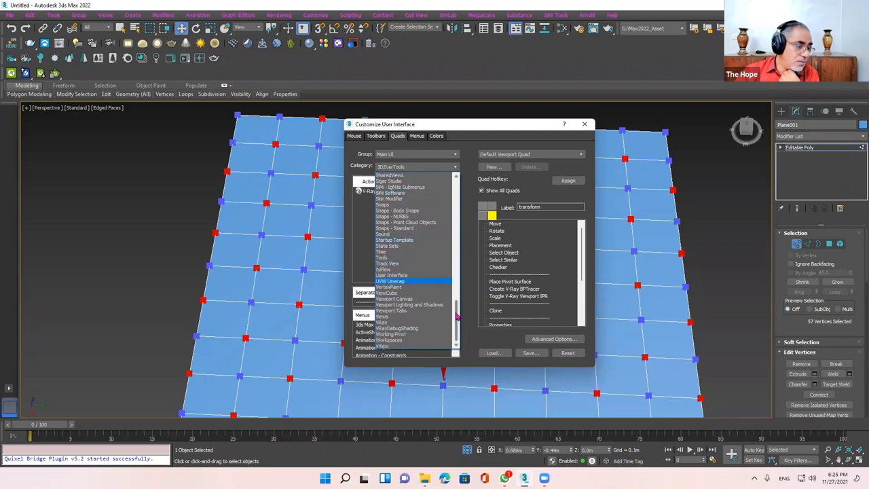
{"action": "scroll", "coordinate": [459, 262], "scroll_direction": "up", "scroll_amount": 3}
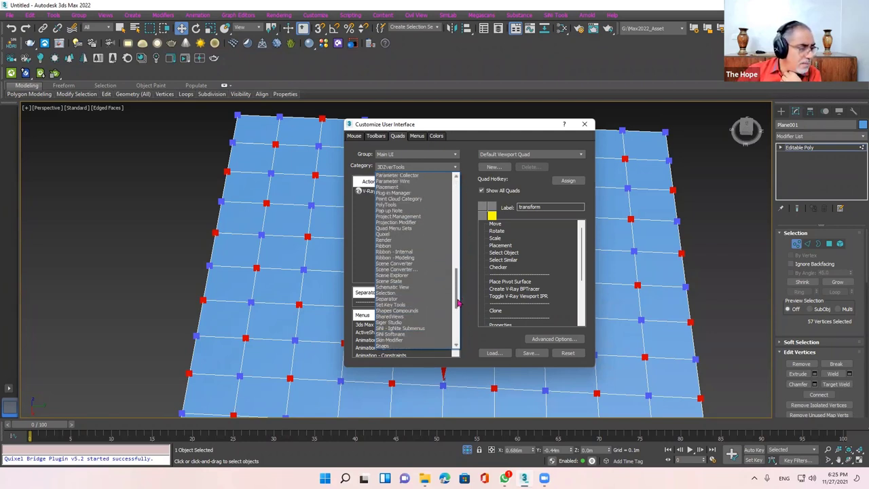
{"action": "left_click_drag", "start_coordinate": [459, 299], "coordinate": [456, 325]}
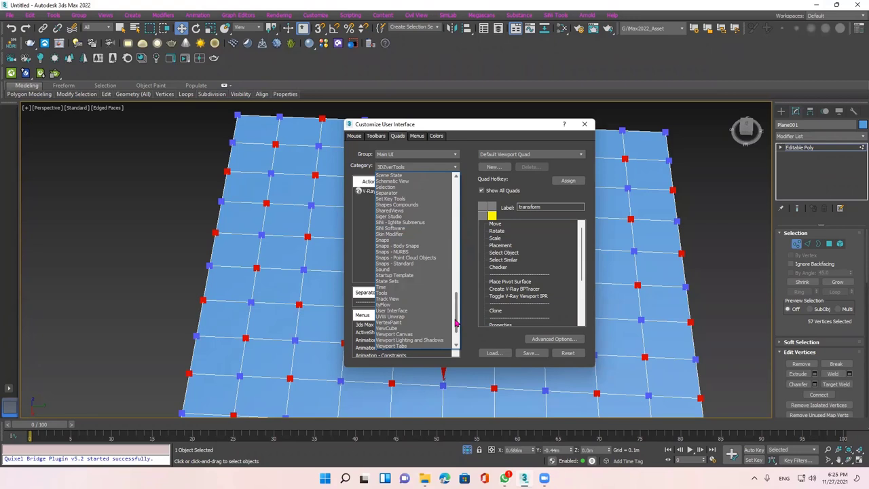
{"action": "left_click_drag", "start_coordinate": [456, 324], "coordinate": [457, 291]}
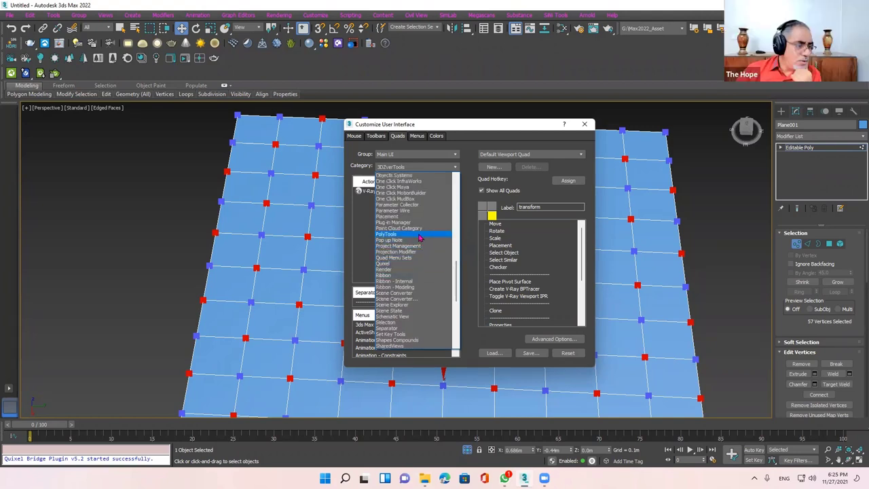
{"action": "left_click", "coordinate": [420, 235]}
{"action": "mouse_move", "coordinate": [456, 195]}
{"action": "left_mouse_down"}
{"action": "mouse_move", "coordinate": [456, 253]}
{"action": "mouse_move", "coordinate": [459, 195]}
{"action": "left_mouse_up"}
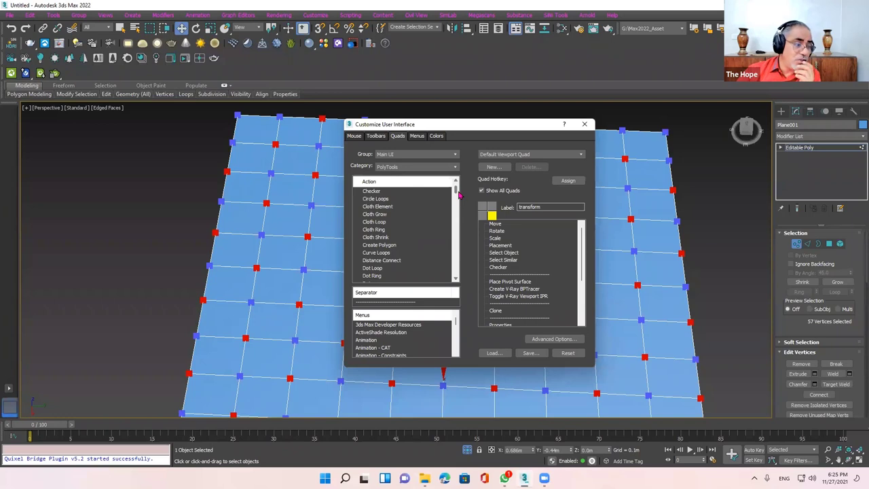
Add the PolyTools Checker action to the transform quad list
{"action": "left_click", "coordinate": [395, 224]}
{"action": "key", "text": "Down"}
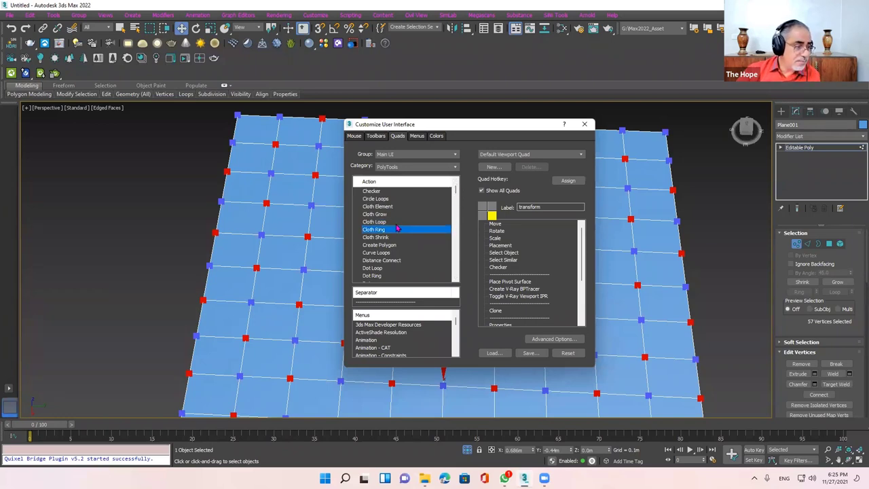
{"action": "key", "text": "Down"}
{"action": "key", "text": "Down"}
{"action": "key", "text": "Home"}
{"action": "key", "text": "Down"}
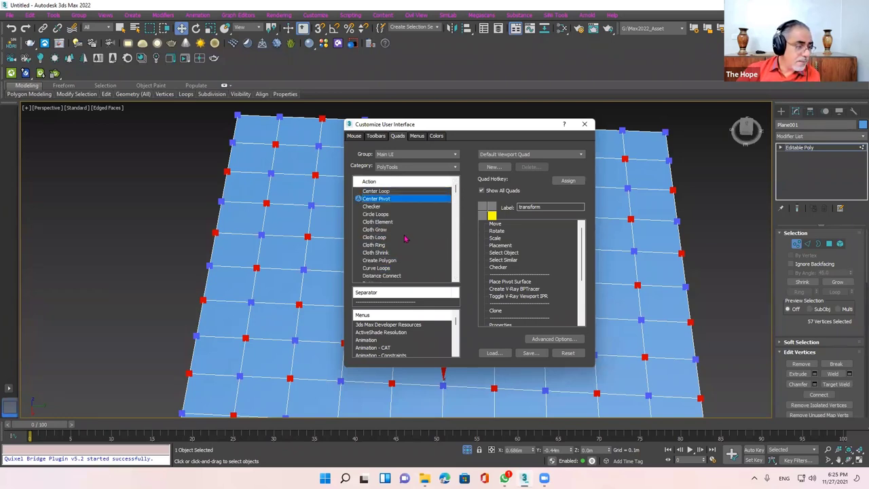
{"action": "key", "text": "Down"}
{"action": "key", "text": "Down"}
{"action": "key", "text": "Down"}
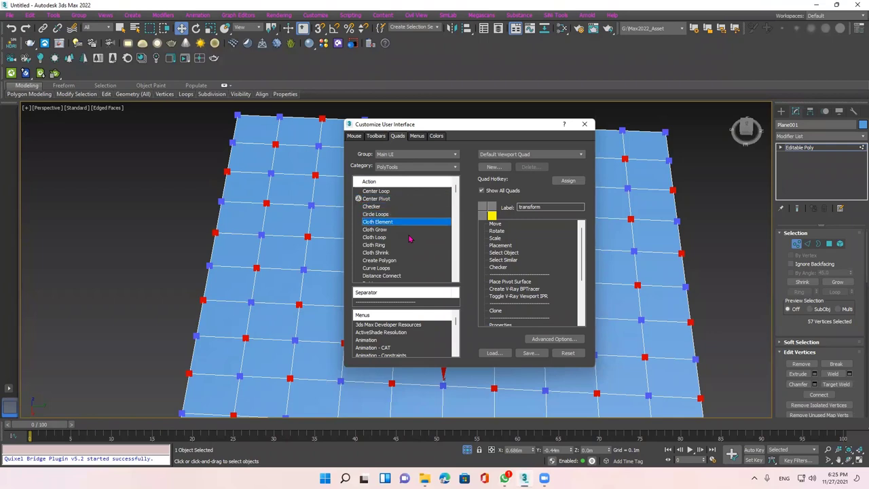
{"action": "scroll", "coordinate": [411, 239], "scroll_direction": "up", "scroll_amount": 1}
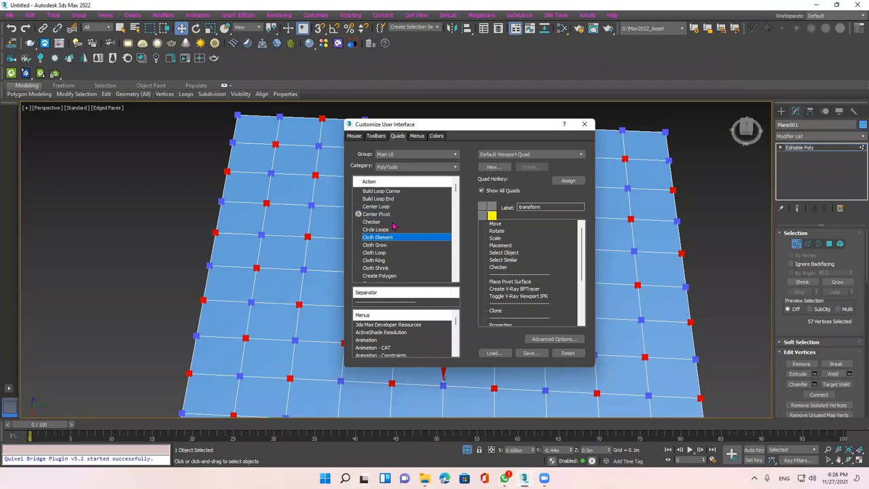
{"action": "left_click", "coordinate": [393, 224]}
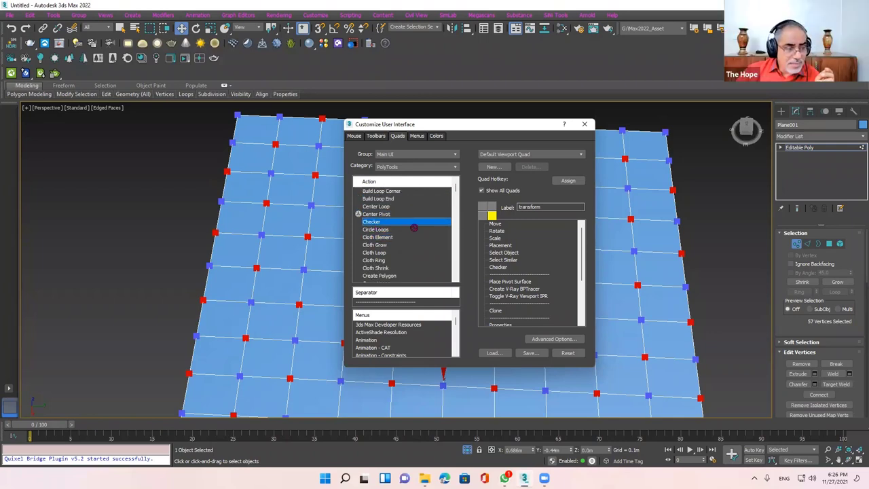
{"action": "left_click_drag", "start_coordinate": [413, 227], "coordinate": [509, 279]}
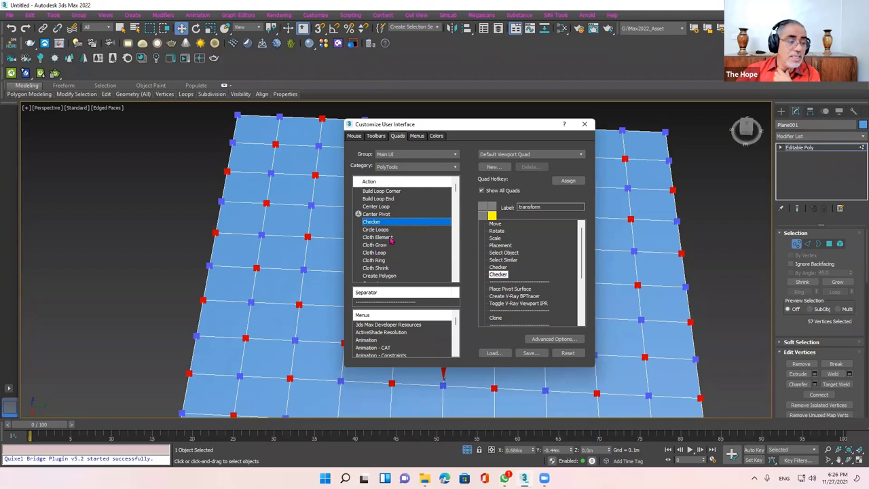
Add Dot Ring and Dot Loop to the transform quad list below Checker
{"action": "scroll", "coordinate": [386, 215], "scroll_direction": "down", "scroll_amount": 3}
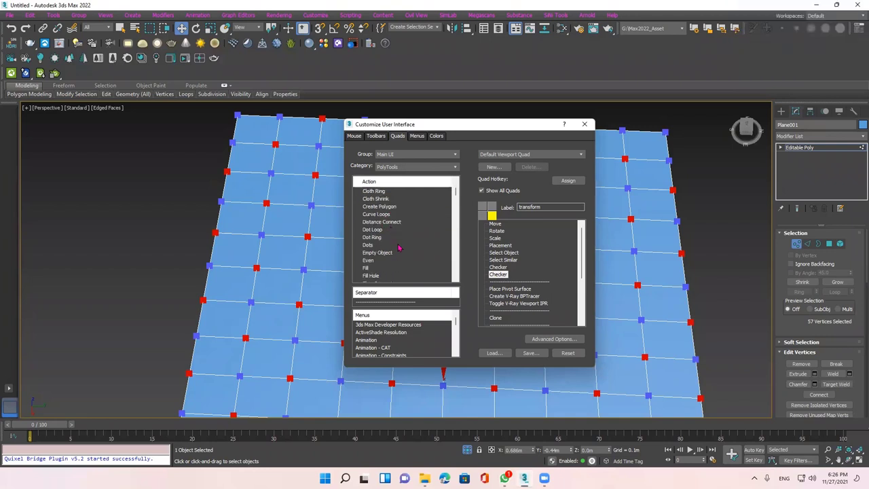
{"action": "left_click", "coordinate": [371, 246]}
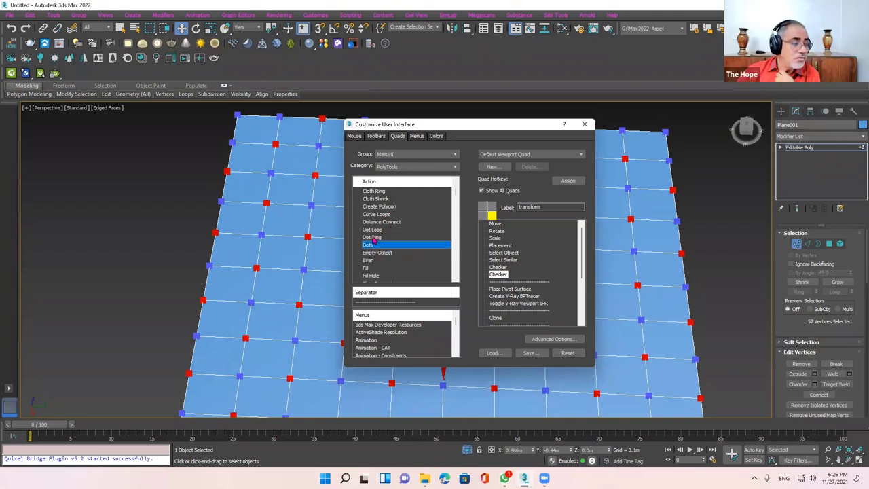
{"action": "left_click", "coordinate": [374, 238]}
{"action": "left_click_drag", "start_coordinate": [378, 239], "coordinate": [506, 282]}
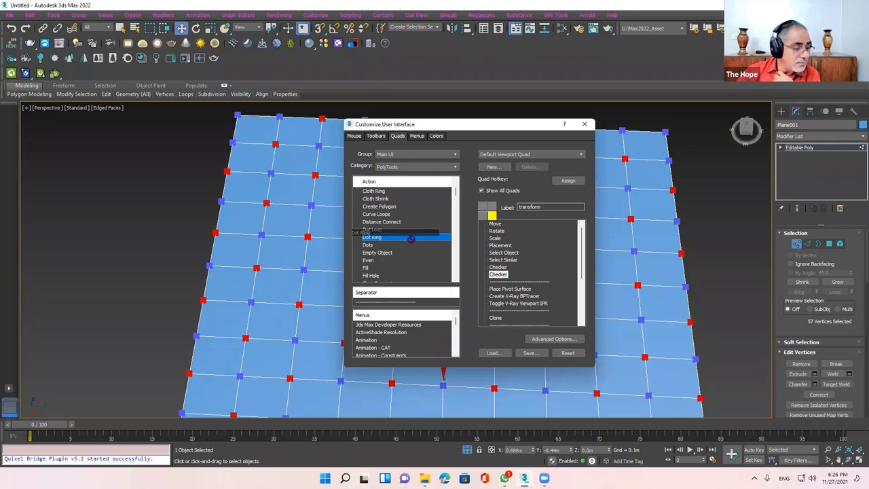
{"action": "left_click_drag", "start_coordinate": [503, 280], "coordinate": [510, 277]}
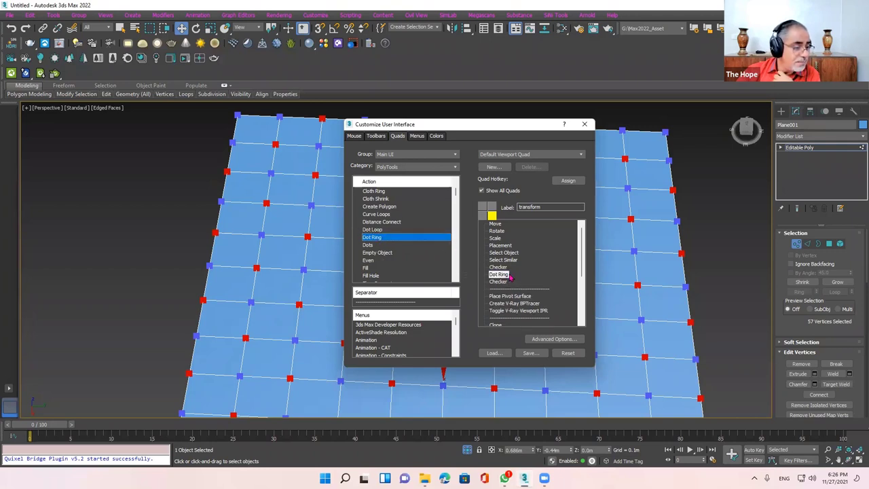
{"action": "left_click_drag", "start_coordinate": [371, 231], "coordinate": [496, 281]}
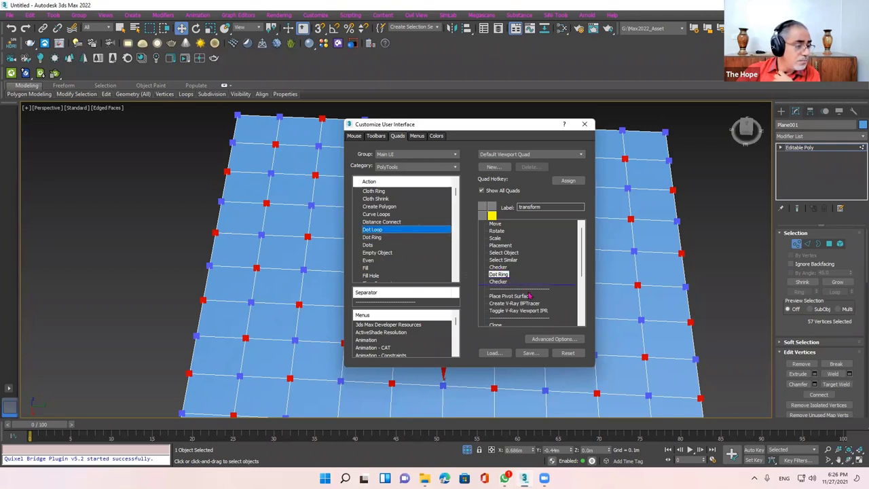
Find the Odd action in the PolyTools list and add it to the quad menu
{"action": "left_click", "coordinate": [389, 238]}
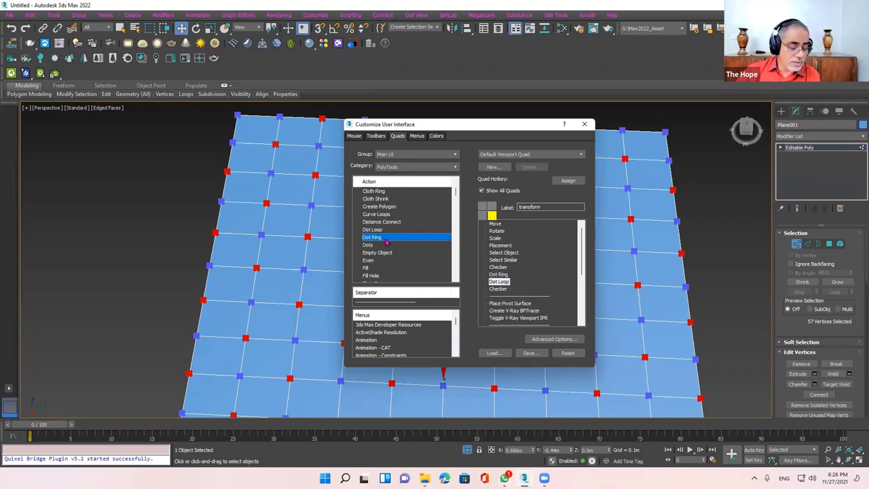
{"action": "key", "text": "o"}
{"action": "key", "text": "Down"}
{"action": "key", "text": "Down"}
{"action": "key", "text": "Down"}
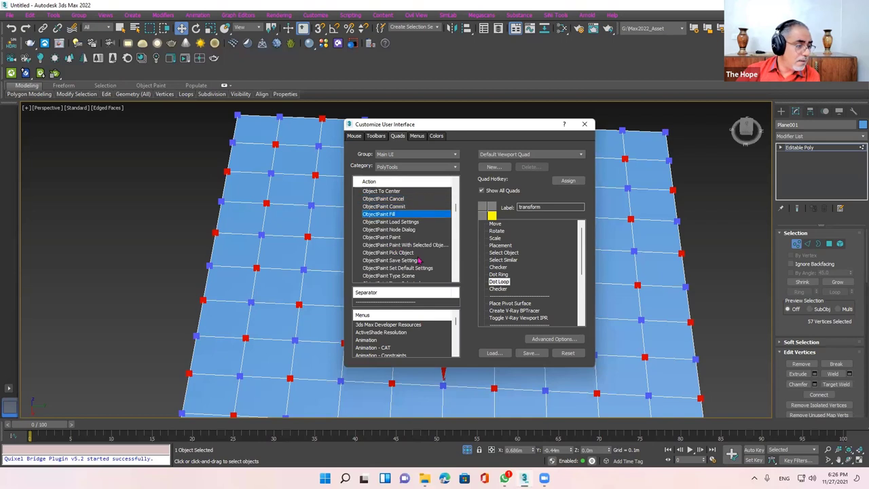
{"action": "key", "text": "Down"}
{"action": "key", "text": "Down"}
{"action": "key", "text": "Down"}
{"action": "key", "text": "Down"}
{"action": "key", "text": "Down"}
{"action": "key", "text": "Down"}
{"action": "key", "text": "Down"}
{"action": "key", "text": "Down"}
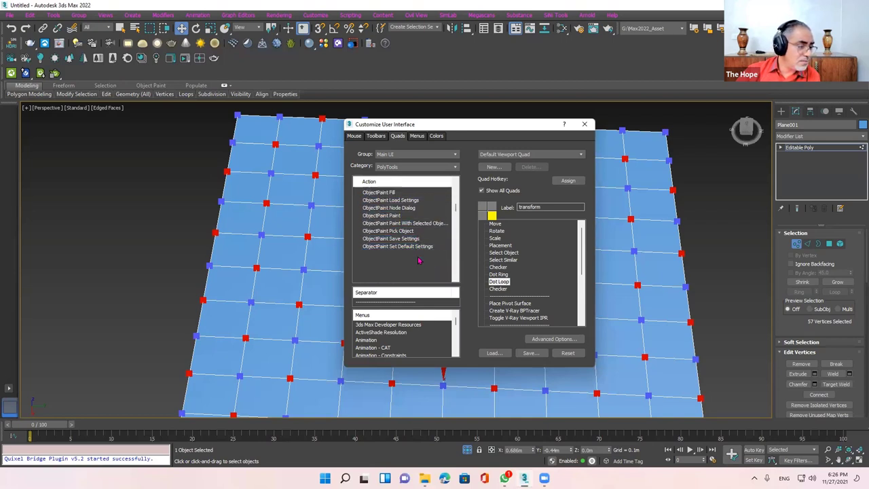
{"action": "key", "text": "Down"}
{"action": "key", "text": "Down"}
{"action": "left_click", "coordinate": [367, 206]}
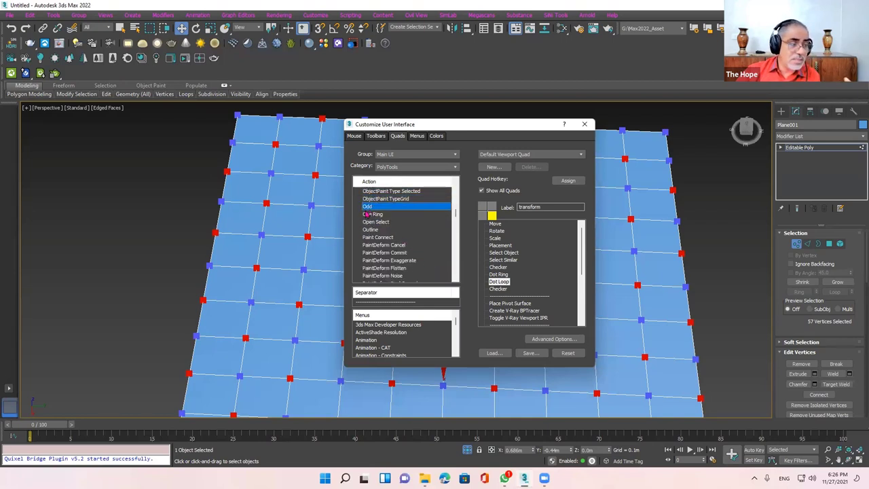
{"action": "left_click_drag", "start_coordinate": [368, 206], "coordinate": [527, 277]}
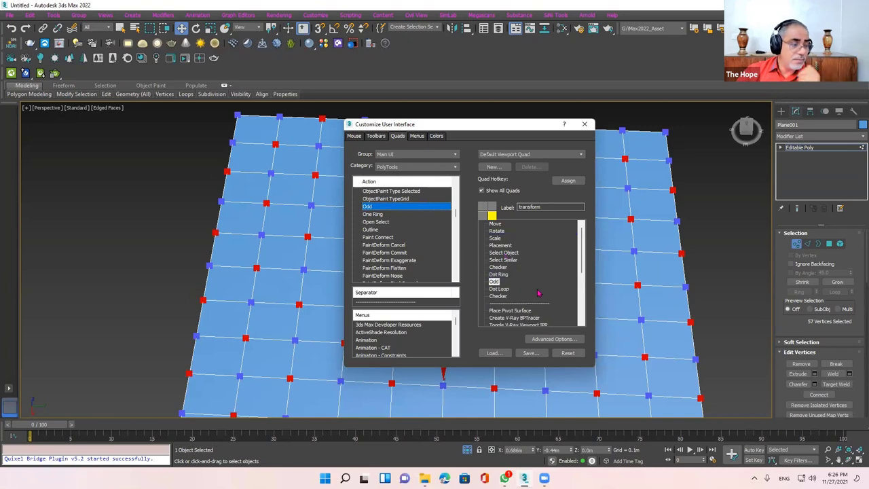
Review the new Checker, Dot Ring, Odd, Dot Loop and second Checker entries
{"action": "left_click", "coordinate": [505, 268]}
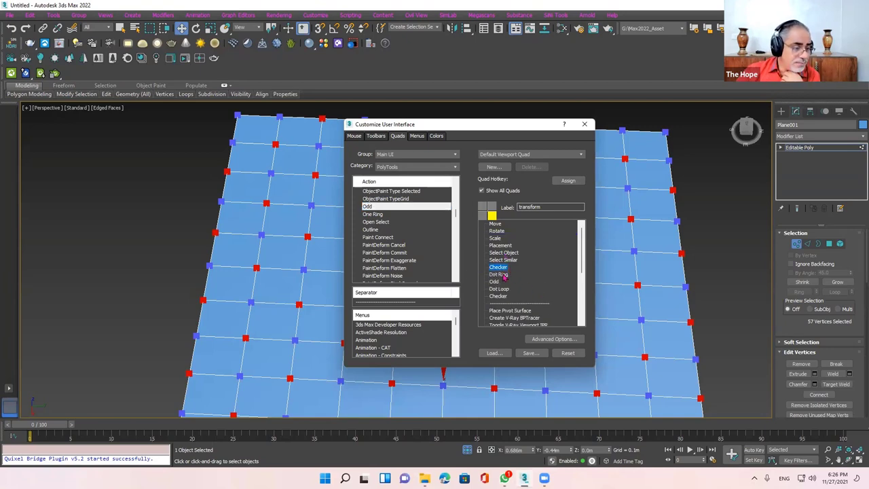
{"action": "left_click", "coordinate": [505, 275]}
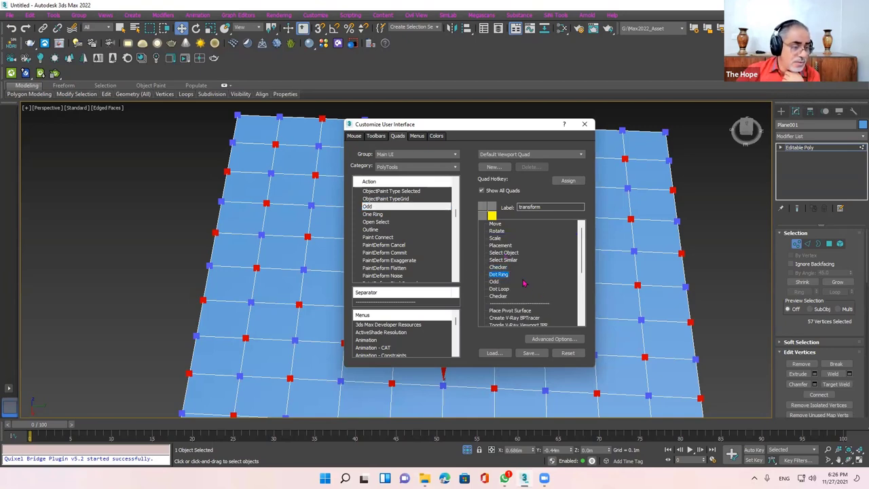
{"action": "left_click", "coordinate": [497, 282]}
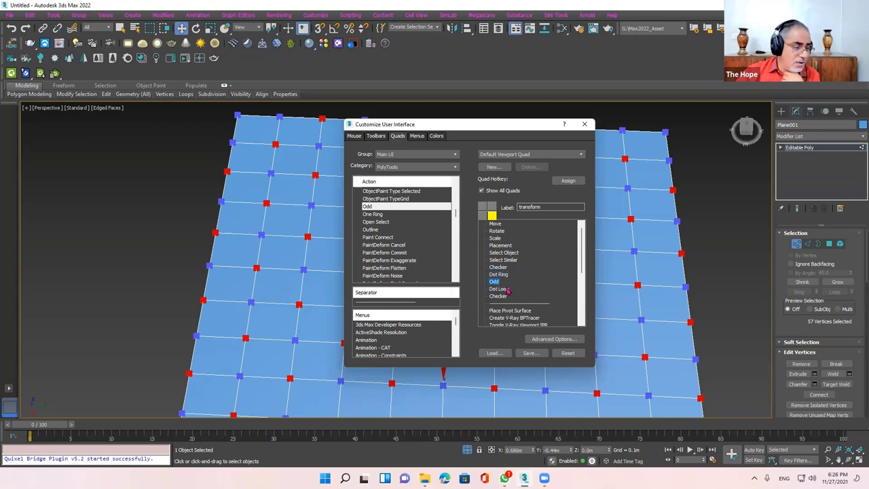
{"action": "left_click", "coordinate": [508, 290]}
{"action": "left_click", "coordinate": [499, 296]}
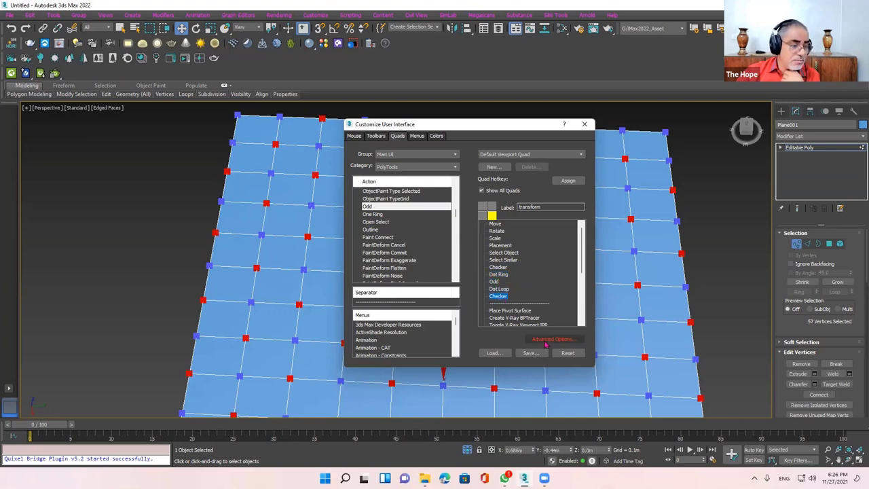
Close the Customize User Interface dialog and verify the new selection commands in the viewport quad menu
{"action": "left_click", "coordinate": [585, 125]}
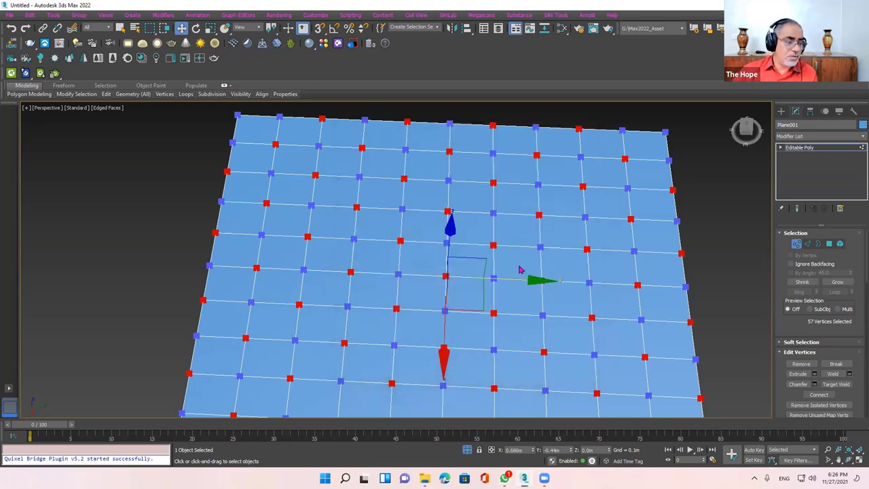
{"action": "middle_click_drag", "start_coordinate": [520, 272], "coordinate": [514, 207], "text": "alt"}
{"action": "right_click", "coordinate": [508, 204]}
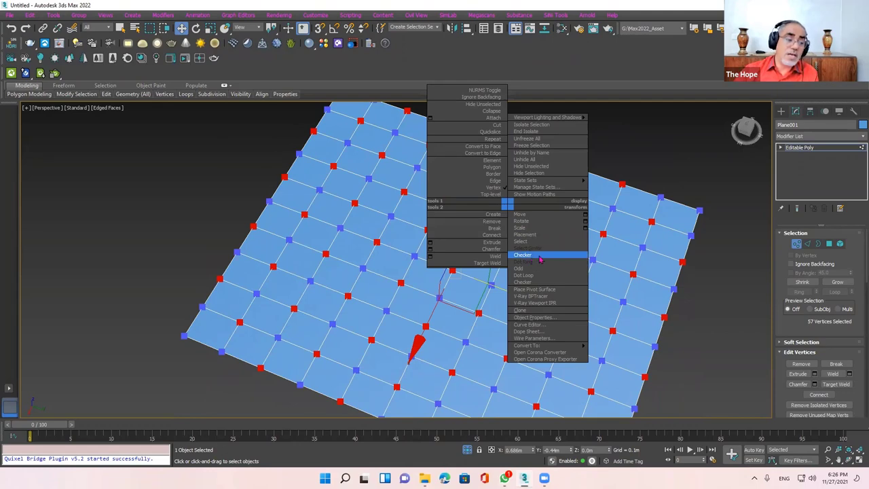
{"action": "left_click", "coordinate": [638, 180]}
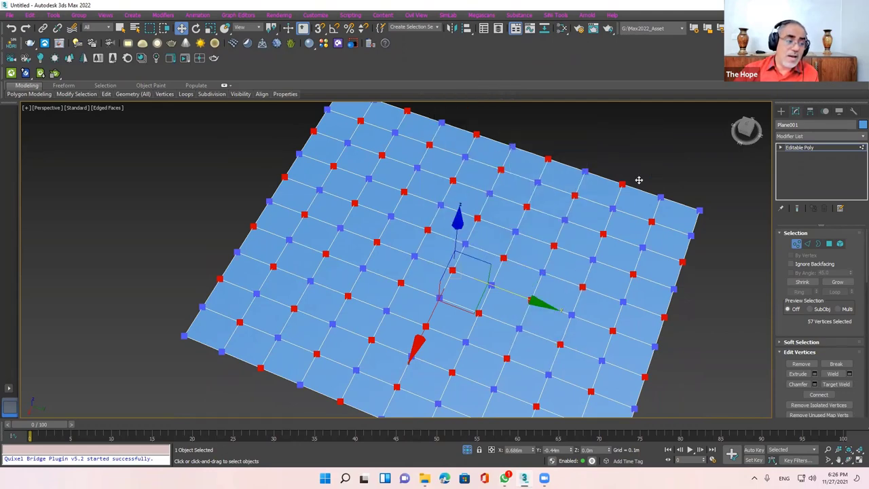
{"action": "middle_click_drag", "start_coordinate": [582, 273], "coordinate": [577, 242], "text": "alt"}
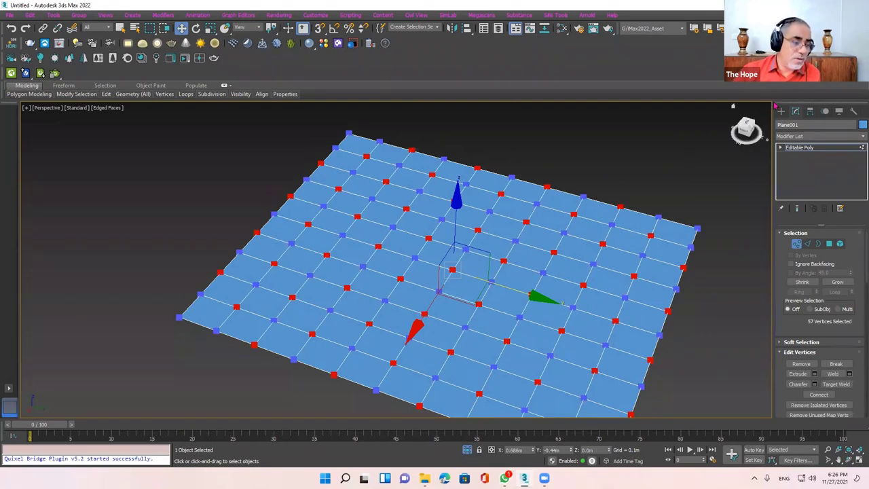
{"action": "mouse_move", "coordinate": [502, 289]}
{"action": "middle_mouse_down", "text": "alt"}
{"action": "mouse_move", "coordinate": [508, 261]}
{"action": "mouse_move", "coordinate": [524, 244]}
{"action": "mouse_move", "coordinate": [515, 204]}
{"action": "mouse_move", "coordinate": [505, 279]}
{"action": "middle_mouse_up", "text": "alt"}
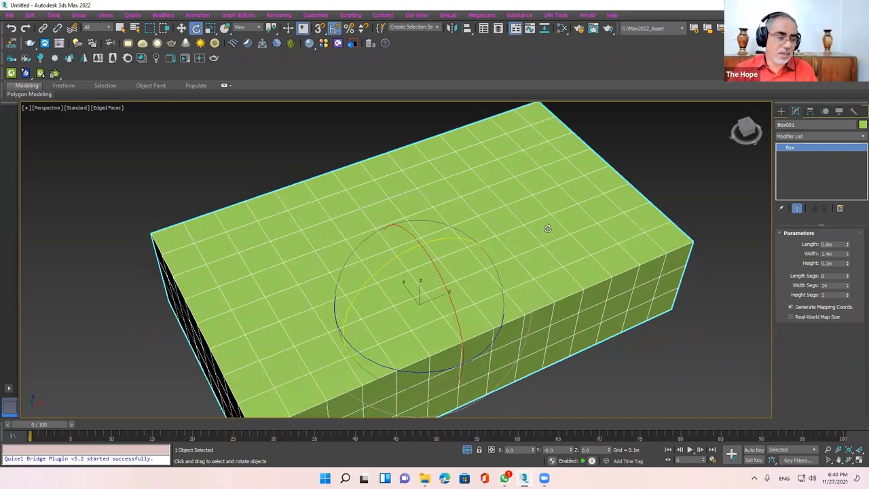
Apply an Edit Poly modifier from the Modifier List to the segmented Box001
{"action": "middle_click_drag", "start_coordinate": [548, 228], "coordinate": [541, 242], "text": "alt"}
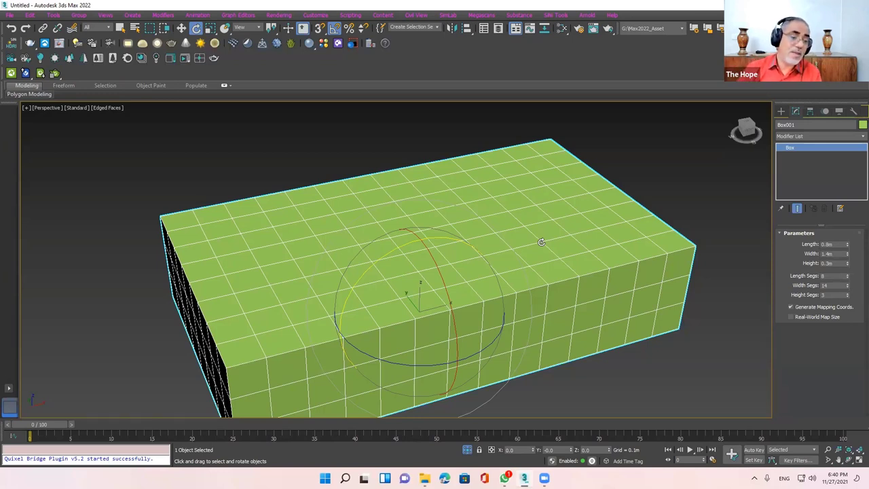
{"action": "left_click", "coordinate": [835, 244]}
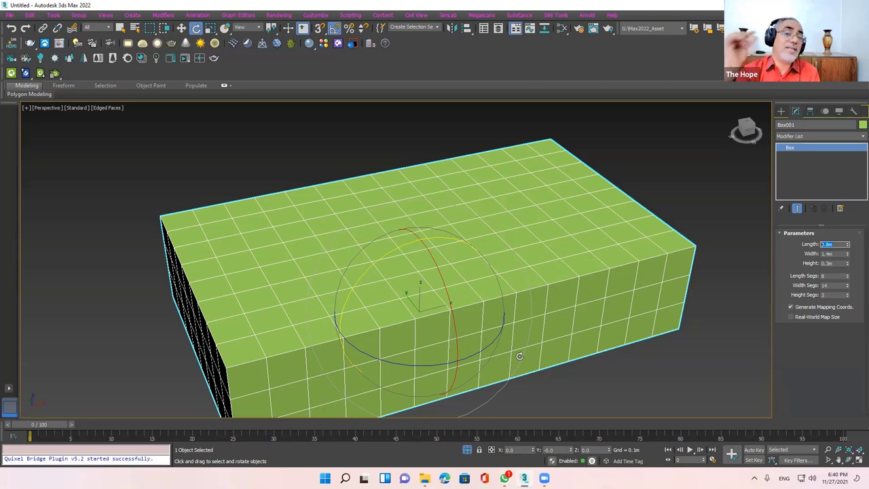
{"action": "middle_click_drag", "start_coordinate": [520, 356], "coordinate": [571, 307], "text": "alt"}
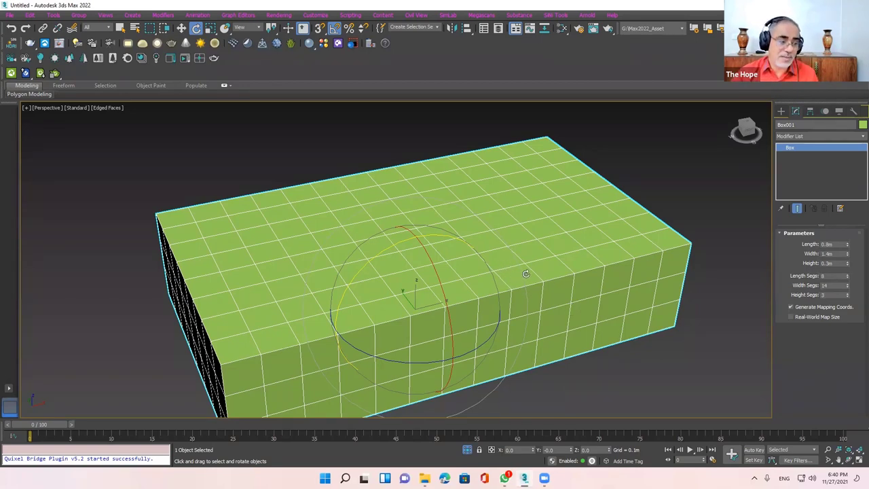
{"action": "mouse_move", "coordinate": [526, 275]}
{"action": "middle_mouse_down", "text": "alt"}
{"action": "mouse_move", "coordinate": [550, 249]}
{"action": "mouse_move", "coordinate": [744, 182]}
{"action": "middle_mouse_up", "text": "alt"}
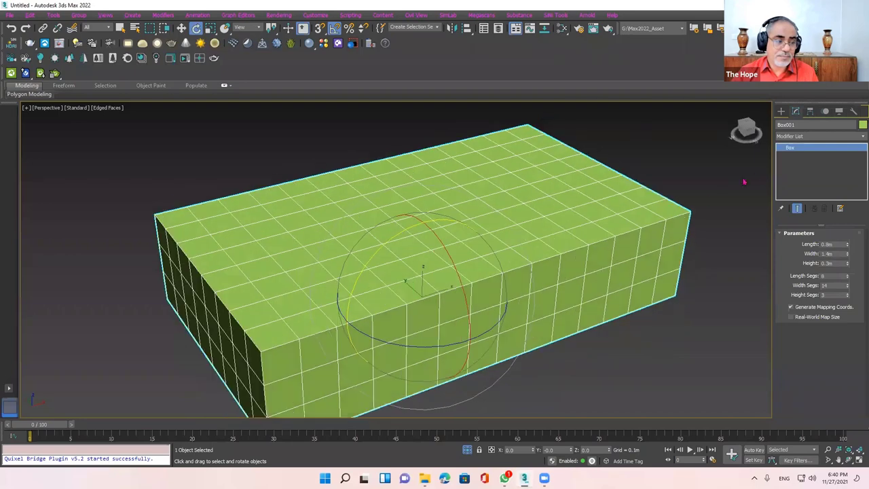
{"action": "left_click", "coordinate": [857, 140]}
{"action": "key", "text": "e"}
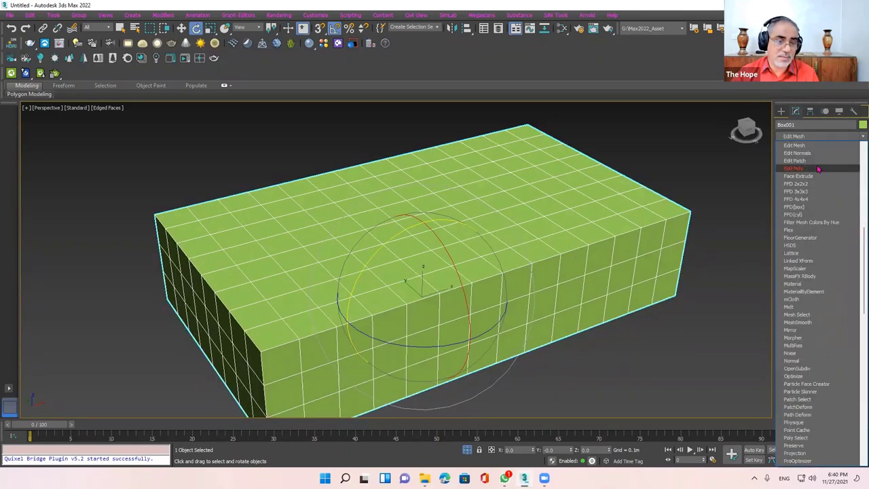
{"action": "left_click", "coordinate": [818, 168]}
{"action": "middle_click_drag", "start_coordinate": [523, 285], "coordinate": [562, 282], "text": "alt"}
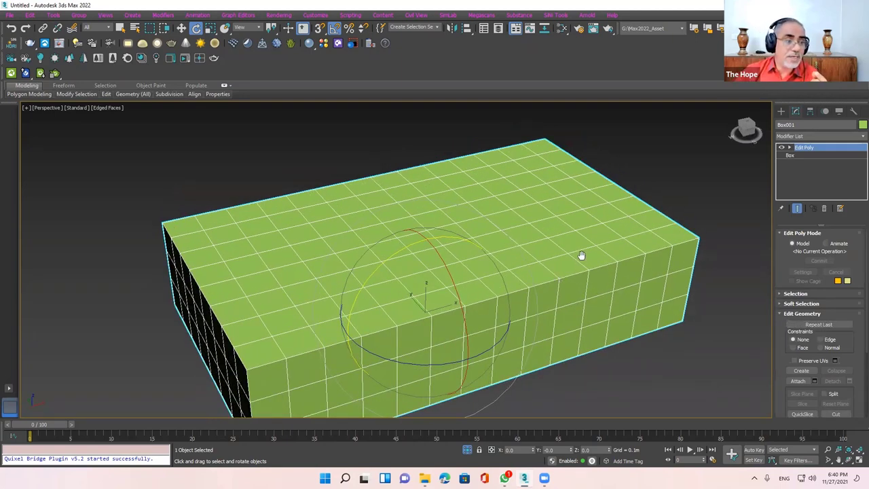
{"action": "middle_click_drag", "start_coordinate": [582, 255], "coordinate": [583, 238]}
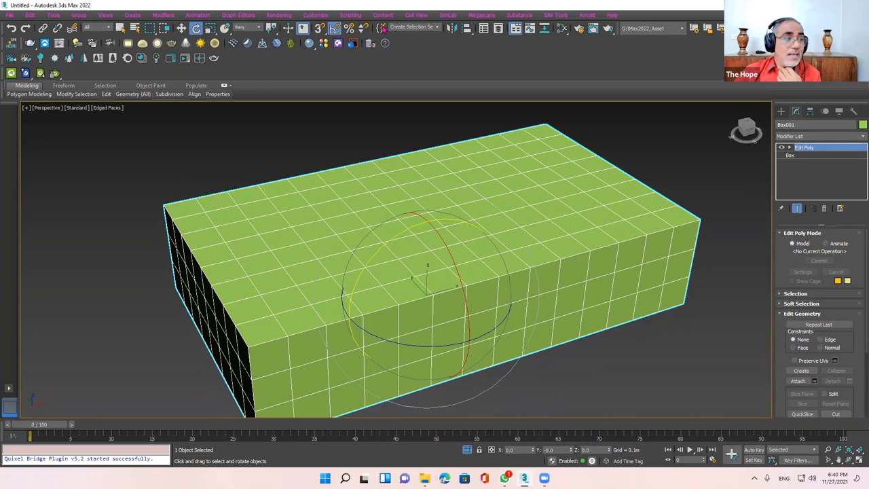
In Preferences > Files, enable Auto Backup named 'Sofa' keeping 10 backup files, and confirm
{"action": "left_click", "coordinate": [315, 15]}
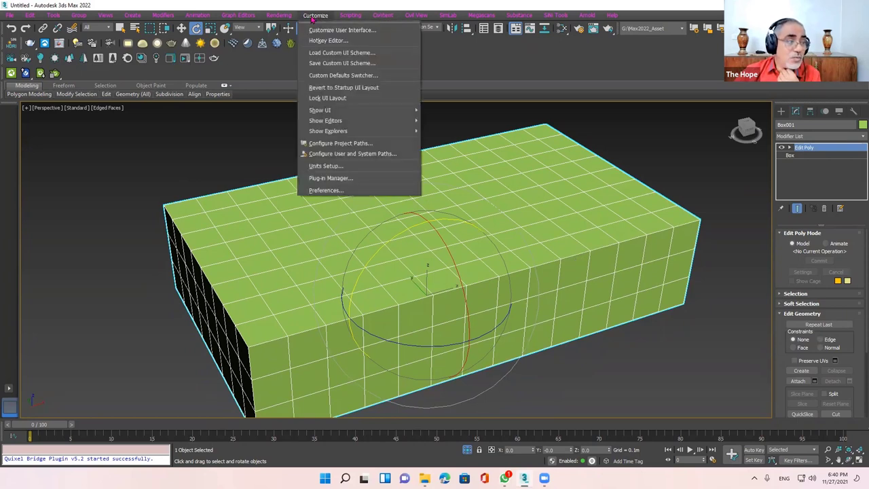
{"action": "left_click", "coordinate": [313, 17]}
{"action": "left_click", "coordinate": [314, 15]}
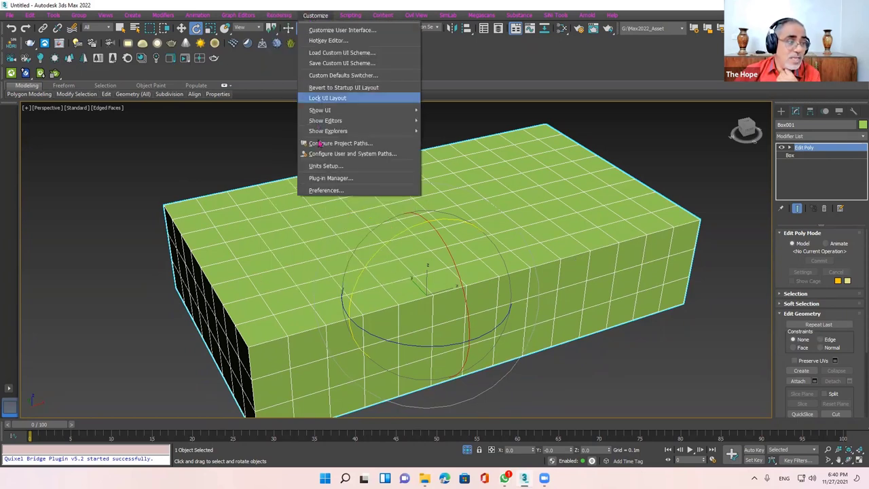
{"action": "left_click", "coordinate": [321, 191]}
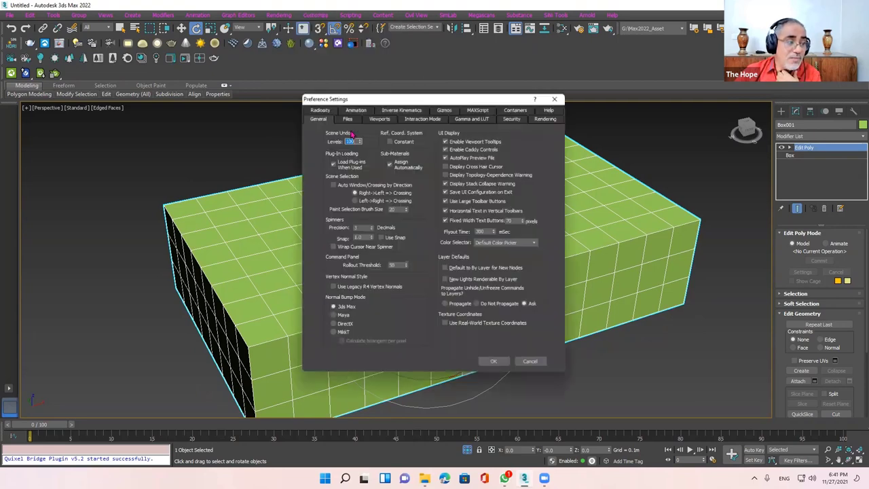
{"action": "left_click", "coordinate": [346, 115]}
{"action": "left_click", "coordinate": [314, 243]}
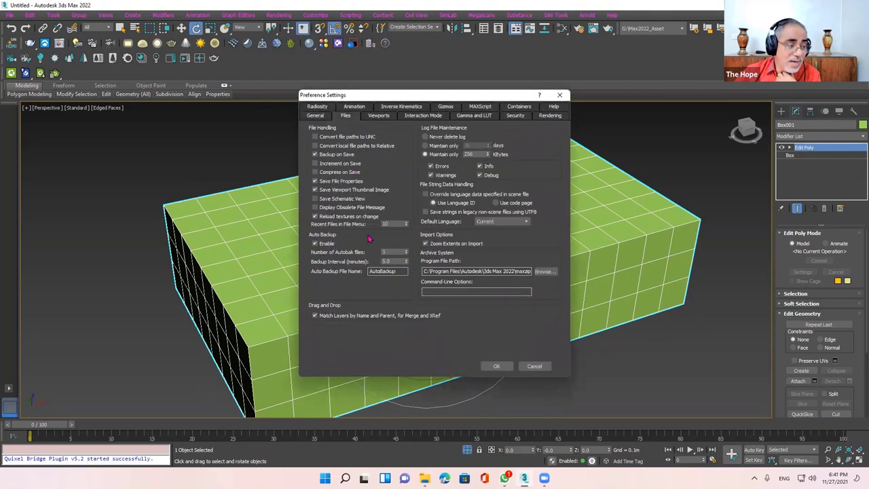
{"action": "double_click", "coordinate": [389, 272]}
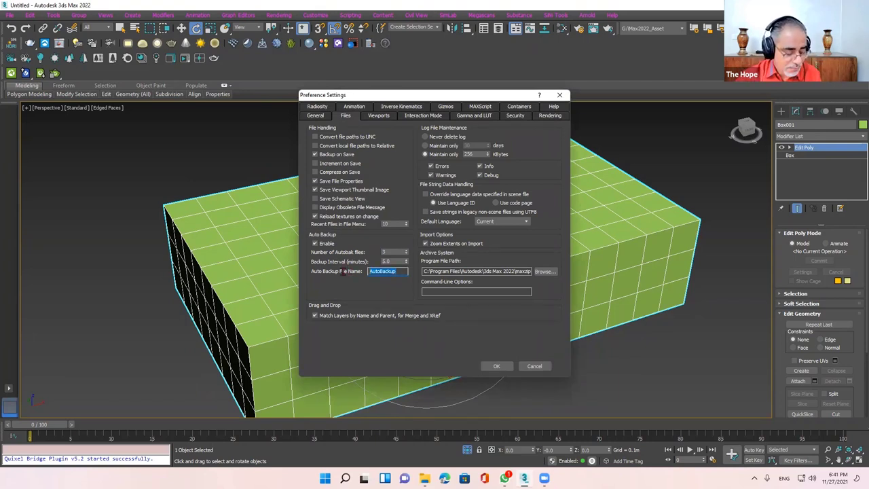
{"action": "type", "text": "Sof"}
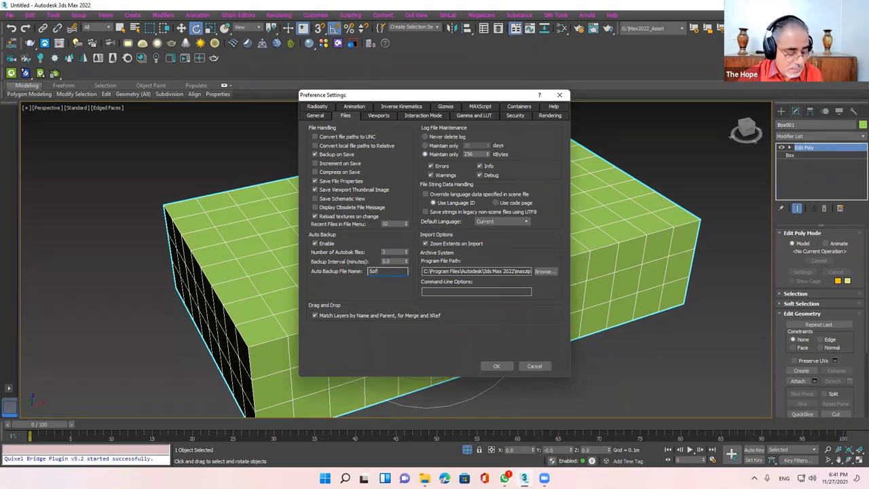
{"action": "type", "text": "a"}
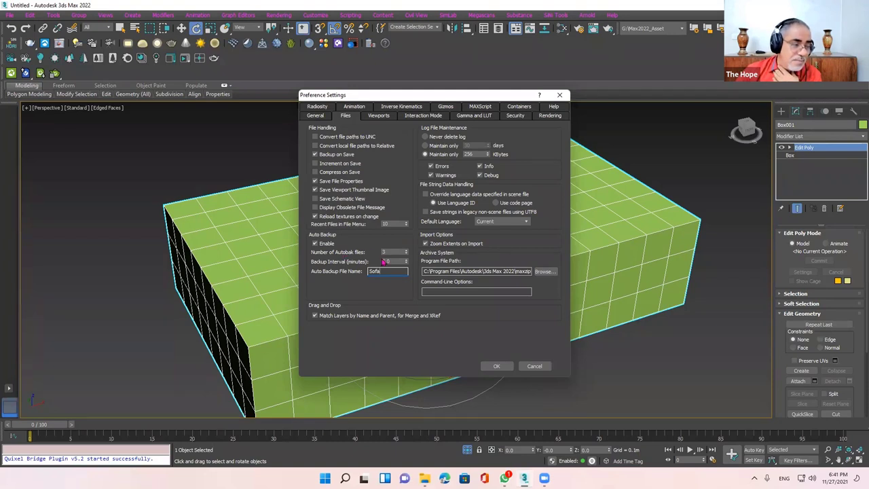
{"action": "double_click", "coordinate": [388, 252]}
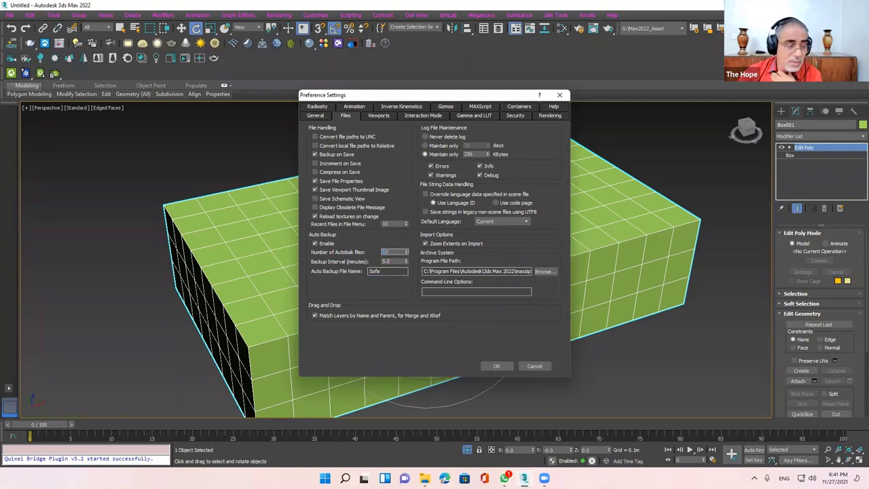
{"action": "double_click", "coordinate": [394, 261]}
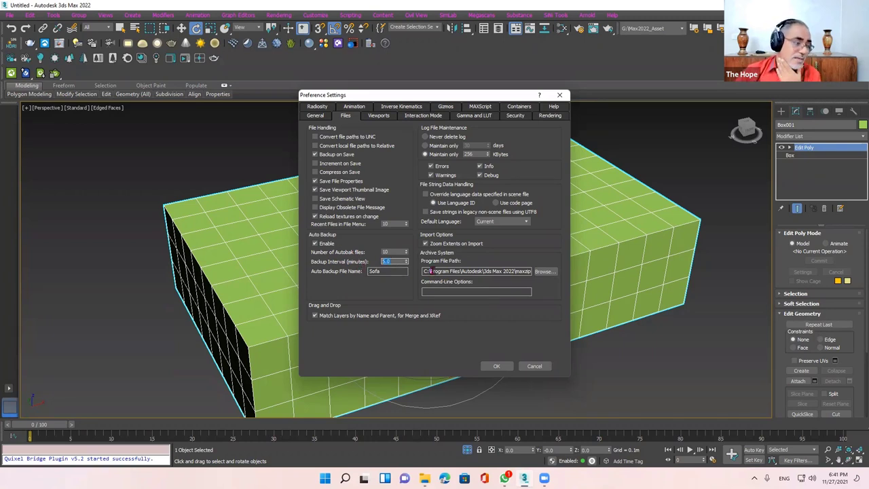
{"action": "left_click", "coordinate": [497, 366]}
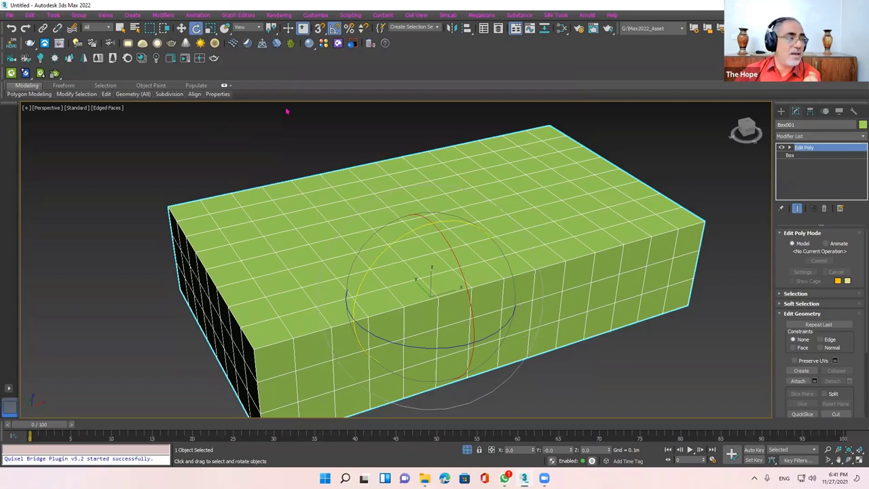
{"action": "left_click", "coordinate": [29, 15]}
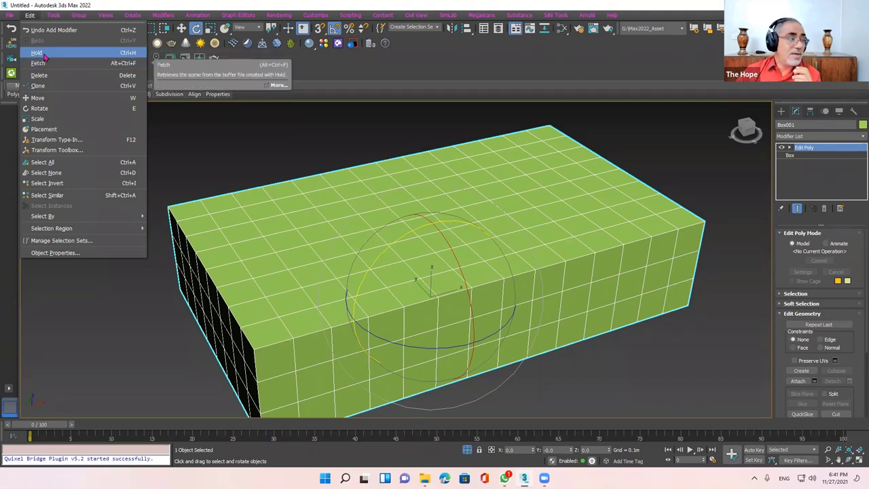
Hold the scene, enter Polygon level, and select a corner polygon on the box top
{"action": "left_click", "coordinate": [37, 52]}
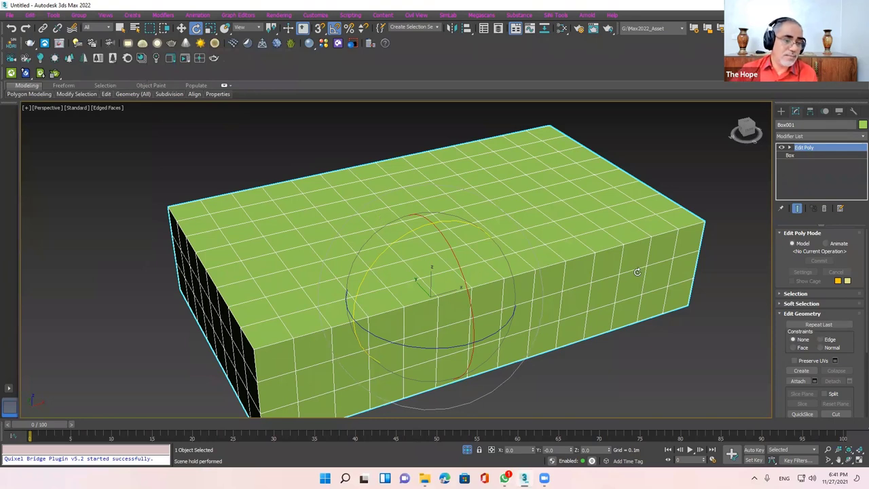
{"action": "left_click_drag", "start_coordinate": [636, 271], "coordinate": [797, 158]}
{"action": "left_click", "coordinate": [791, 148]}
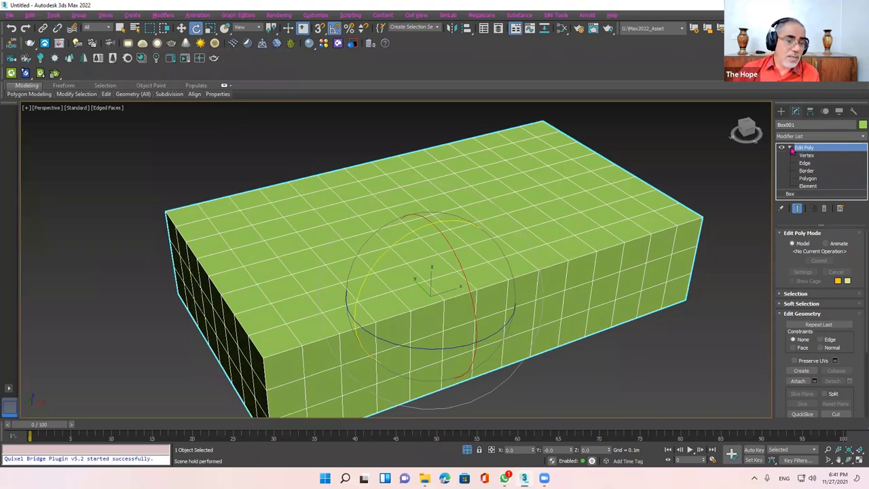
{"action": "left_click", "coordinate": [808, 178]}
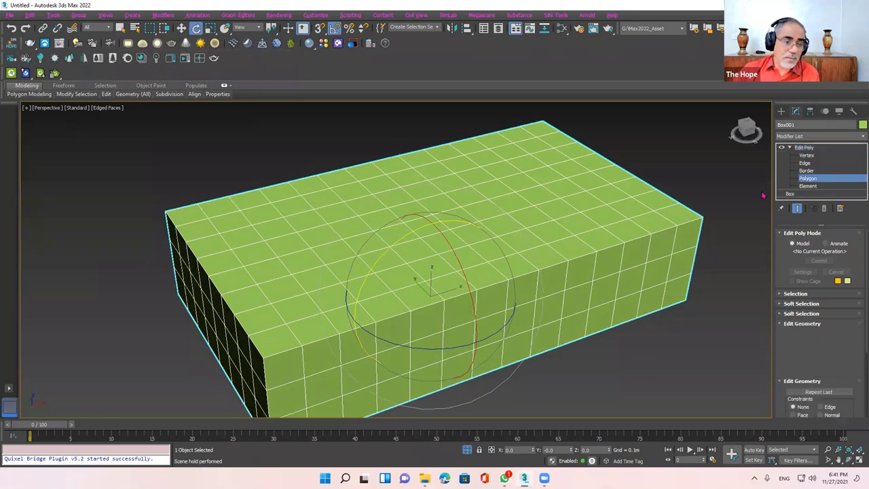
{"action": "left_click", "coordinate": [670, 208]}
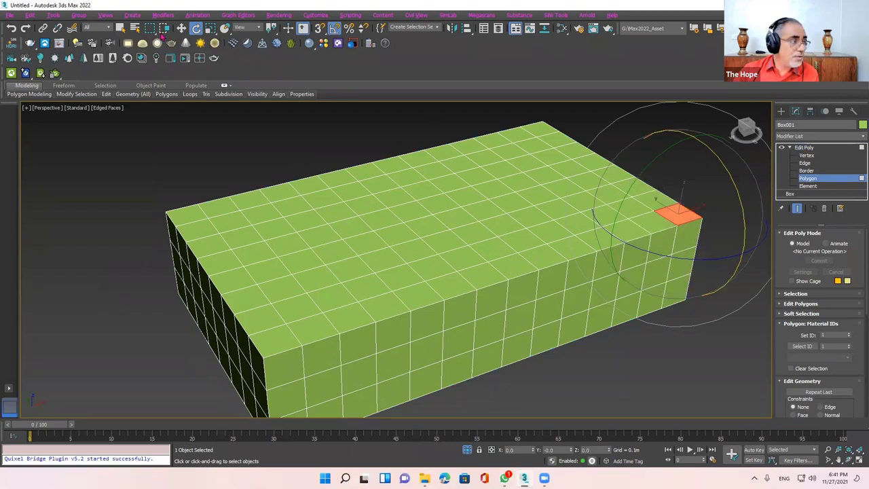
{"action": "left_click", "coordinate": [121, 28]}
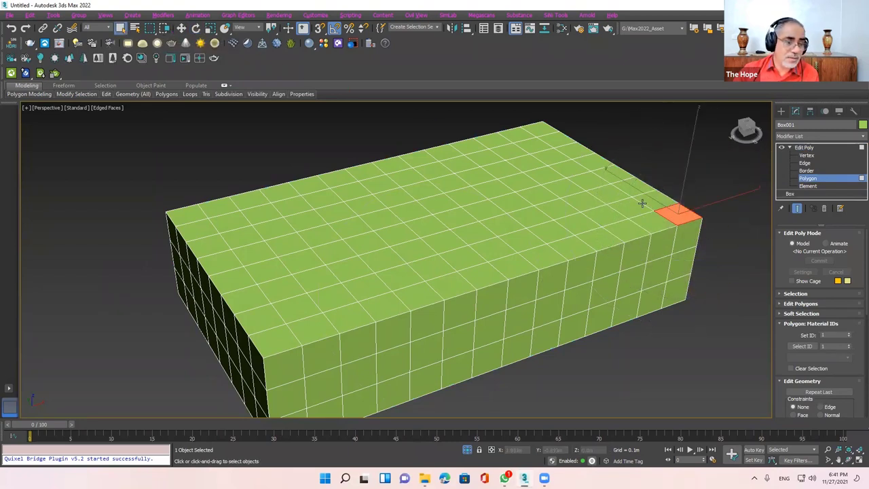
{"action": "left_click_drag", "start_coordinate": [656, 203], "coordinate": [665, 211]}
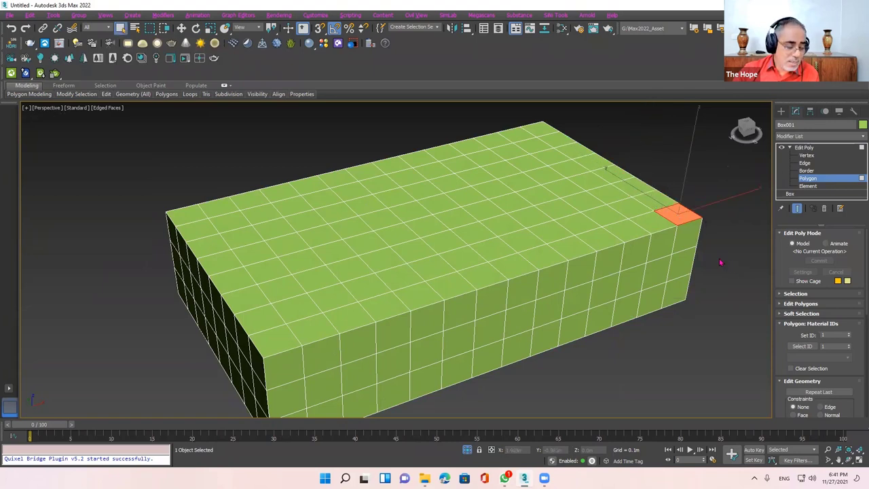
Point-to-point select a two-row polygon band along the top's right, back and left edges
{"action": "left_click", "coordinate": [653, 201]}
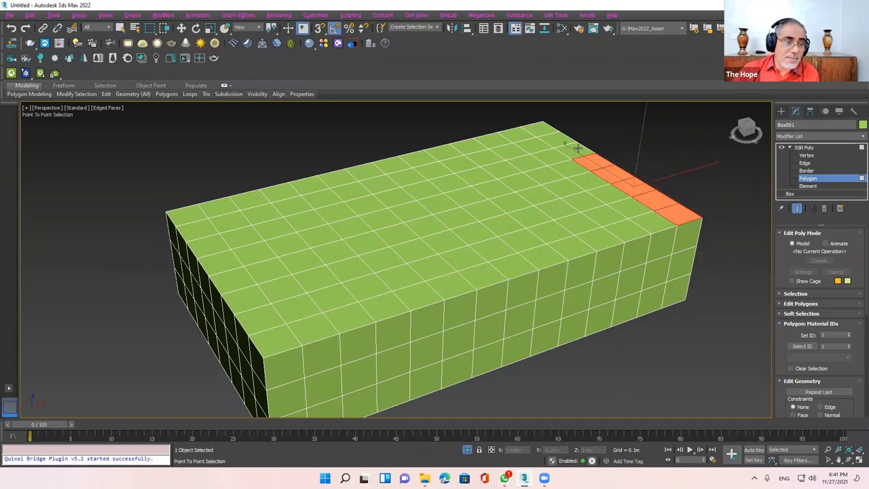
{"action": "left_click", "coordinate": [541, 129]}
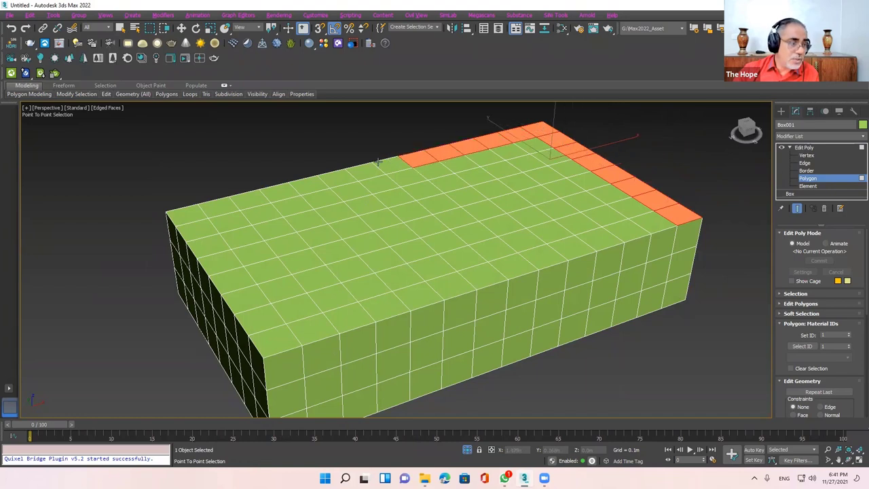
{"action": "left_click", "coordinate": [180, 212]}
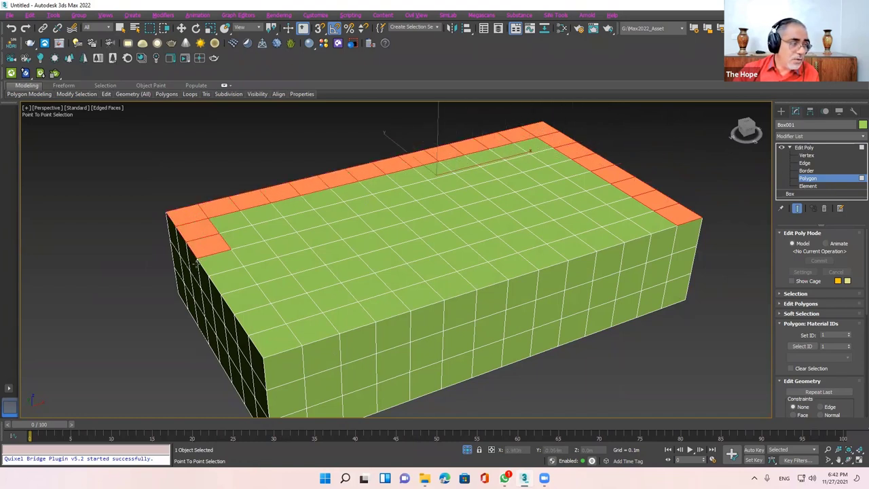
{"action": "left_click", "coordinate": [272, 347]}
{"action": "right_click", "coordinate": [516, 372]}
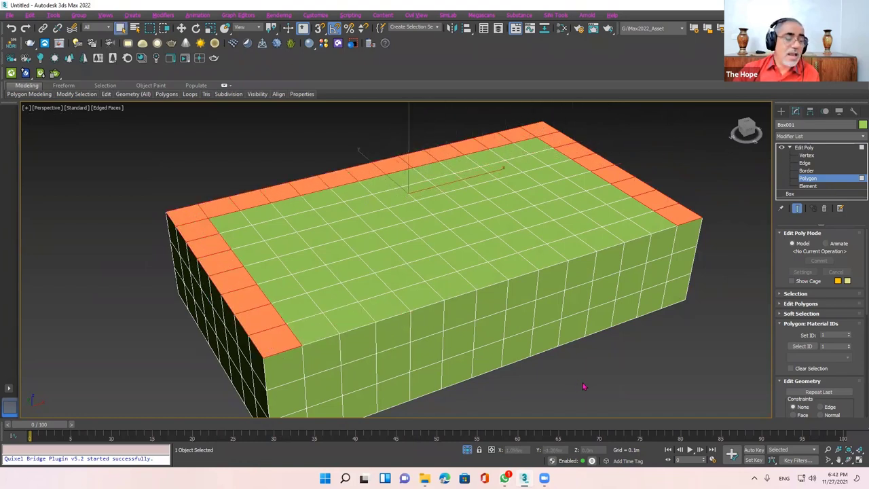
{"action": "left_click", "coordinate": [312, 329], "text": "ctrl+shift"}
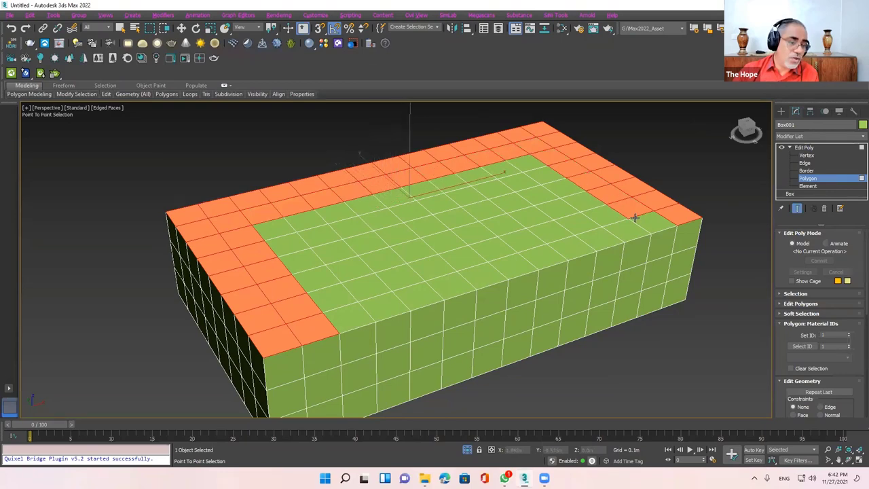
{"action": "right_click", "coordinate": [686, 322]}
Extrude the selected border polygons 0.1m three times into back and arm walls, then exit Polygon level
{"action": "mouse_move", "coordinate": [646, 322]}
{"action": "middle_mouse_down", "text": "alt"}
{"action": "mouse_move", "coordinate": [693, 331]}
{"action": "mouse_move", "coordinate": [591, 206]}
{"action": "middle_mouse_up", "text": "alt"}
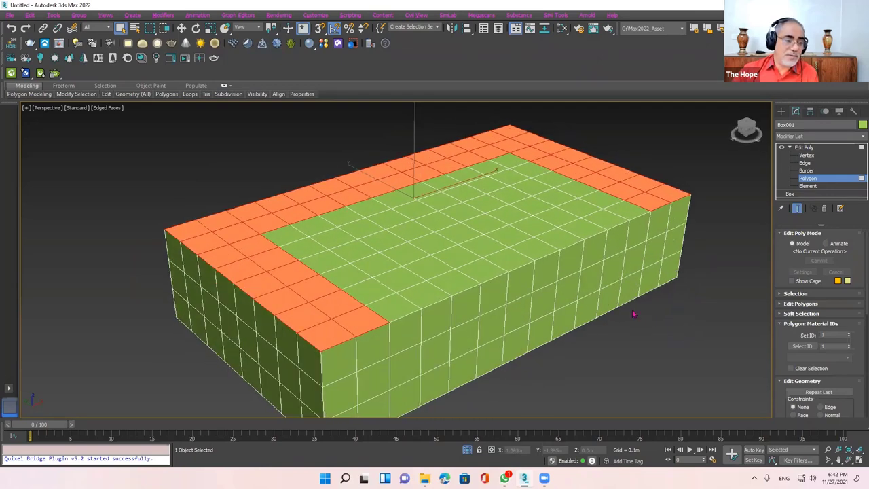
{"action": "right_click", "coordinate": [591, 191]}
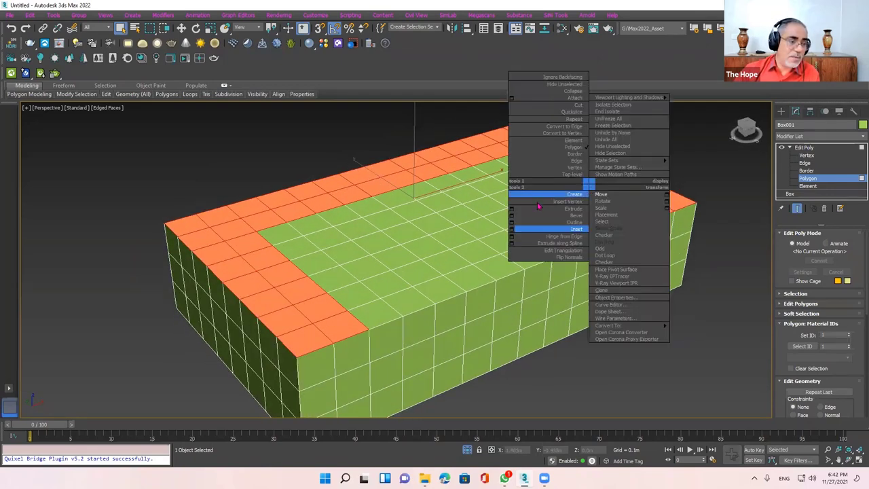
{"action": "left_click", "coordinate": [512, 229]}
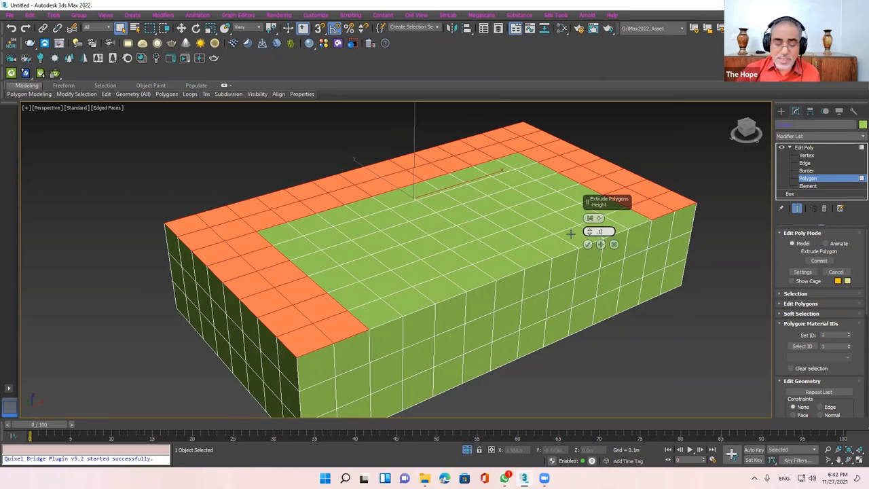
{"action": "key", "text": "Return"}
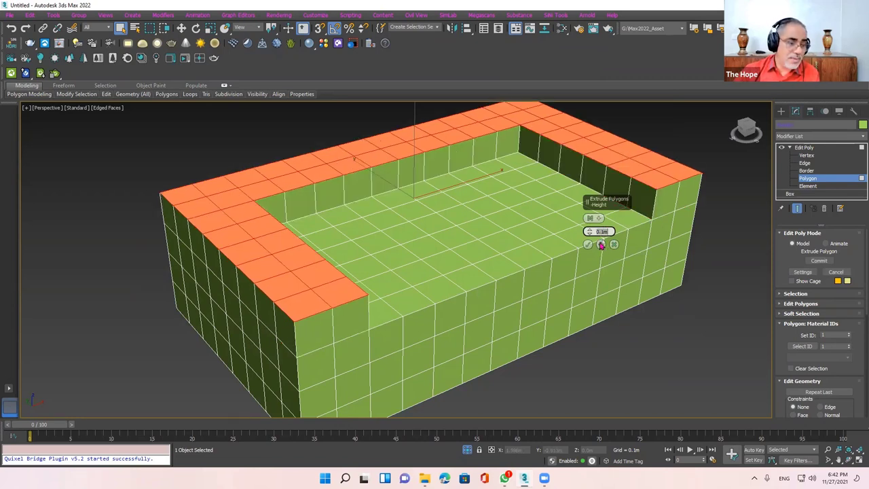
{"action": "left_click", "coordinate": [601, 245]}
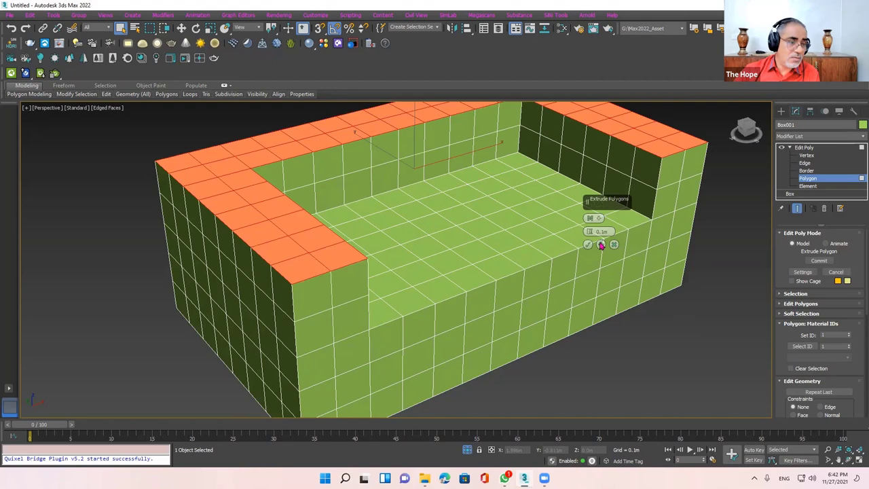
{"action": "left_click", "coordinate": [601, 245]}
{"action": "mouse_move", "coordinate": [510, 345]}
{"action": "middle_mouse_down"}
{"action": "mouse_move", "coordinate": [468, 330]}
{"action": "mouse_move", "coordinate": [503, 342]}
{"action": "mouse_move", "coordinate": [588, 245]}
{"action": "mouse_move", "coordinate": [533, 248]}
{"action": "mouse_move", "coordinate": [501, 227]}
{"action": "mouse_move", "coordinate": [489, 258]}
{"action": "mouse_move", "coordinate": [475, 203]}
{"action": "mouse_move", "coordinate": [469, 231]}
{"action": "middle_mouse_up"}
{"action": "left_click", "coordinate": [819, 260]}
{"action": "left_click", "coordinate": [833, 180]}
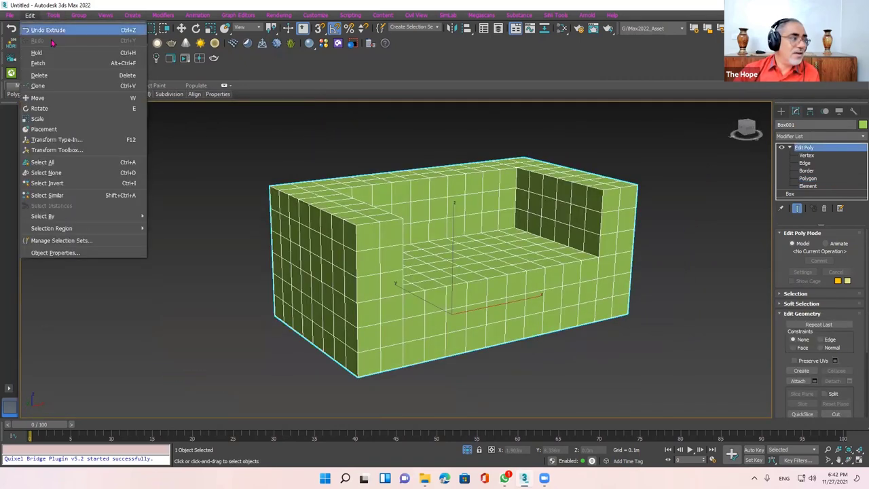
Store an Edit > Hold of the sofa shape and orbit and zoom around it to inspect
{"action": "left_click", "coordinate": [30, 15]}
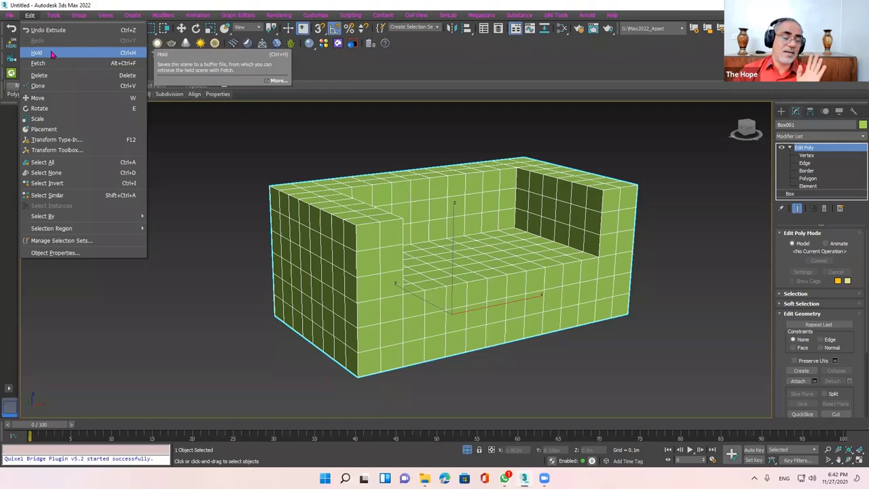
{"action": "left_click", "coordinate": [53, 54]}
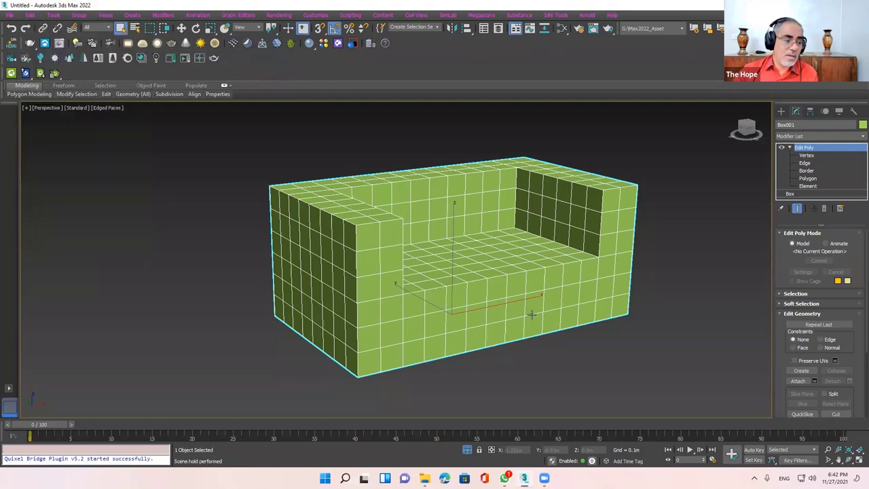
{"action": "middle_click_drag", "start_coordinate": [505, 314], "coordinate": [654, 281], "text": "alt"}
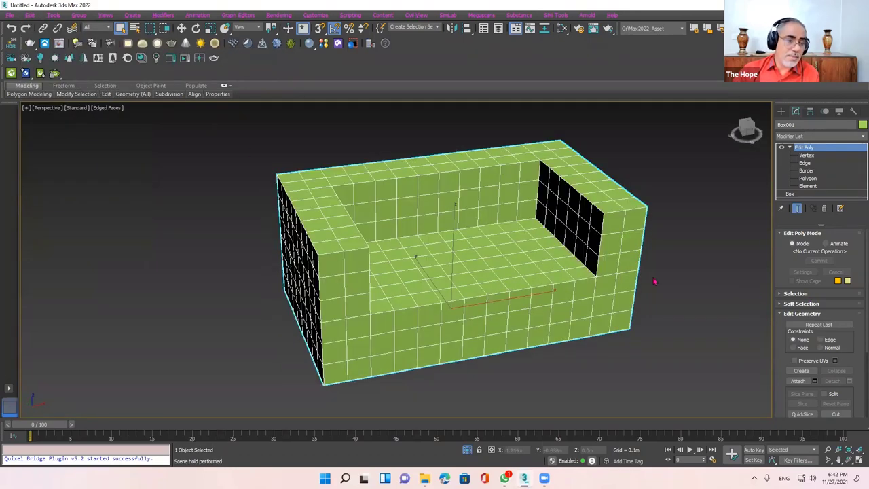
{"action": "middle_click_drag", "start_coordinate": [598, 275], "coordinate": [594, 275], "text": "alt"}
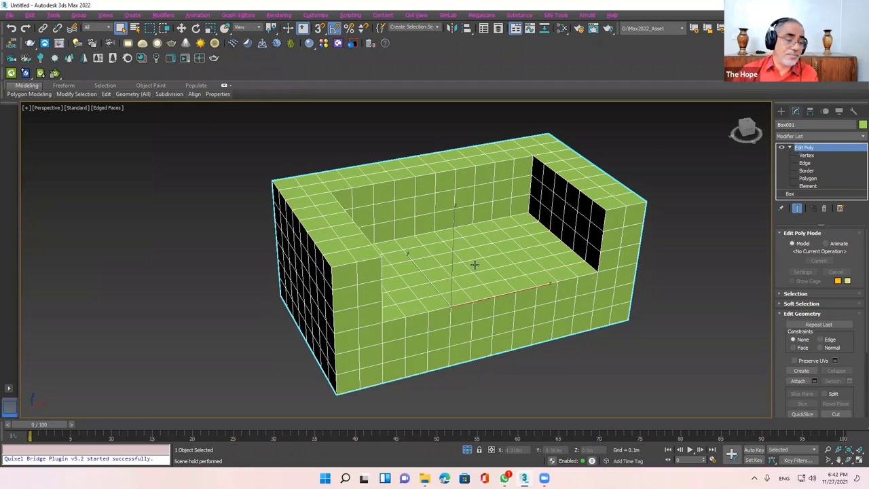
{"action": "scroll", "coordinate": [479, 270], "scroll_direction": "up", "scroll_amount": 3}
{"action": "scroll", "coordinate": [489, 275], "scroll_direction": "up", "scroll_amount": 1}
{"action": "scroll", "coordinate": [516, 271], "scroll_direction": "up", "scroll_amount": 1}
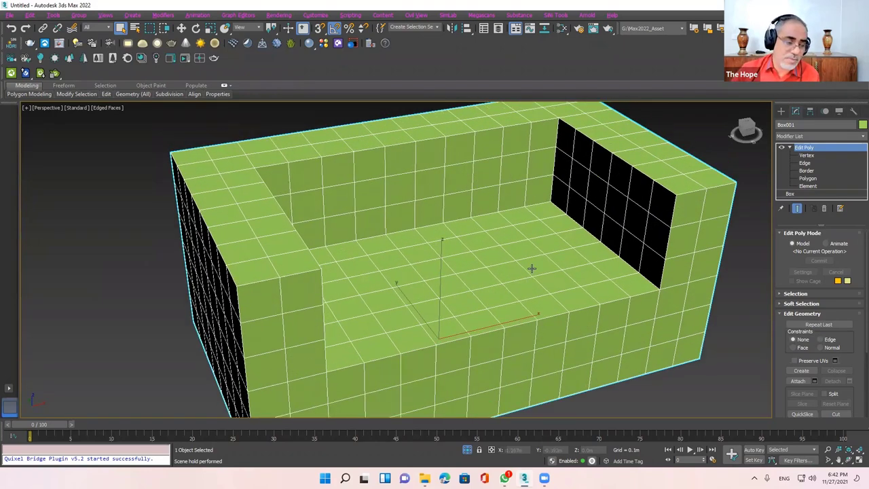
{"action": "scroll", "coordinate": [543, 257], "scroll_direction": "up", "scroll_amount": 2}
{"action": "mouse_move", "coordinate": [552, 245]}
{"action": "middle_mouse_down", "text": "alt"}
{"action": "mouse_move", "coordinate": [515, 267]}
{"action": "mouse_move", "coordinate": [518, 254]}
{"action": "mouse_move", "coordinate": [695, 197]}
{"action": "mouse_move", "coordinate": [565, 310]}
{"action": "mouse_move", "coordinate": [578, 254]}
{"action": "mouse_move", "coordinate": [440, 241]}
{"action": "mouse_move", "coordinate": [468, 218]}
{"action": "middle_mouse_up", "text": "alt"}
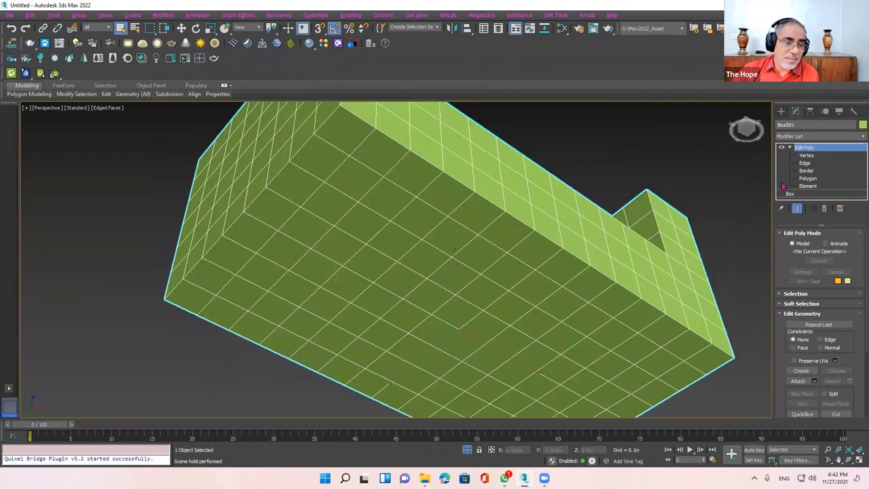
With By Angle 45 enabled, select the 112-polygon flat face and delete it
{"action": "key", "text": "4"}
{"action": "left_click", "coordinate": [476, 255]}
{"action": "left_click", "coordinate": [460, 238], "text": "ctrl"}
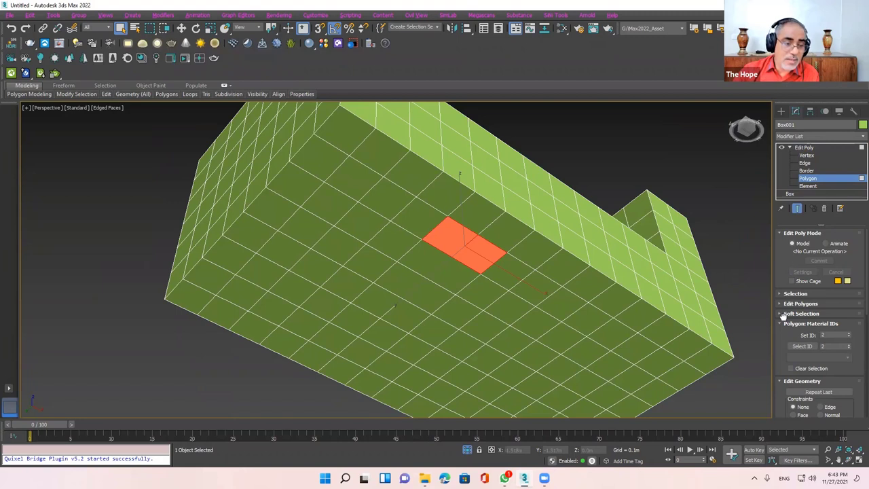
{"action": "left_click", "coordinate": [794, 293]}
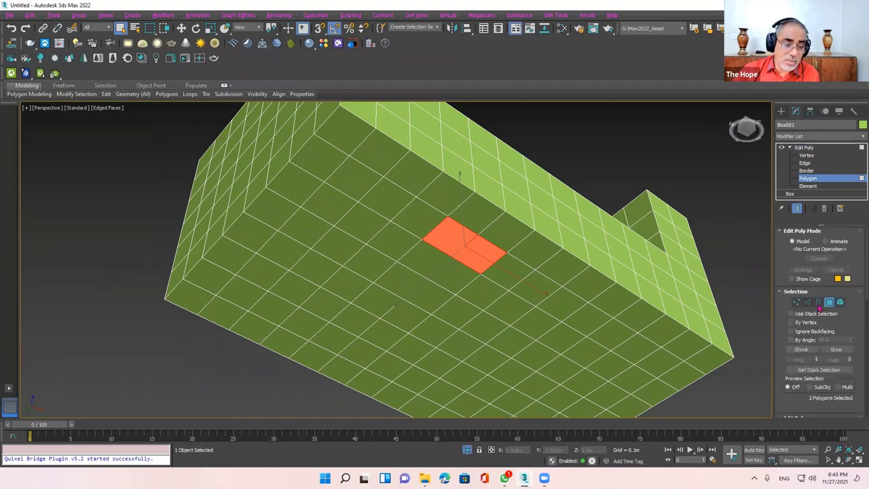
{"action": "left_click", "coordinate": [801, 342]}
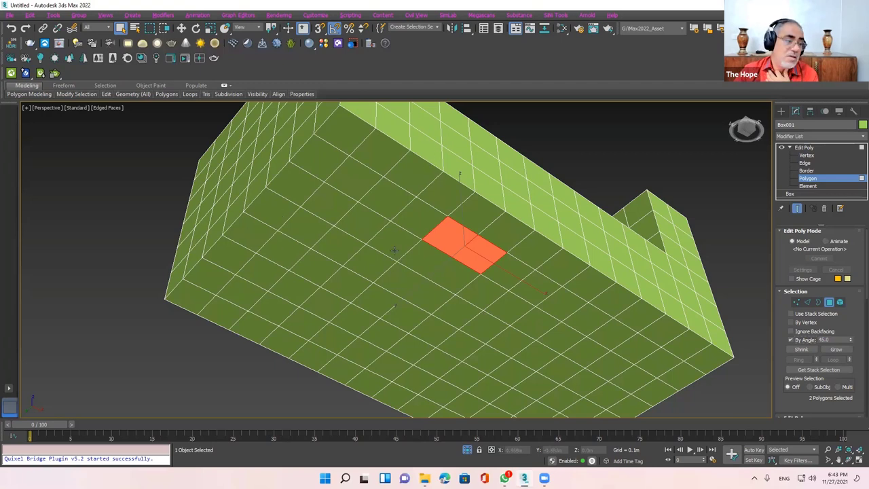
{"action": "left_click", "coordinate": [395, 250]}
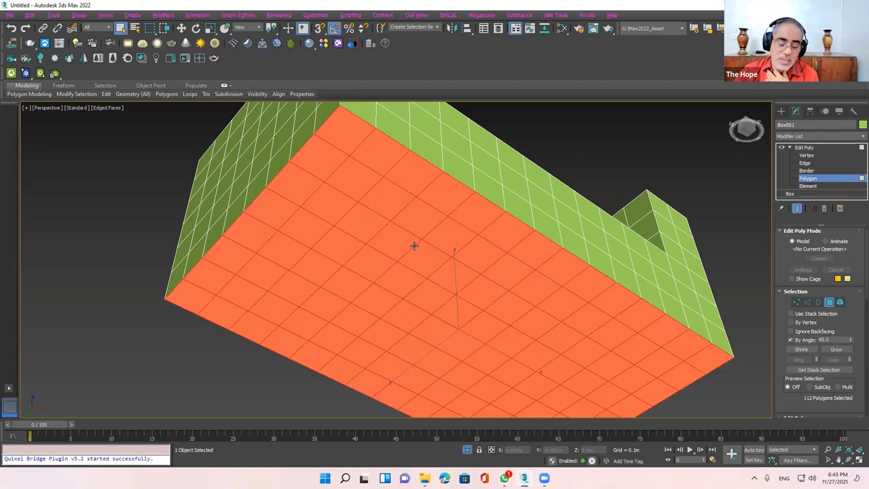
{"action": "key", "text": "Delete"}
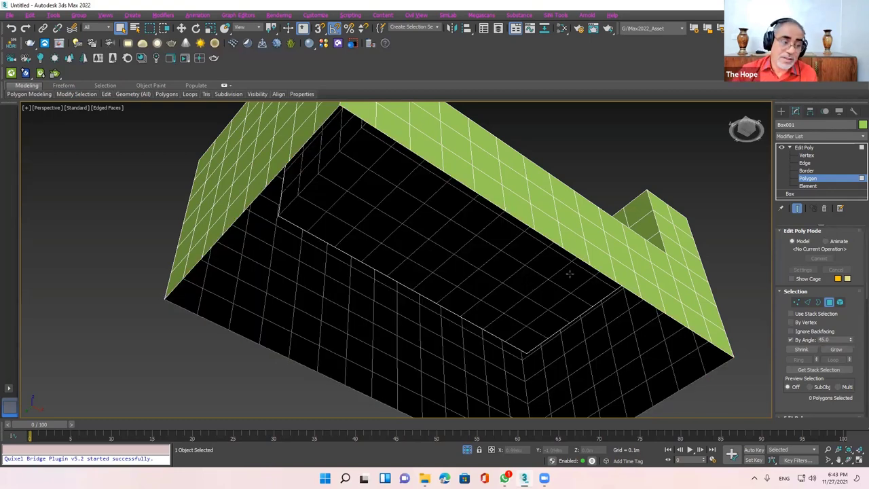
{"action": "mouse_move", "coordinate": [569, 274]}
{"action": "middle_mouse_down", "text": "alt"}
{"action": "mouse_move", "coordinate": [529, 328]}
{"action": "mouse_move", "coordinate": [536, 333]}
{"action": "middle_mouse_up", "text": "alt"}
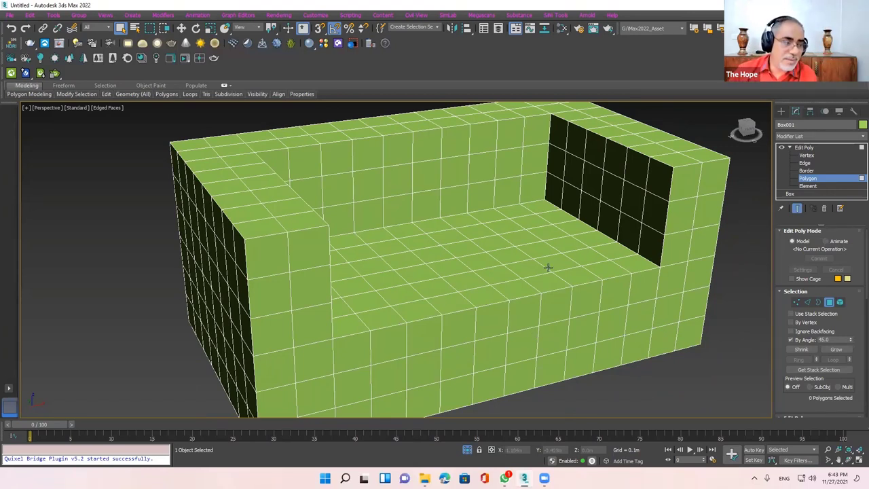
At Vertex level, select one seat vertex and apply a first Checker selection from the quad menu
{"action": "left_click", "coordinate": [810, 156]}
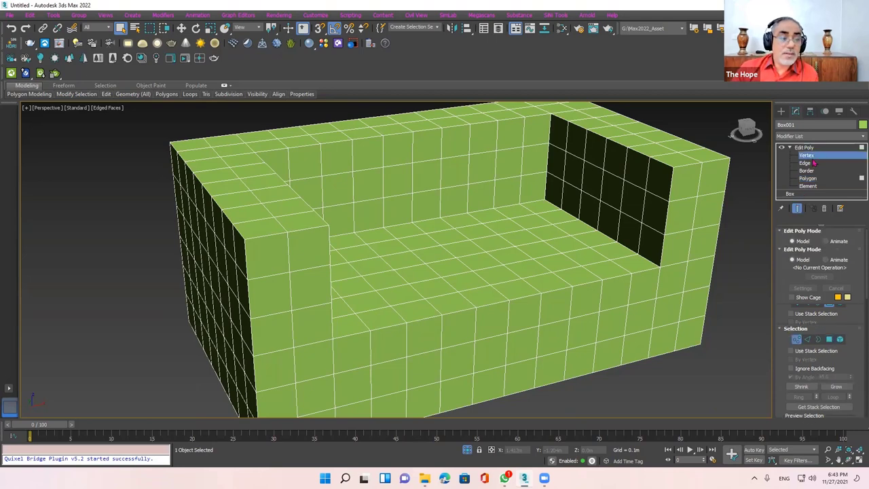
{"action": "mouse_move", "coordinate": [638, 263]}
{"action": "middle_mouse_down", "text": "alt"}
{"action": "mouse_move", "coordinate": [523, 281]}
{"action": "mouse_move", "coordinate": [491, 277]}
{"action": "mouse_move", "coordinate": [471, 264]}
{"action": "middle_mouse_up", "text": "alt"}
{"action": "scroll", "coordinate": [471, 264], "scroll_direction": "up", "scroll_amount": 3}
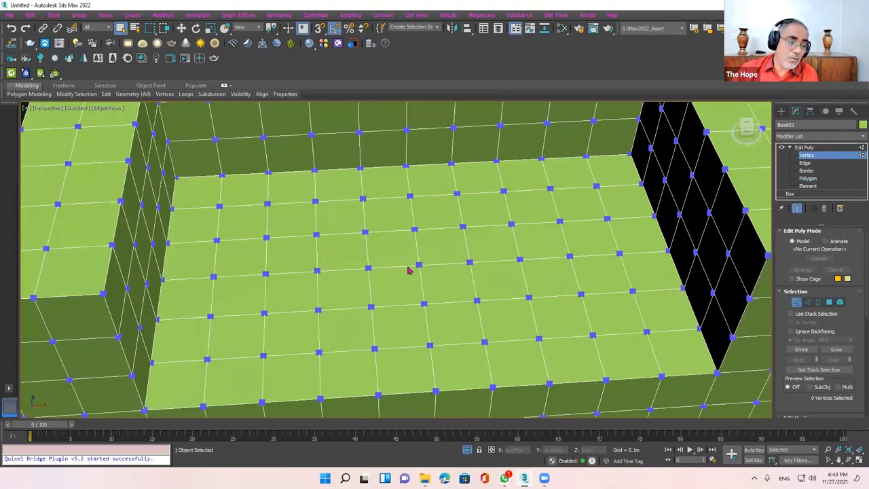
{"action": "left_click", "coordinate": [469, 261]}
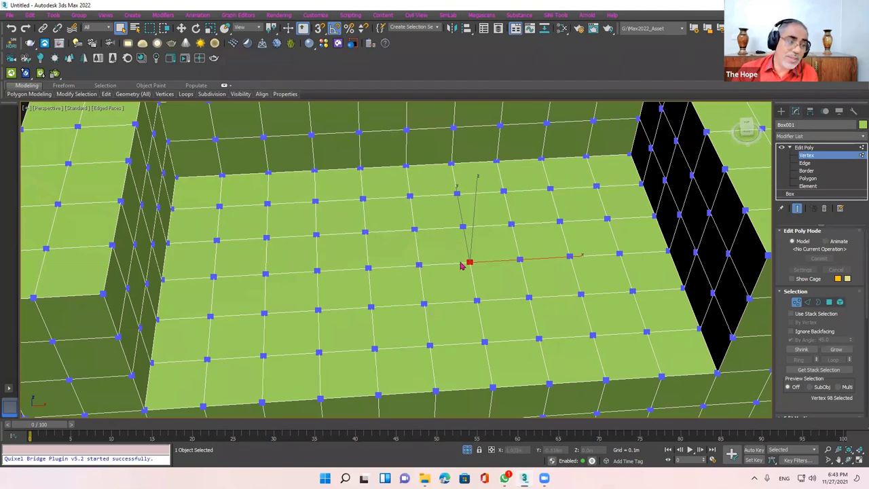
{"action": "middle_click_drag", "start_coordinate": [469, 261], "coordinate": [538, 187], "text": "alt"}
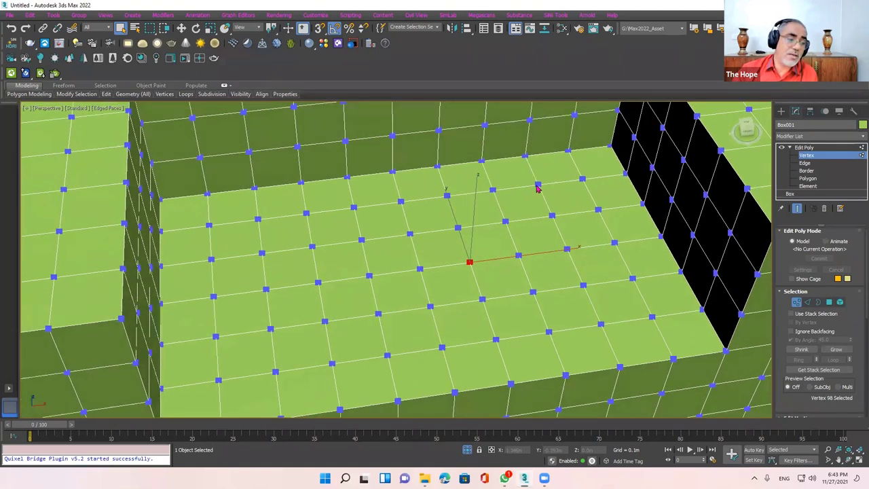
{"action": "right_click", "coordinate": [537, 184]}
{"action": "left_click", "coordinate": [549, 235]}
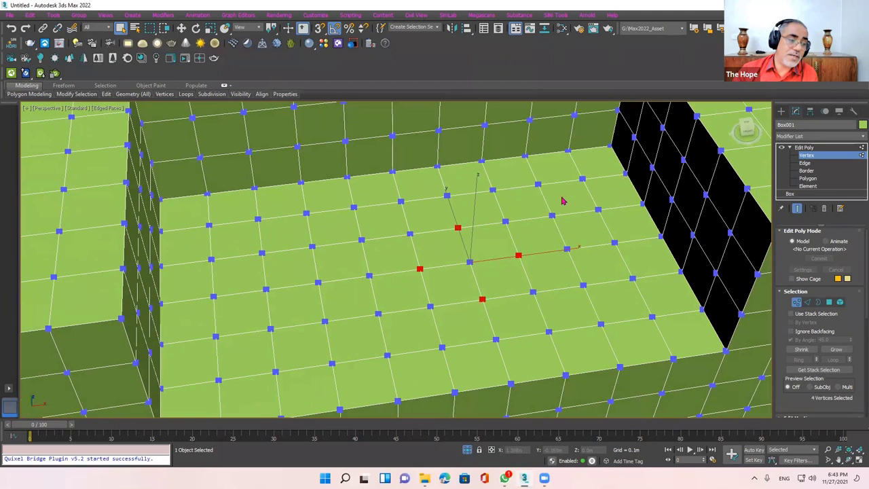
Repeat Checker to grow the alternating vertex selection through 9, 16 and 25 to 49 vertices
{"action": "right_click", "coordinate": [562, 201]}
{"action": "left_click", "coordinate": [574, 233]}
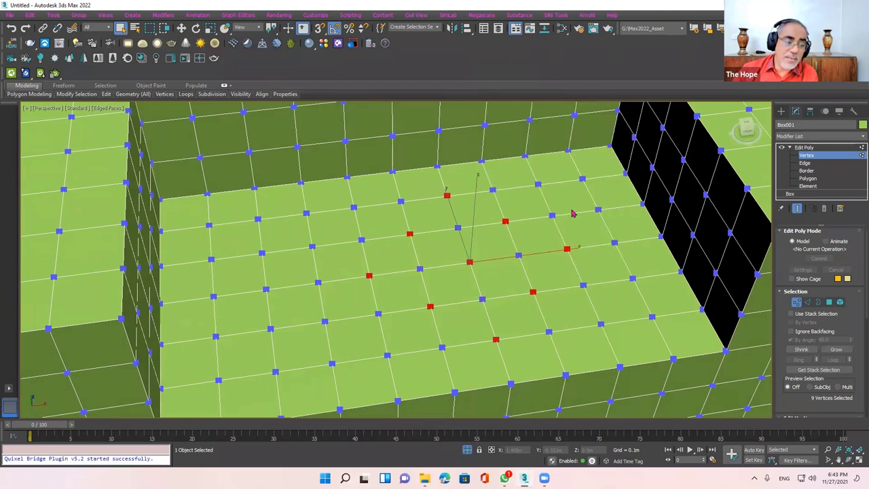
{"action": "right_click", "coordinate": [572, 213]}
{"action": "left_click", "coordinate": [563, 231]}
{"action": "key", "text": "w"}
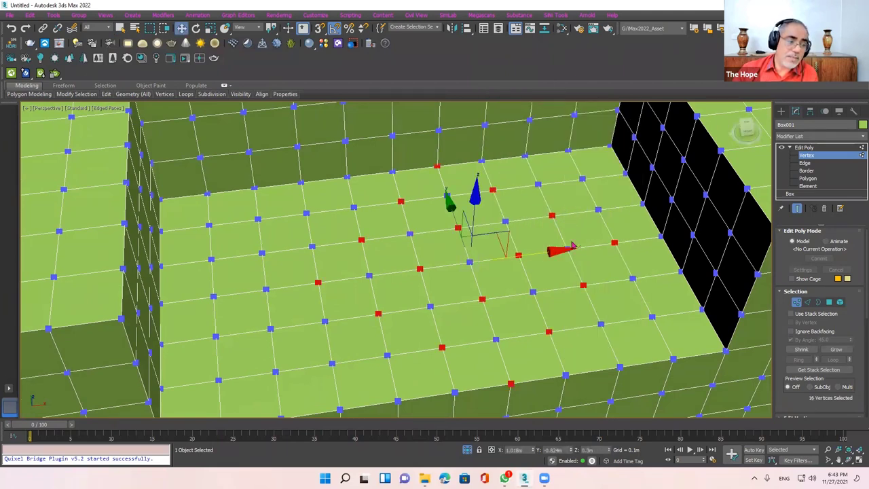
{"action": "right_click", "coordinate": [564, 191]}
{"action": "left_click", "coordinate": [581, 238]}
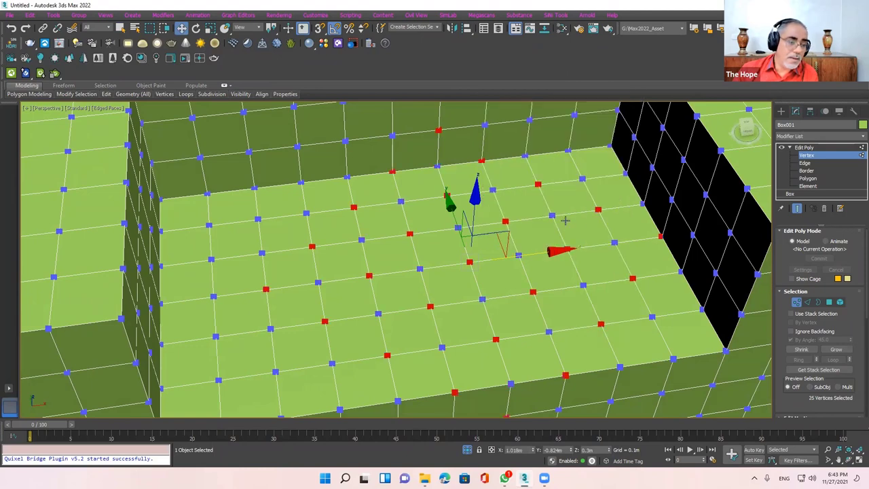
{"action": "right_click", "coordinate": [550, 196]}
{"action": "left_click", "coordinate": [580, 238]}
Keep applying Checker to extend the selection through 63, 78 and 111 to 129 vertices
{"action": "right_click", "coordinate": [547, 195]}
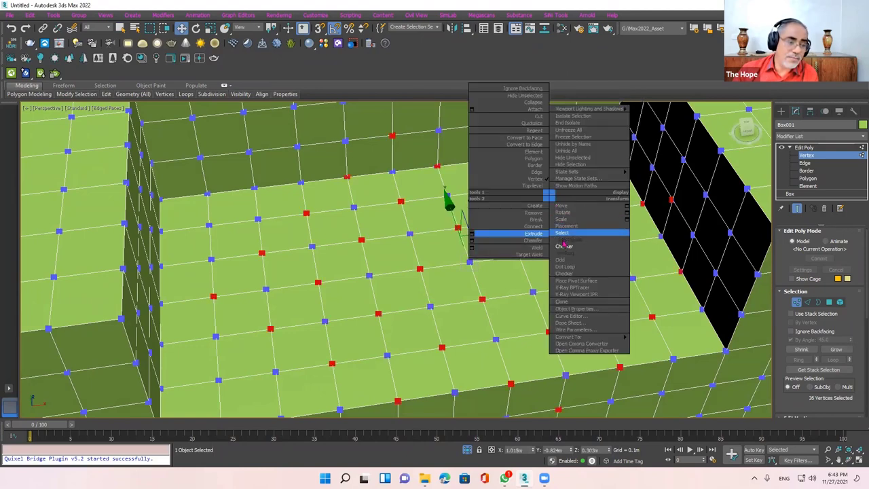
{"action": "left_click", "coordinate": [552, 230]}
{"action": "right_click", "coordinate": [547, 212]}
{"action": "left_click", "coordinate": [584, 257]}
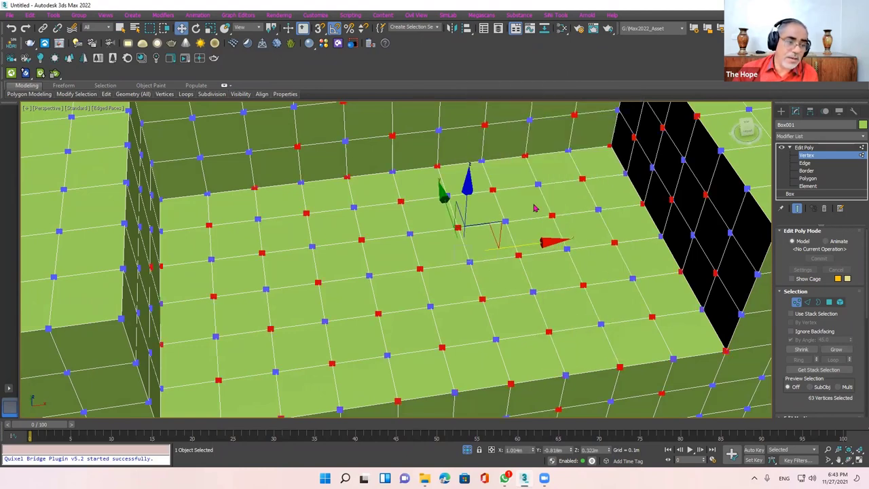
{"action": "right_click", "coordinate": [538, 214]}
{"action": "left_click", "coordinate": [555, 259]}
{"action": "right_click", "coordinate": [523, 188]}
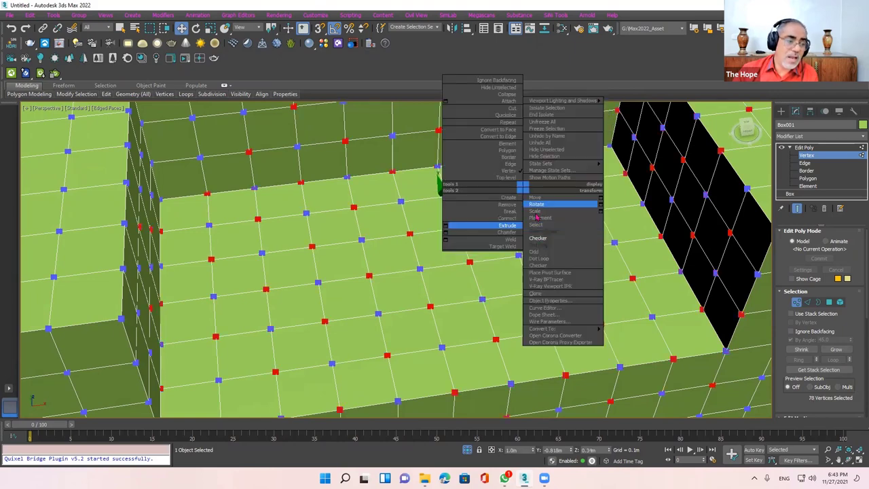
{"action": "left_click", "coordinate": [538, 239]}
{"action": "right_click", "coordinate": [537, 194]}
{"action": "left_click", "coordinate": [543, 240]}
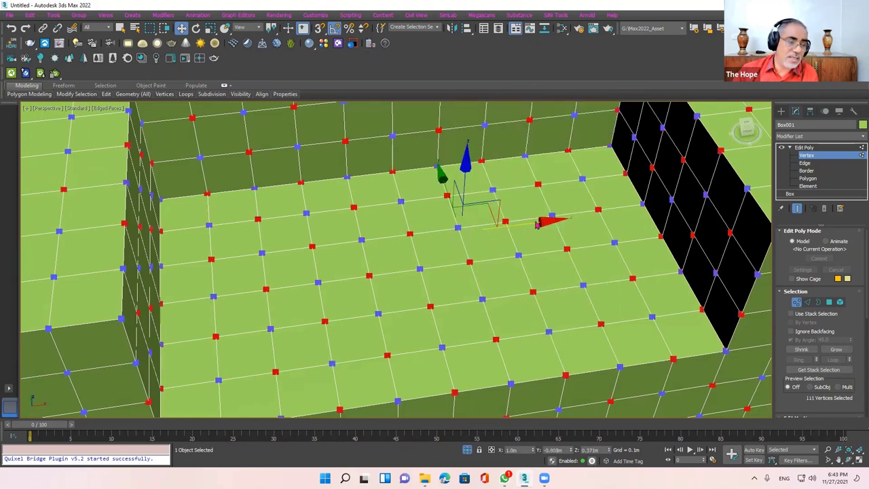
{"action": "right_click", "coordinate": [531, 207]}
{"action": "left_click", "coordinate": [546, 257]}
Orbit around the mesh and grow the checker selection to 145, then 161 vertices
{"action": "scroll", "coordinate": [428, 257], "scroll_direction": "down", "scroll_amount": 3}
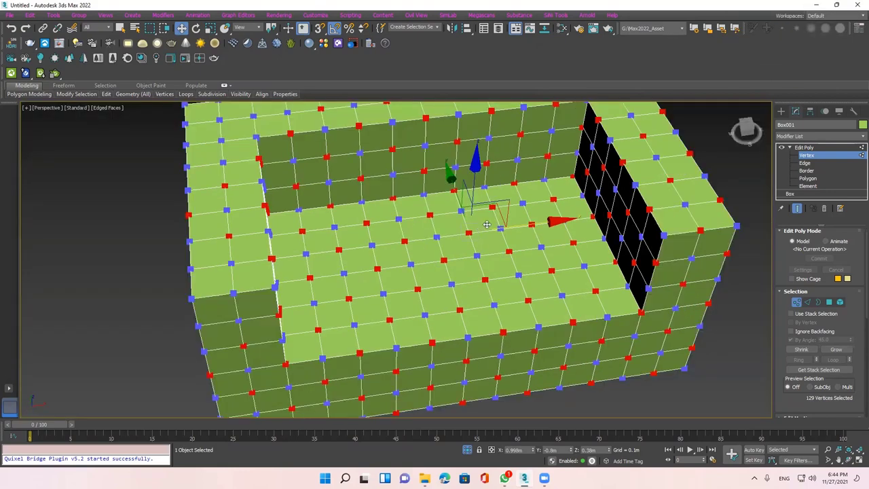
{"action": "scroll", "coordinate": [428, 257], "scroll_direction": "down", "scroll_amount": 3}
{"action": "middle_click_drag", "start_coordinate": [428, 257], "coordinate": [535, 223], "text": "alt"}
{"action": "right_click", "coordinate": [535, 223]}
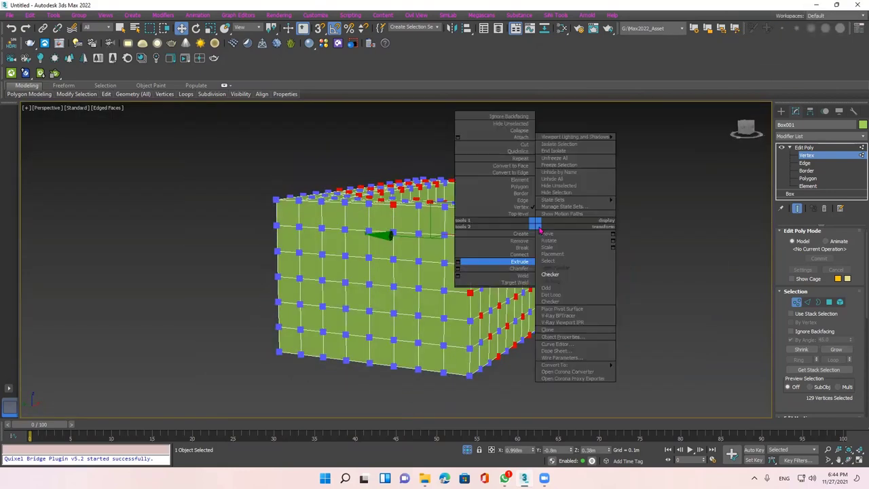
{"action": "left_click", "coordinate": [547, 274]}
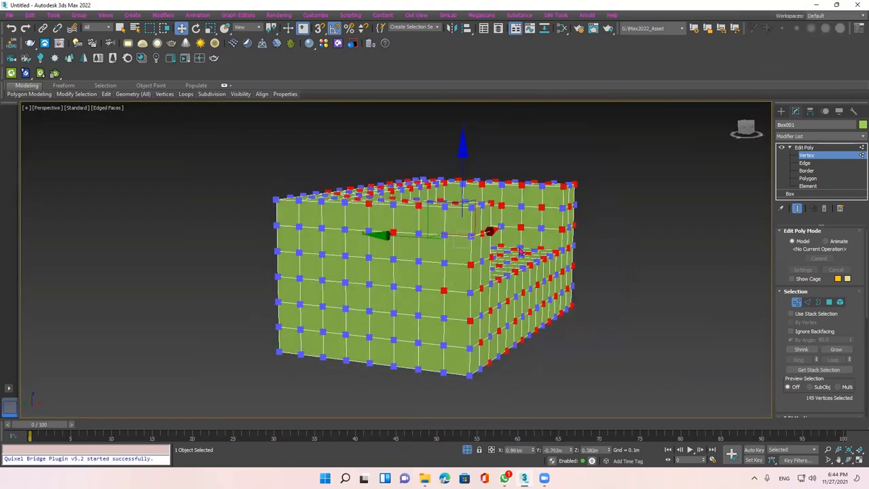
{"action": "scroll", "coordinate": [520, 250], "scroll_direction": "up", "scroll_amount": 3}
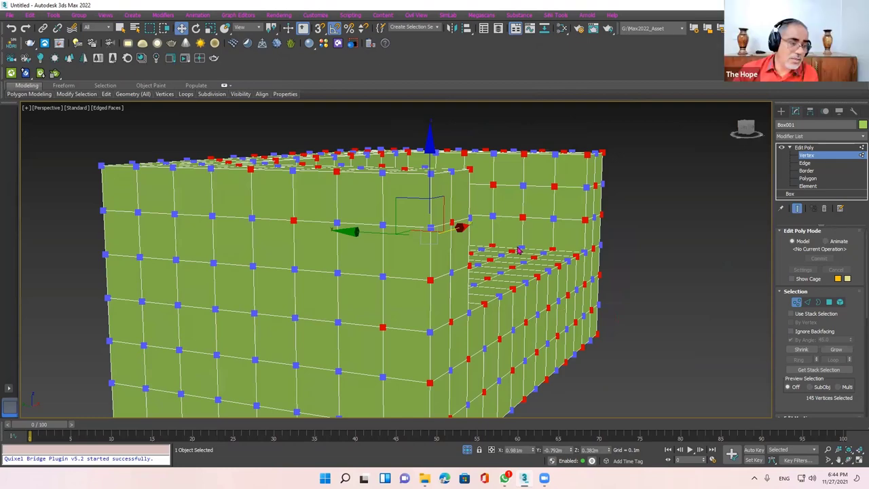
{"action": "middle_click_drag", "start_coordinate": [520, 250], "coordinate": [468, 292], "text": "alt"}
{"action": "scroll", "coordinate": [345, 209], "scroll_direction": "up", "scroll_amount": 2}
{"action": "scroll", "coordinate": [345, 208], "scroll_direction": "down", "scroll_amount": 2}
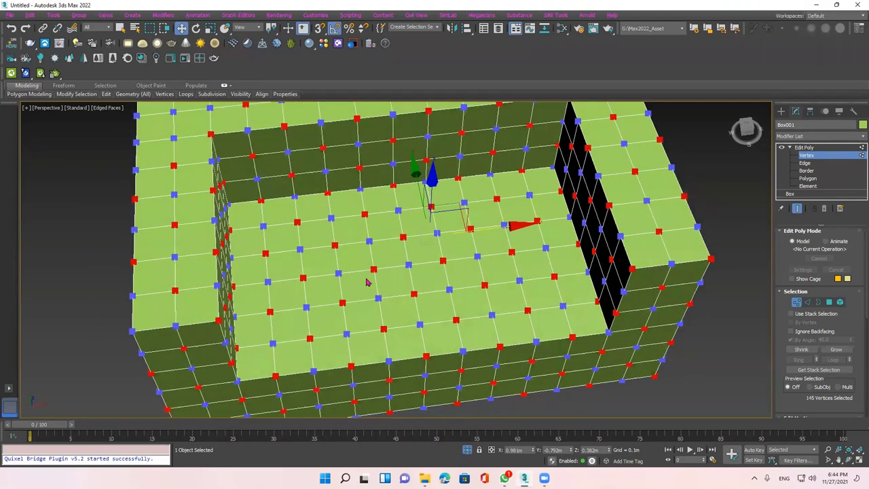
{"action": "scroll", "coordinate": [381, 270], "scroll_direction": "up", "scroll_amount": 5}
{"action": "scroll", "coordinate": [407, 264], "scroll_direction": "down", "scroll_amount": 1}
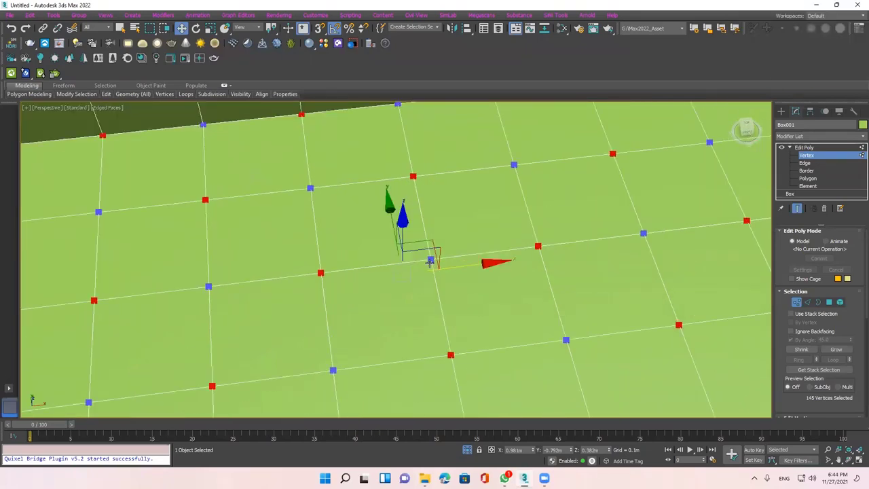
{"action": "scroll", "coordinate": [431, 252], "scroll_direction": "down", "scroll_amount": 2}
{"action": "scroll", "coordinate": [444, 244], "scroll_direction": "down", "scroll_amount": 2}
{"action": "scroll", "coordinate": [512, 210], "scroll_direction": "down", "scroll_amount": 2}
{"action": "middle_click_drag", "start_coordinate": [532, 228], "coordinate": [535, 193], "text": "alt"}
{"action": "right_click", "coordinate": [535, 193]}
{"action": "left_click", "coordinate": [547, 250]}
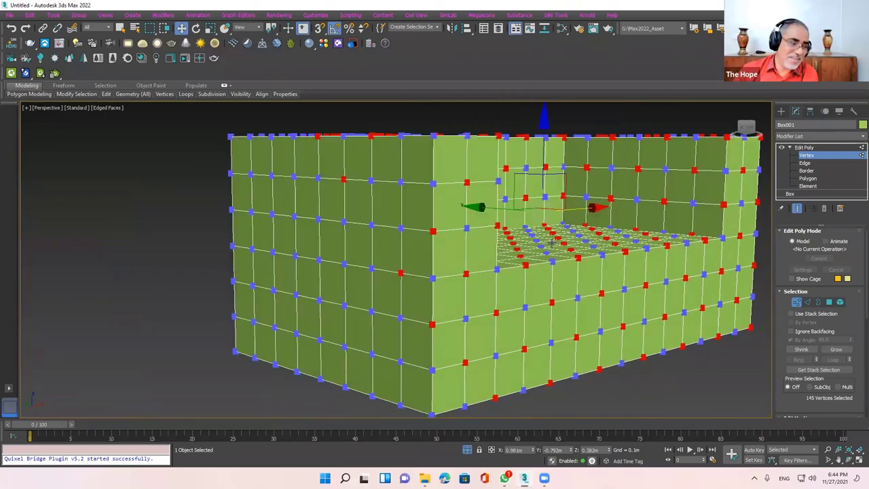
Apply Checker a few more times to spread the pattern across the mesh, reaching 197 vertices
{"action": "right_click", "coordinate": [580, 176]}
{"action": "left_click", "coordinate": [596, 227]}
{"action": "right_click", "coordinate": [588, 175]}
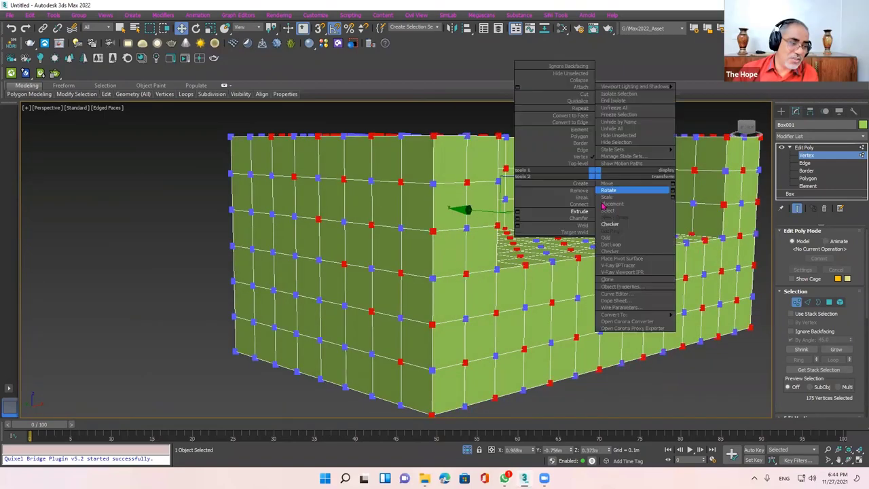
{"action": "left_click", "coordinate": [603, 221]}
{"action": "right_click", "coordinate": [586, 176]}
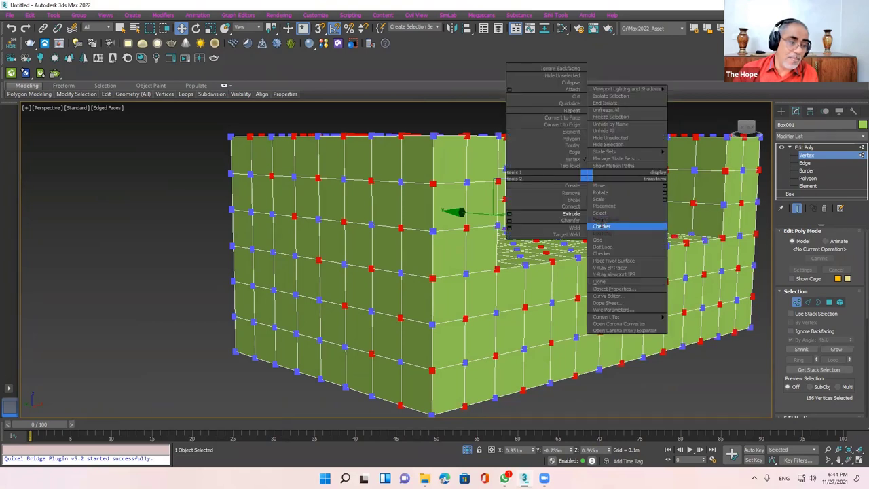
{"action": "left_click", "coordinate": [602, 220]}
{"action": "right_click", "coordinate": [587, 177]}
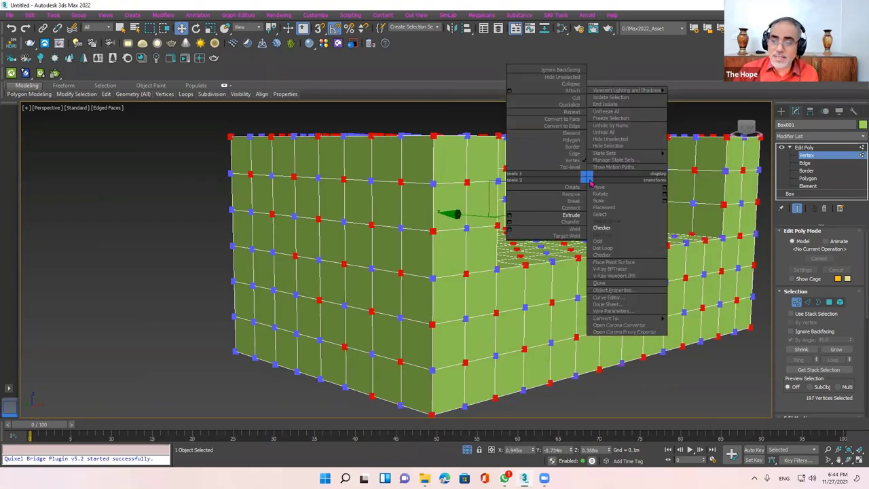
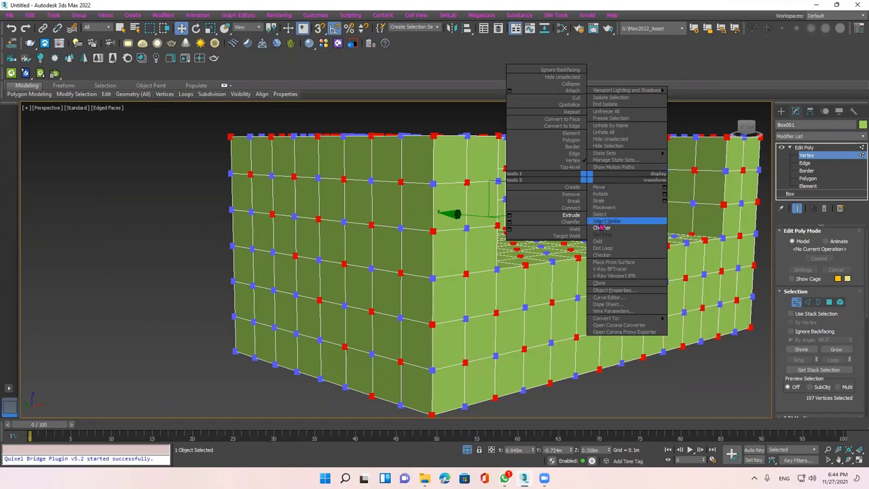
Apply Checker selection repeatedly until 217 vertices across the box room are selected
{"action": "left_click", "coordinate": [600, 221]}
{"action": "right_click", "coordinate": [590, 182]}
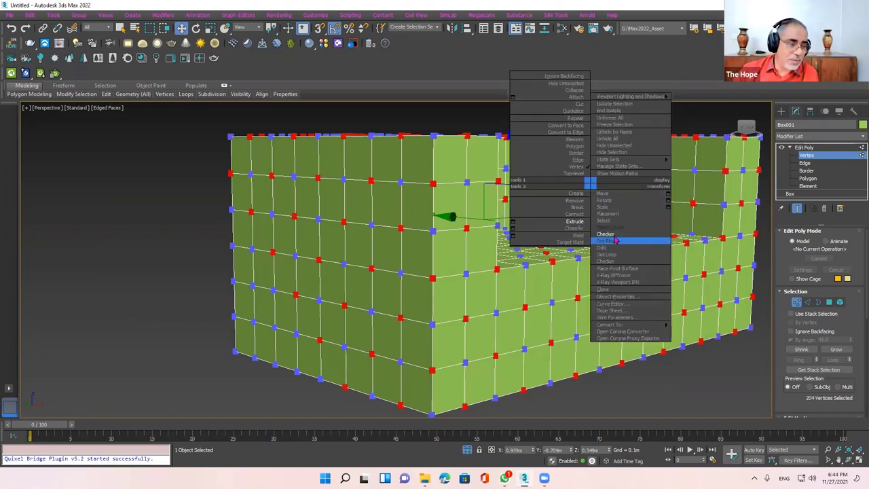
{"action": "left_click", "coordinate": [614, 231]}
{"action": "right_click", "coordinate": [614, 235]}
{"action": "left_click", "coordinate": [613, 233]}
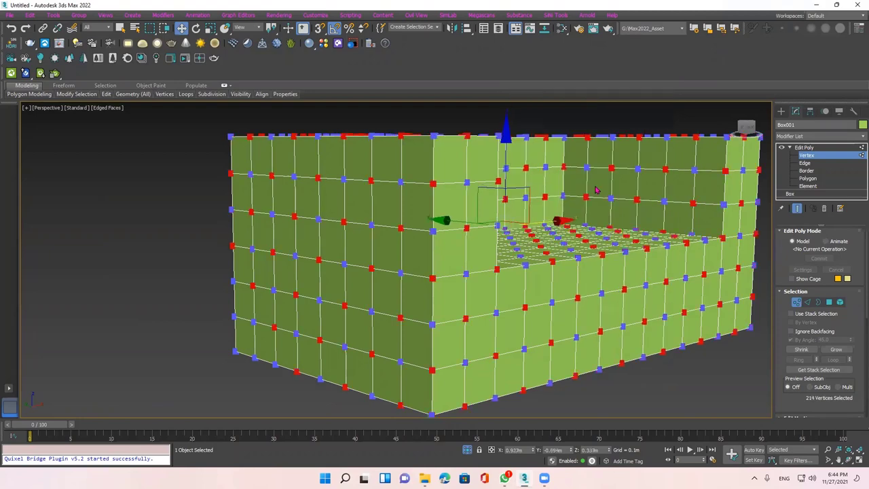
{"action": "right_click", "coordinate": [613, 233]}
{"action": "left_click", "coordinate": [614, 231]}
{"action": "right_click", "coordinate": [611, 214]}
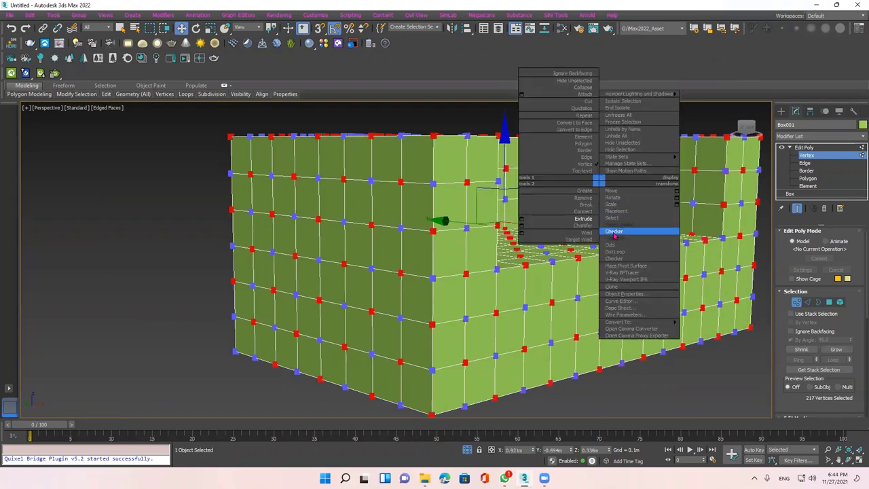
{"action": "left_click", "coordinate": [614, 232]}
{"action": "right_click", "coordinate": [598, 178]}
{"action": "left_click", "coordinate": [589, 198]}
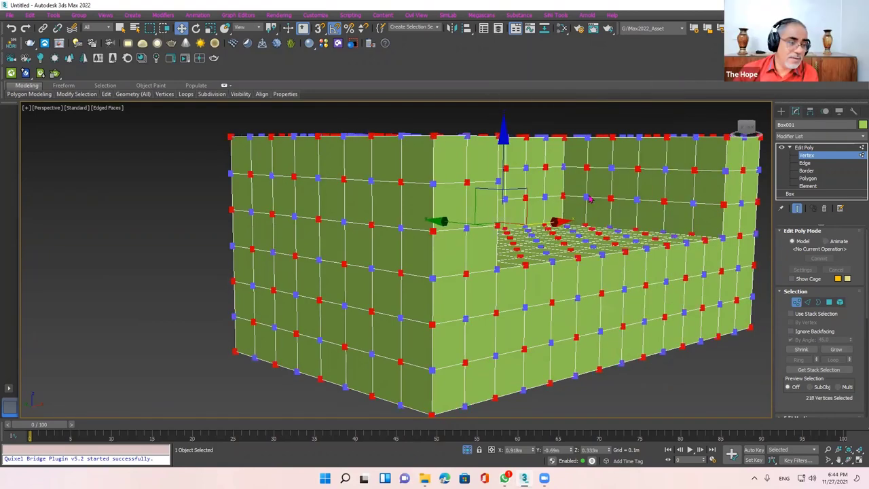
{"action": "right_click", "coordinate": [590, 198]}
{"action": "left_click", "coordinate": [597, 216]}
Orbit and zoom to view the box room from above
{"action": "mouse_move", "coordinate": [600, 209]}
{"action": "middle_mouse_down", "text": "alt"}
{"action": "mouse_move", "coordinate": [538, 236]}
{"action": "mouse_move", "coordinate": [533, 313]}
{"action": "mouse_move", "coordinate": [557, 223]}
{"action": "mouse_move", "coordinate": [506, 264]}
{"action": "mouse_move", "coordinate": [526, 249]}
{"action": "mouse_move", "coordinate": [479, 254]}
{"action": "mouse_move", "coordinate": [463, 268]}
{"action": "mouse_move", "coordinate": [459, 251]}
{"action": "middle_mouse_up", "text": "alt"}
{"action": "scroll", "coordinate": [525, 251], "scroll_direction": "up", "scroll_amount": 2}
{"action": "scroll", "coordinate": [528, 252], "scroll_direction": "up", "scroll_amount": 3}
{"action": "scroll", "coordinate": [463, 269], "scroll_direction": "down", "scroll_amount": 5}
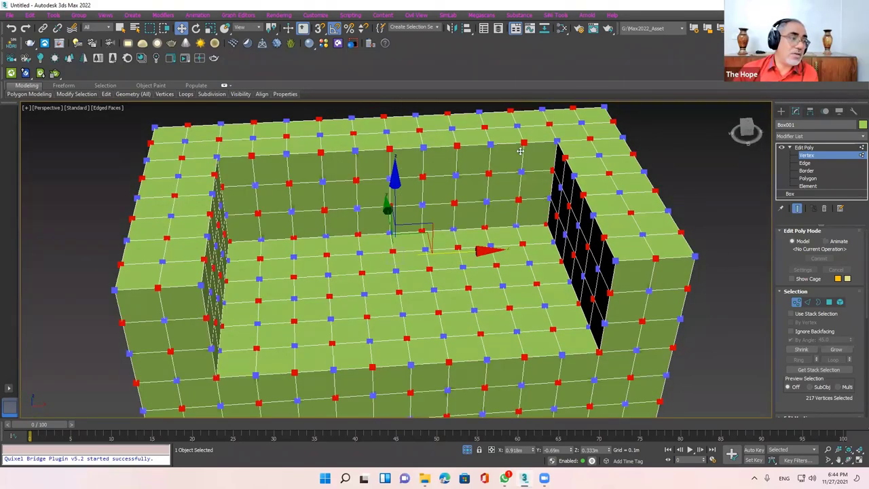
Save the 217 checker vertices as selection set '1' and restore it from the dropdown
{"action": "left_click", "coordinate": [410, 26]}
{"action": "type", "text": "1"}
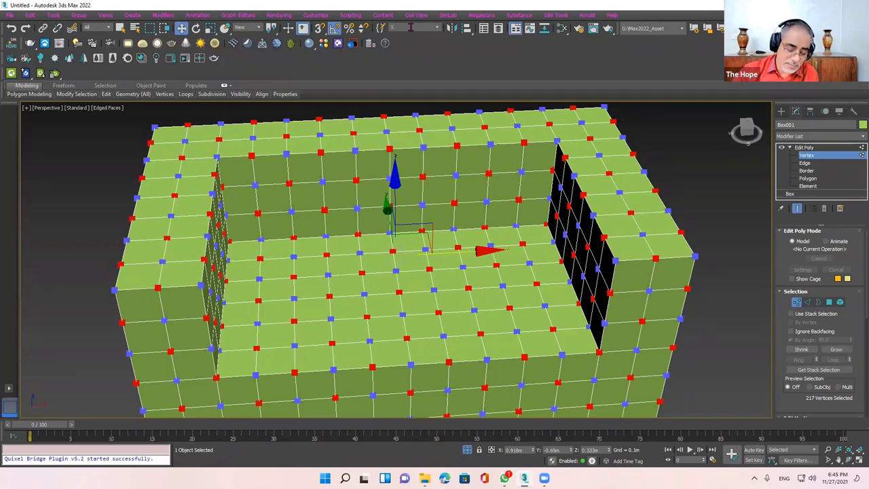
{"action": "left_click_drag", "start_coordinate": [675, 264], "coordinate": [554, 355]}
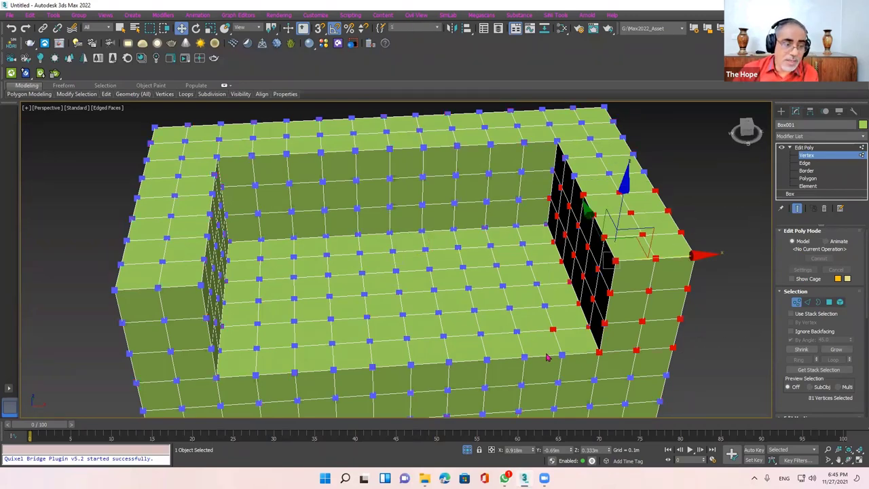
{"action": "middle_click_drag", "start_coordinate": [589, 303], "coordinate": [548, 255], "text": "alt"}
{"action": "left_click", "coordinate": [420, 37]}
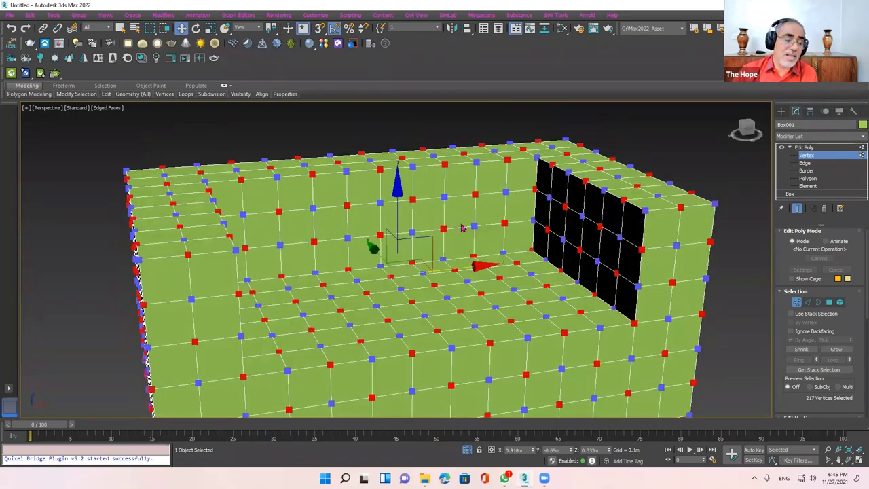
Triangulate the box mesh so every face shows diagonal edges
{"action": "mouse_move", "coordinate": [478, 327]}
{"action": "middle_mouse_down", "text": "alt"}
{"action": "mouse_move", "coordinate": [484, 250]}
{"action": "mouse_move", "coordinate": [483, 278]}
{"action": "middle_mouse_up", "text": "alt"}
{"action": "scroll", "coordinate": [484, 278], "scroll_direction": "up", "scroll_amount": 3}
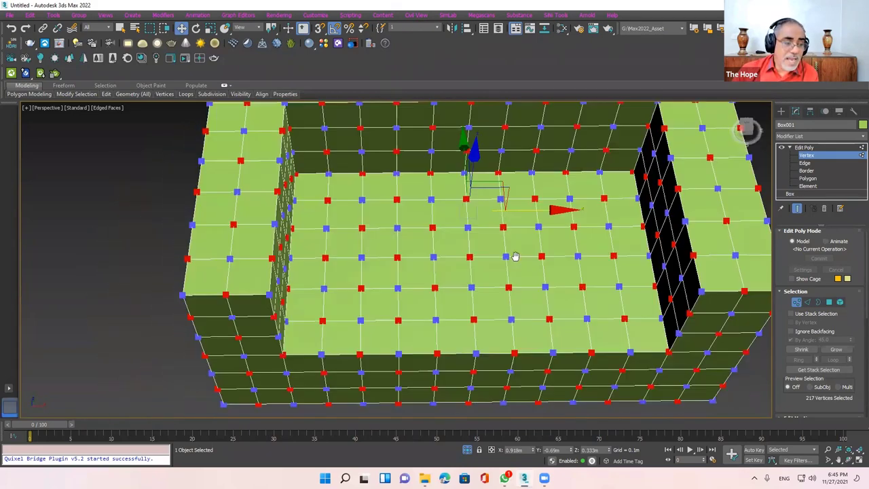
{"action": "scroll", "coordinate": [514, 313], "scroll_direction": "up", "scroll_amount": 2}
{"action": "mouse_move", "coordinate": [514, 313]}
{"action": "middle_mouse_down", "text": "alt"}
{"action": "mouse_move", "coordinate": [532, 323]}
{"action": "mouse_move", "coordinate": [561, 285]}
{"action": "mouse_move", "coordinate": [578, 201]}
{"action": "mouse_move", "coordinate": [574, 232]}
{"action": "mouse_move", "coordinate": [505, 267]}
{"action": "mouse_move", "coordinate": [523, 268]}
{"action": "mouse_move", "coordinate": [400, 234]}
{"action": "mouse_move", "coordinate": [474, 265]}
{"action": "mouse_move", "coordinate": [542, 273]}
{"action": "mouse_move", "coordinate": [520, 256]}
{"action": "mouse_move", "coordinate": [530, 295]}
{"action": "mouse_move", "coordinate": [550, 267]}
{"action": "middle_mouse_up", "text": "alt"}
{"action": "right_click", "coordinate": [574, 232]}
{"action": "left_click", "coordinate": [543, 235]}
{"action": "key", "text": "shift+z"}
{"action": "scroll", "coordinate": [516, 256], "scroll_direction": "up", "scroll_amount": 5}
{"action": "middle_click_drag", "start_coordinate": [665, 241], "coordinate": [689, 218], "text": "alt"}
Change Box001's object color to blue
{"action": "left_click", "coordinate": [862, 124]}
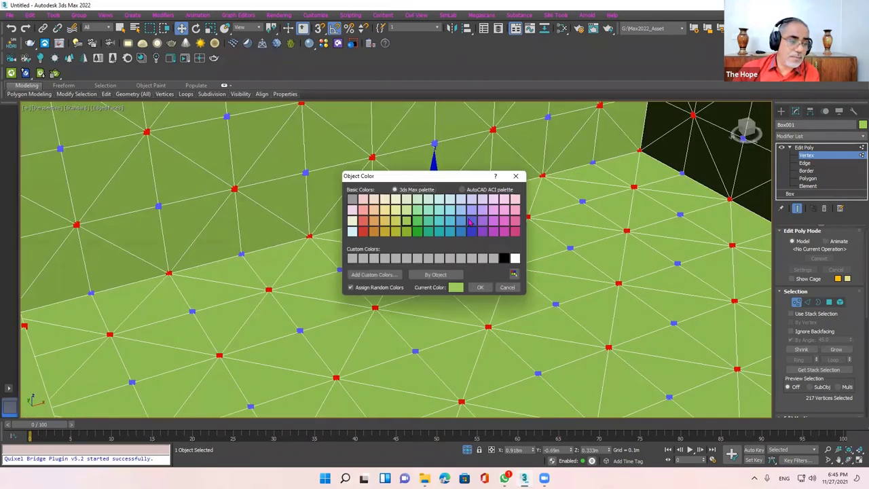
{"action": "left_click", "coordinate": [461, 220]}
{"action": "left_click", "coordinate": [480, 287]}
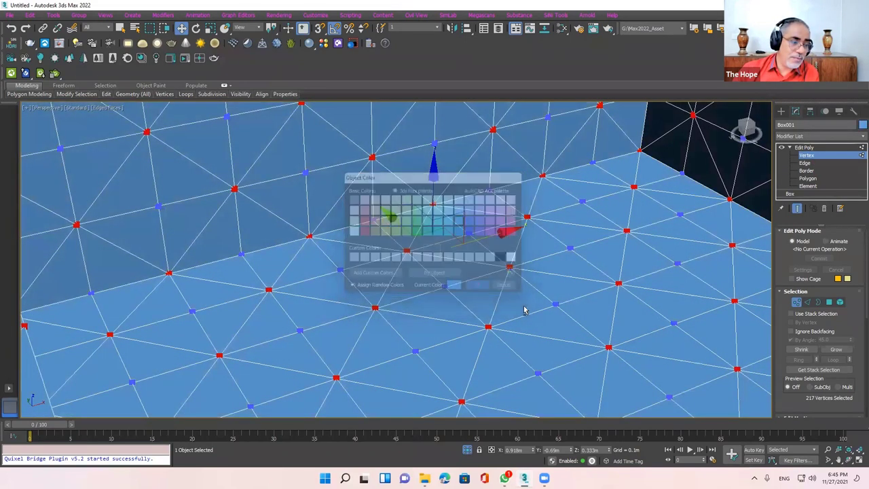
Extrude the selected vertices with a 0.02m width and height 0
{"action": "middle_click_drag", "start_coordinate": [523, 310], "coordinate": [560, 227], "text": "alt"}
{"action": "right_click", "coordinate": [557, 225]}
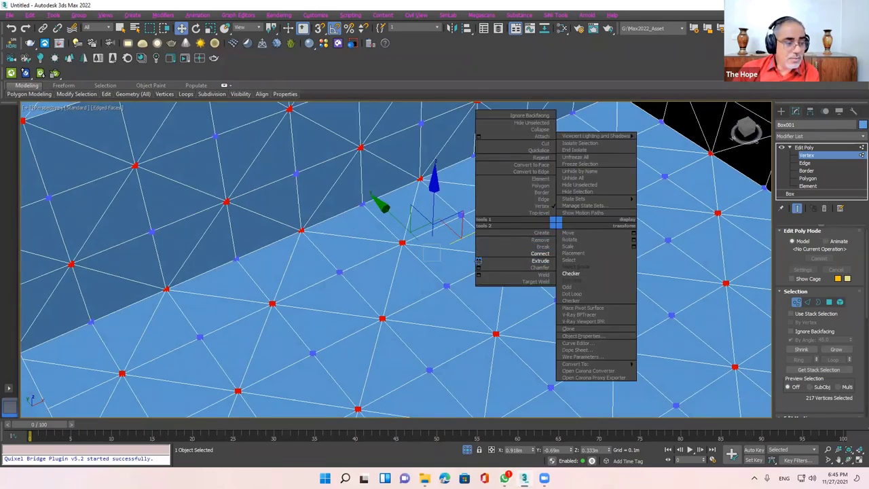
{"action": "left_click", "coordinate": [479, 261]}
{"action": "left_click", "coordinate": [600, 231]}
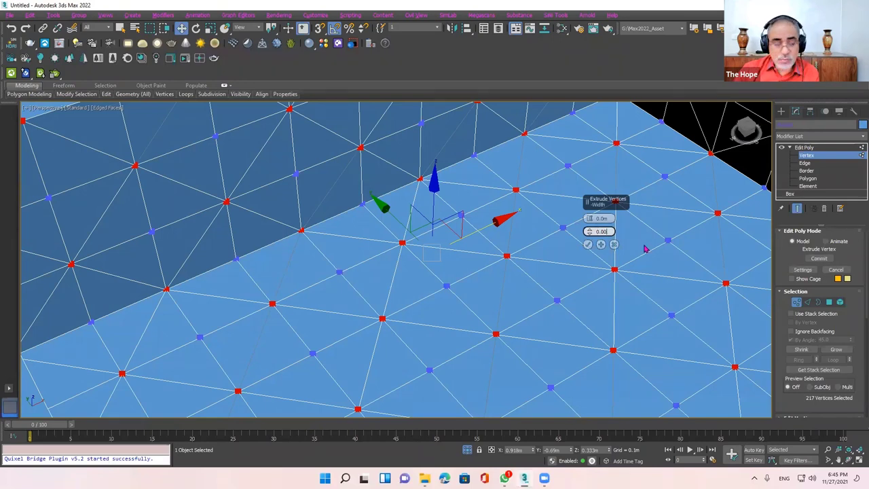
{"action": "type", "text": ".0"}
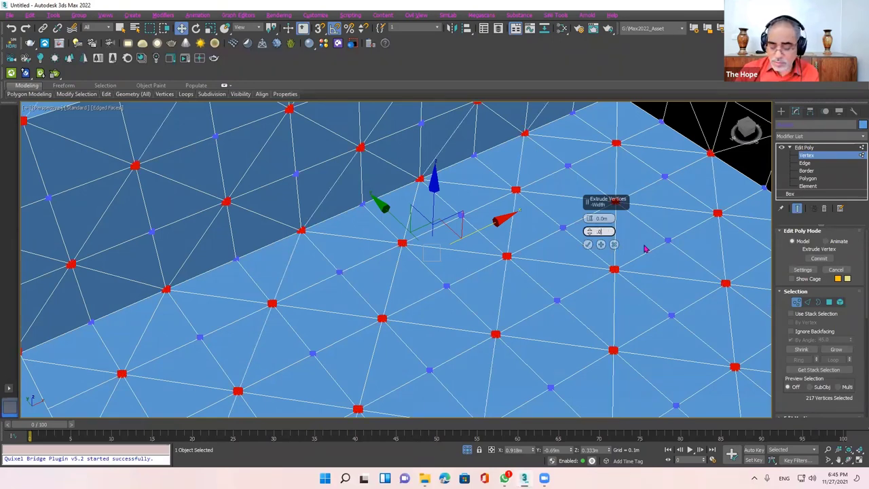
{"action": "key", "text": "Return"}
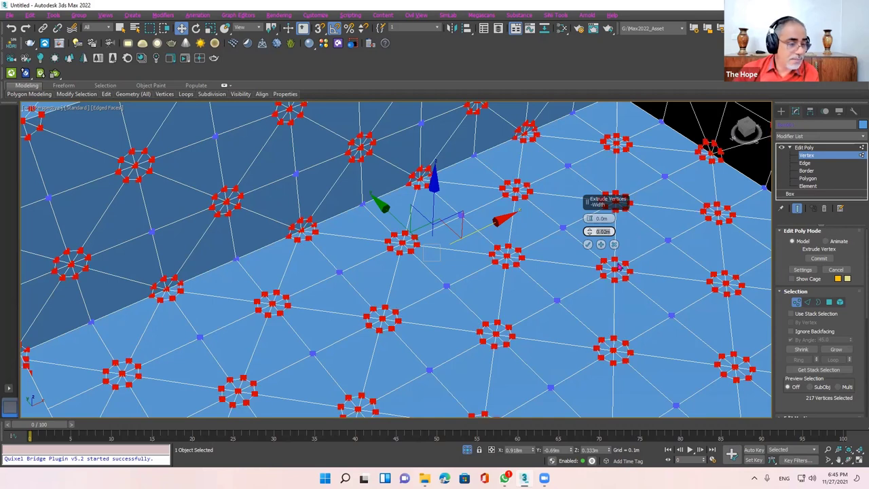
{"action": "left_click", "coordinate": [608, 218]}
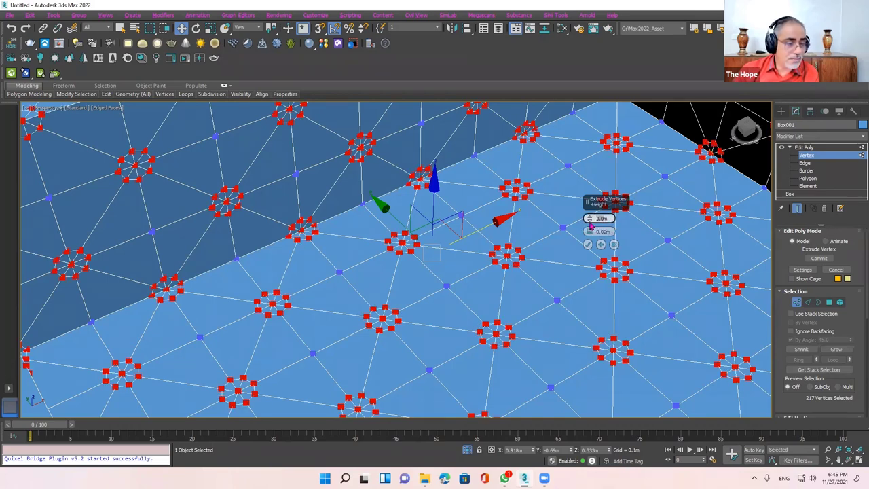
Commit the 0.02m vertex extrusion, then repeat it with Shift+E
{"action": "key", "text": "Return"}
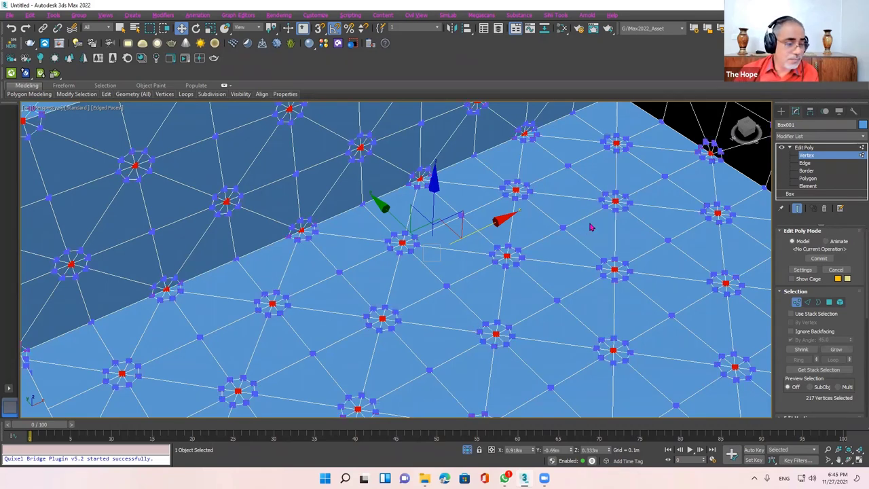
{"action": "scroll", "coordinate": [536, 234], "scroll_direction": "up", "scroll_amount": 2}
{"action": "scroll", "coordinate": [530, 251], "scroll_direction": "up", "scroll_amount": 2}
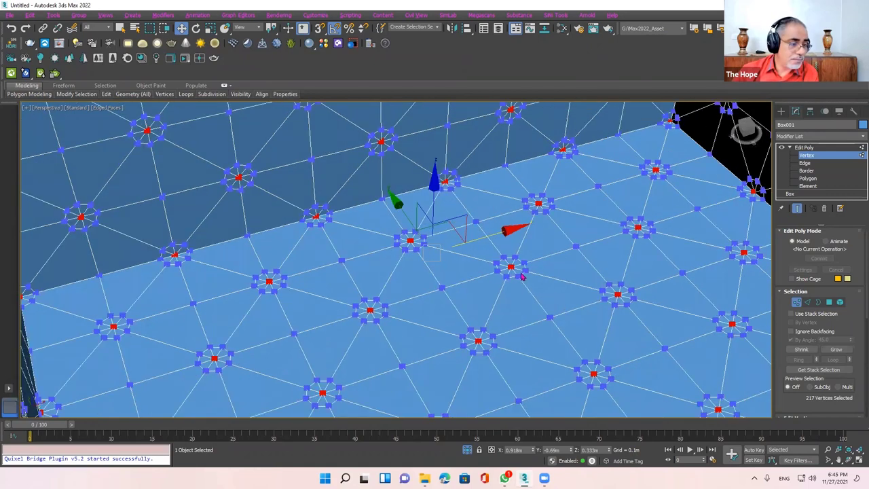
{"action": "scroll", "coordinate": [525, 256], "scroll_direction": "up", "scroll_amount": 4}
{"action": "scroll", "coordinate": [526, 259], "scroll_direction": "up", "scroll_amount": 2}
{"action": "scroll", "coordinate": [524, 269], "scroll_direction": "down", "scroll_amount": 3}
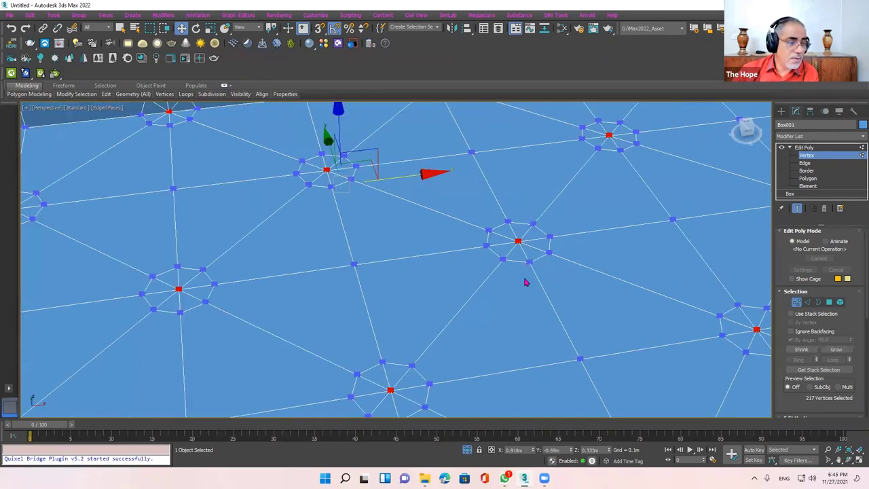
{"action": "scroll", "coordinate": [529, 272], "scroll_direction": "down", "scroll_amount": 2}
{"action": "scroll", "coordinate": [536, 276], "scroll_direction": "down", "scroll_amount": 2}
{"action": "scroll", "coordinate": [534, 282], "scroll_direction": "up", "scroll_amount": 1}
{"action": "key", "text": "shift+e"}
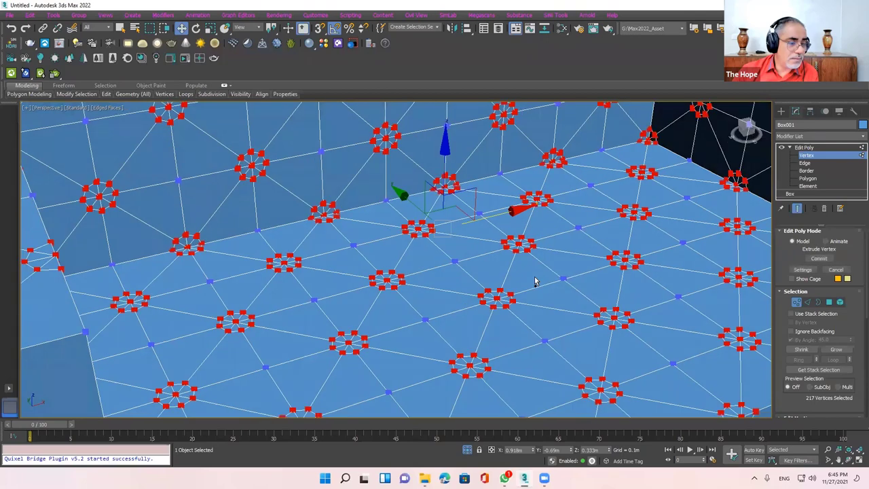
{"action": "middle_click_drag", "start_coordinate": [535, 281], "coordinate": [738, 284], "text": "alt"}
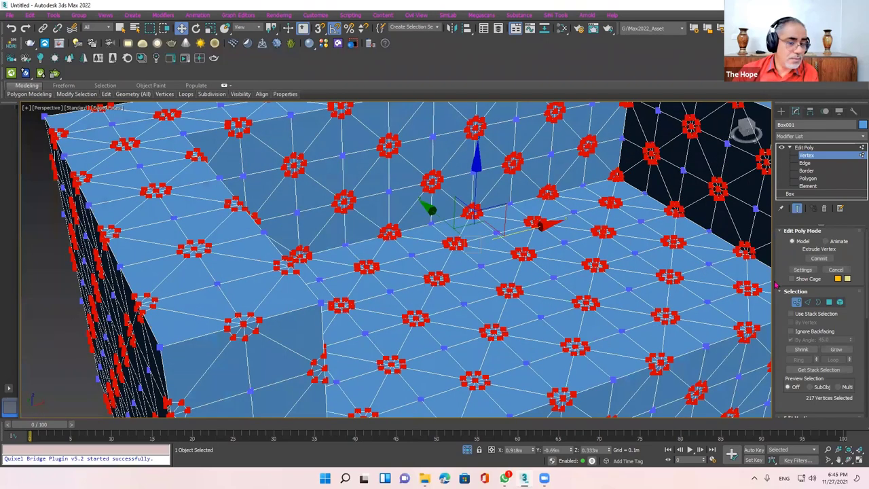
{"action": "scroll", "coordinate": [663, 268], "scroll_direction": "down", "scroll_amount": 3}
{"action": "scroll", "coordinate": [666, 258], "scroll_direction": "down", "scroll_amount": 2}
{"action": "middle_click_drag", "start_coordinate": [521, 247], "coordinate": [513, 272], "text": "alt"}
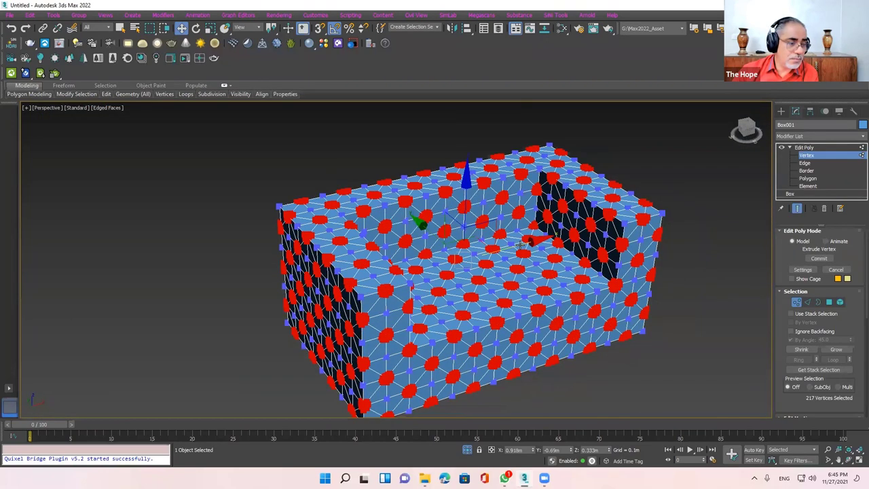
Deselect all vertices, then undo the repeated extrusion back to the plain quad grid
{"action": "left_click", "coordinate": [513, 272]}
{"action": "scroll", "coordinate": [513, 271], "scroll_direction": "up", "scroll_amount": 3}
{"action": "key", "text": "ctrl+z"}
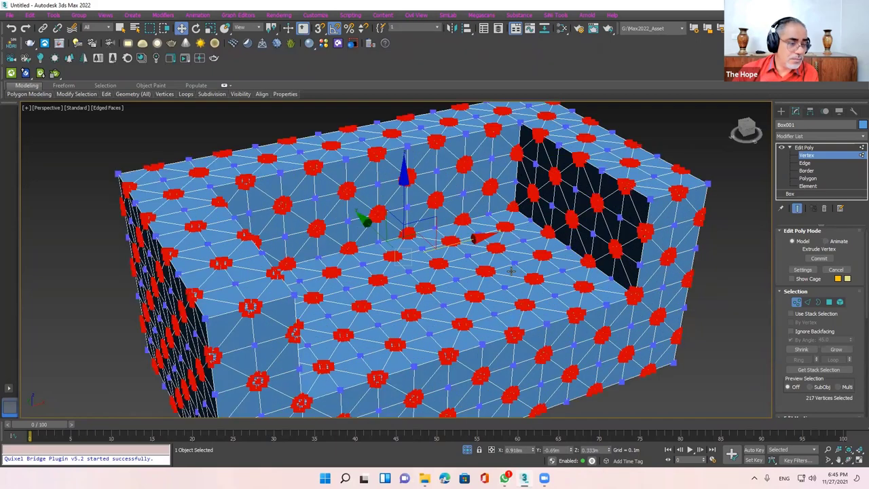
{"action": "key", "text": "ctrl+z"}
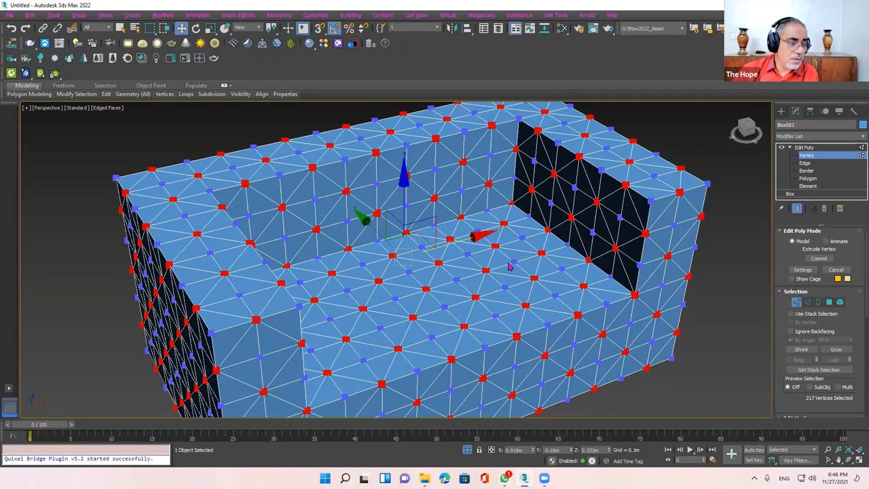
{"action": "scroll", "coordinate": [506, 274], "scroll_direction": "up", "scroll_amount": 5}
{"action": "scroll", "coordinate": [503, 276], "scroll_direction": "down", "scroll_amount": 3}
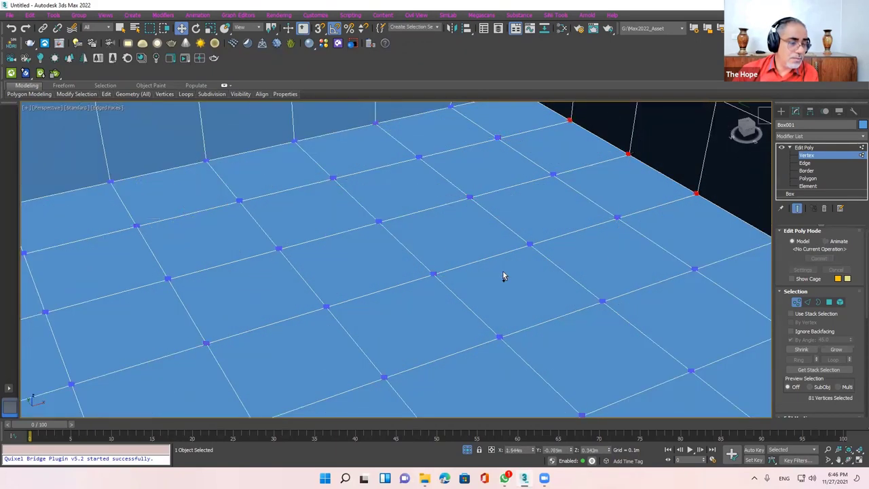
{"action": "scroll", "coordinate": [503, 275], "scroll_direction": "down", "scroll_amount": 3}
{"action": "scroll", "coordinate": [502, 279], "scroll_direction": "down", "scroll_amount": 3}
Reselect the 217 vertices saved as selection set '1'
{"action": "left_click", "coordinate": [693, 187]}
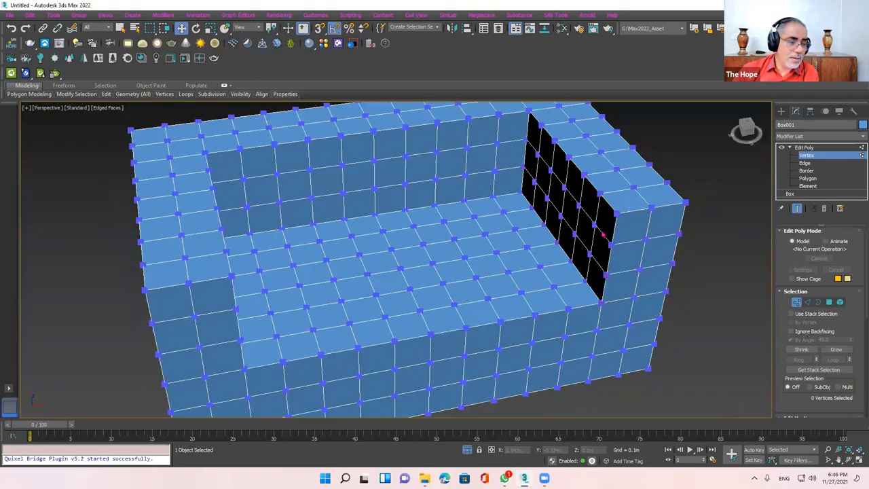
{"action": "left_click", "coordinate": [417, 28]}
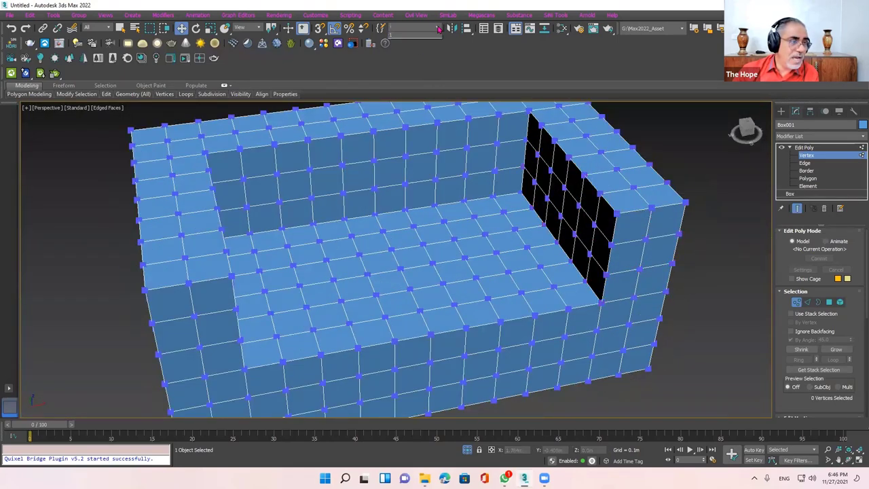
{"action": "left_click", "coordinate": [415, 35]}
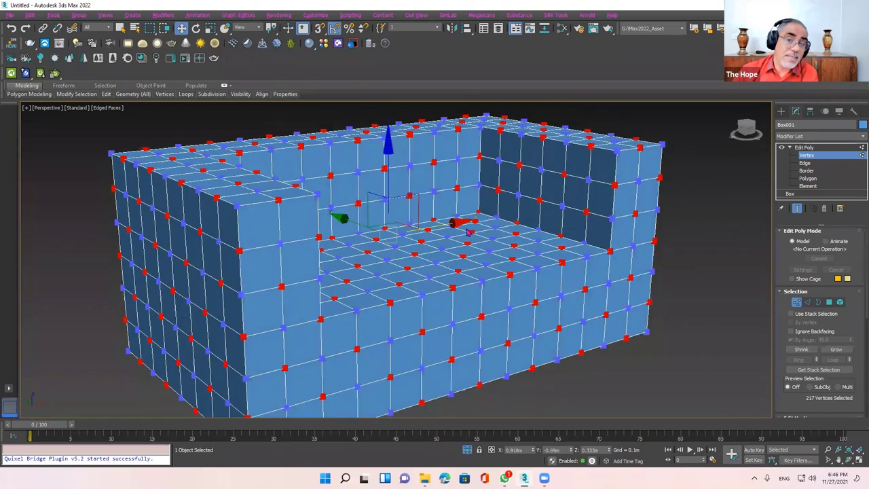
Try a vertex extrusion with height -0.02m, reset its width to zero, then cancel
{"action": "mouse_move", "coordinate": [468, 218]}
{"action": "middle_mouse_down", "text": "alt"}
{"action": "mouse_move", "coordinate": [435, 224]}
{"action": "mouse_move", "coordinate": [482, 233]}
{"action": "middle_mouse_up", "text": "alt"}
{"action": "scroll", "coordinate": [479, 229], "scroll_direction": "up", "scroll_amount": 4}
{"action": "right_click", "coordinate": [478, 226]}
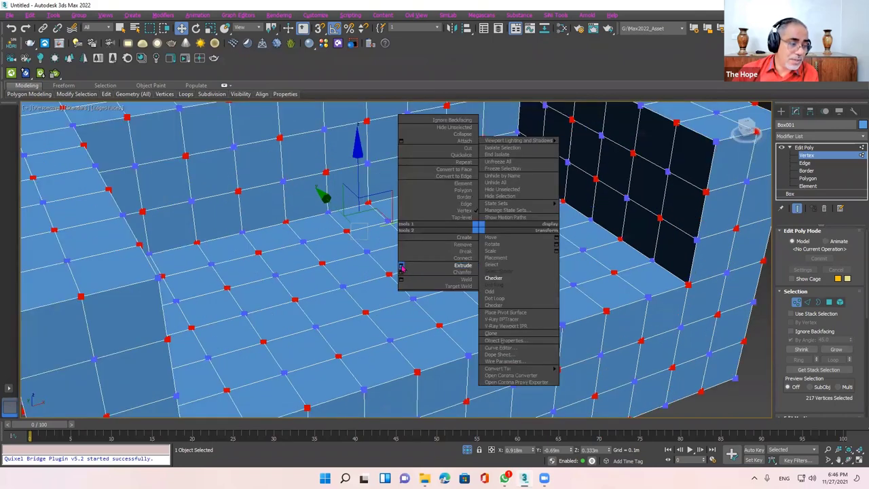
{"action": "left_click", "coordinate": [463, 265]}
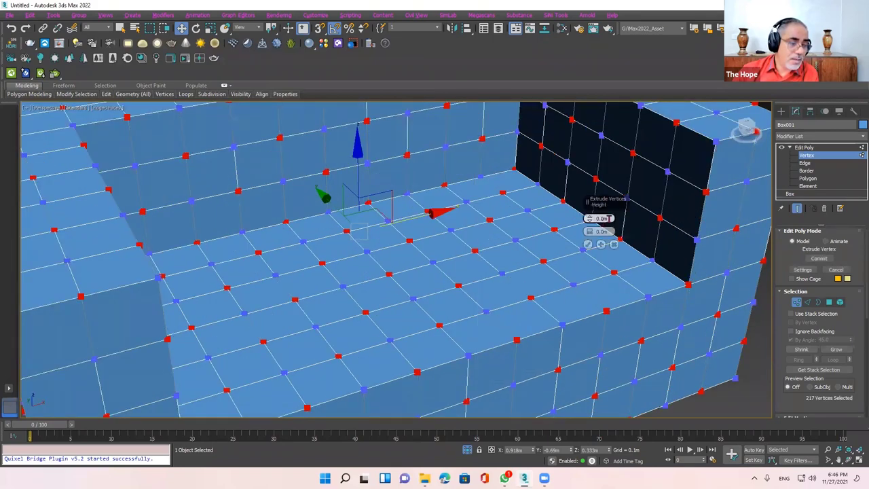
{"action": "type", "text": "-0.2"}
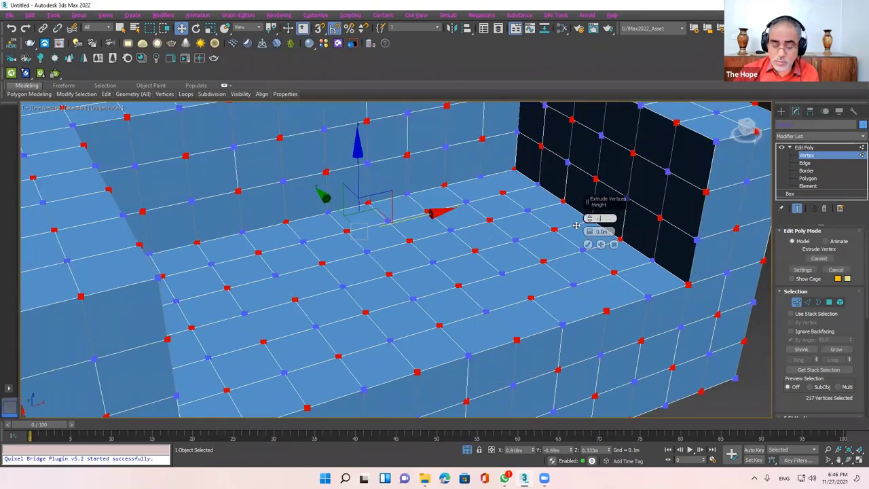
{"action": "key", "text": "Return"}
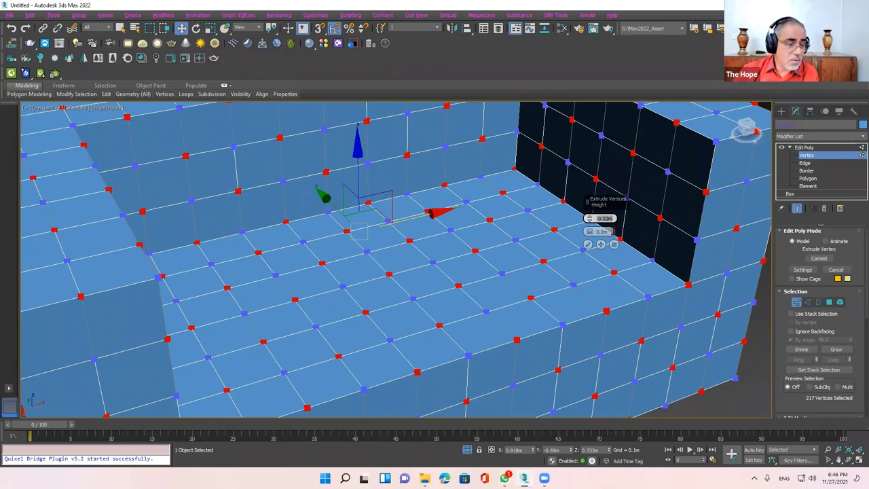
{"action": "left_click_drag", "start_coordinate": [590, 231], "coordinate": [588, 217]}
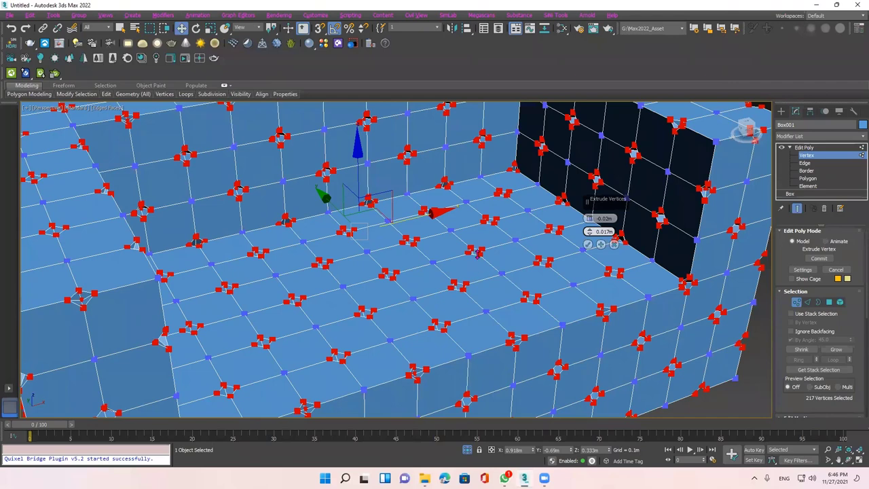
{"action": "right_click", "coordinate": [589, 232]}
{"action": "scroll", "coordinate": [593, 248], "scroll_direction": "up", "scroll_amount": 6}
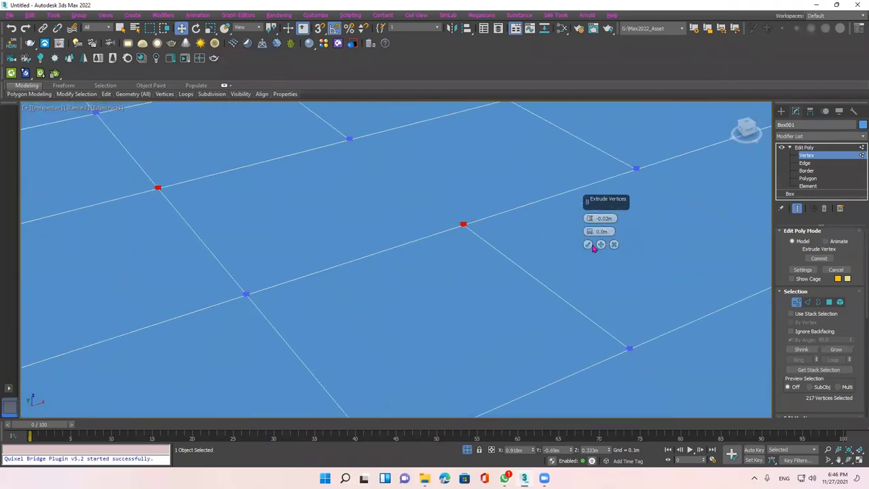
{"action": "scroll", "coordinate": [593, 248], "scroll_direction": "down", "scroll_amount": 5}
{"action": "right_click", "coordinate": [557, 275]}
Frame the selected vertices and connect them with diagonal edges
{"action": "key", "text": "z"}
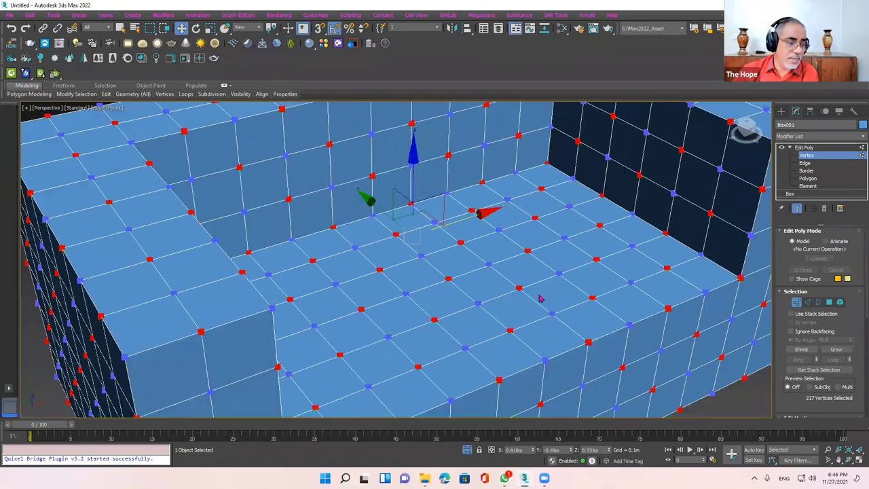
{"action": "scroll", "coordinate": [541, 299], "scroll_direction": "down", "scroll_amount": 3}
{"action": "middle_click_drag", "start_coordinate": [542, 299], "coordinate": [563, 197], "text": "alt"}
{"action": "right_click", "coordinate": [563, 197]}
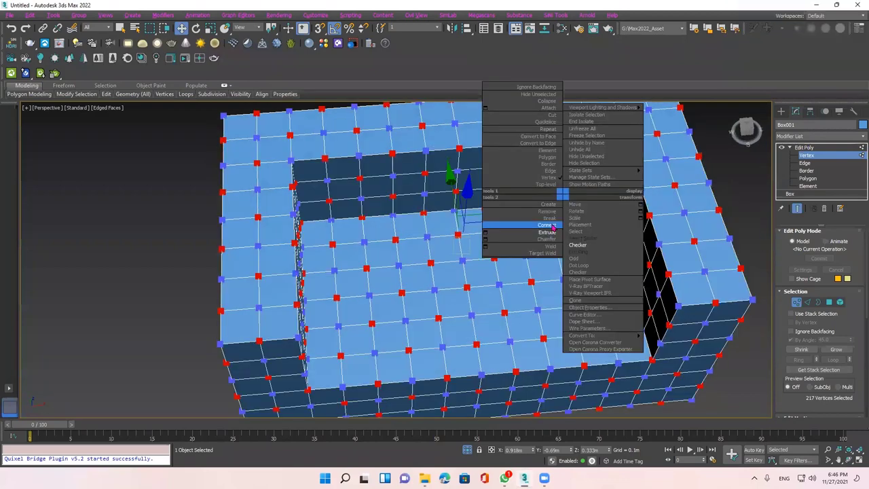
{"action": "left_click", "coordinate": [553, 228]}
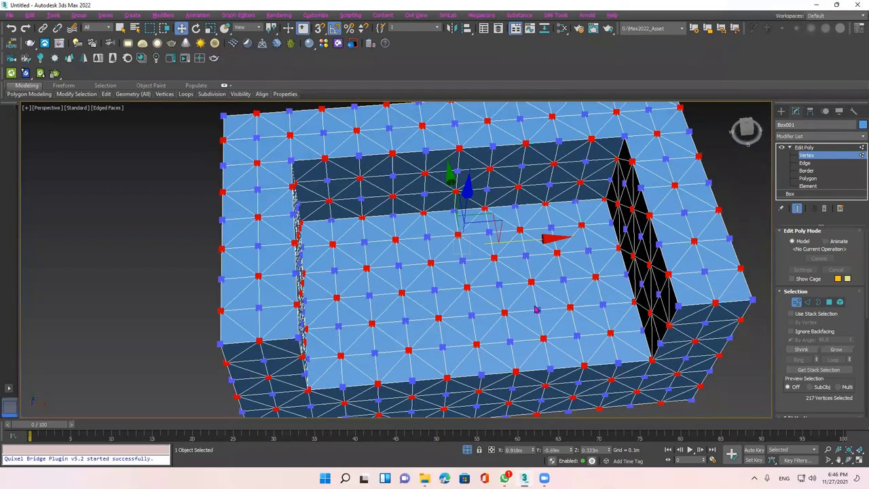
Start a new vertex extrusion and set its width to 0.02m
{"action": "scroll", "coordinate": [537, 310], "scroll_direction": "up", "scroll_amount": 3}
{"action": "scroll", "coordinate": [536, 309], "scroll_direction": "up", "scroll_amount": 2}
{"action": "right_click", "coordinate": [539, 237]}
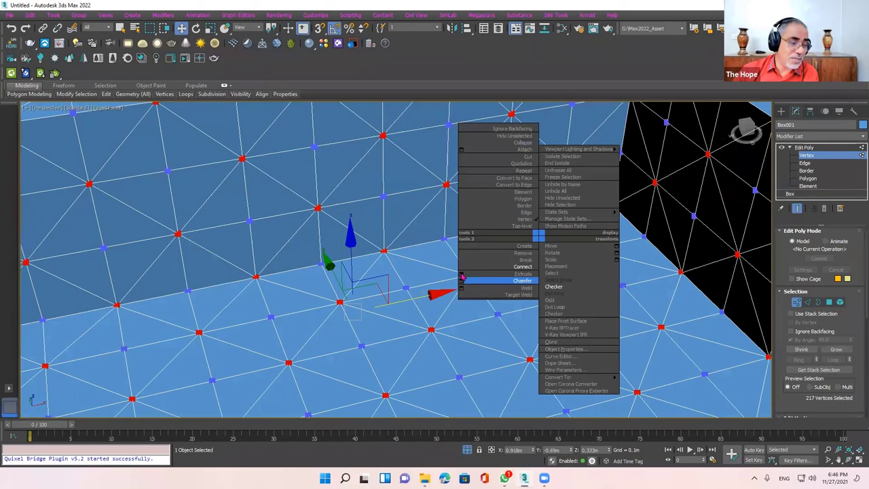
{"action": "left_click", "coordinate": [462, 273]}
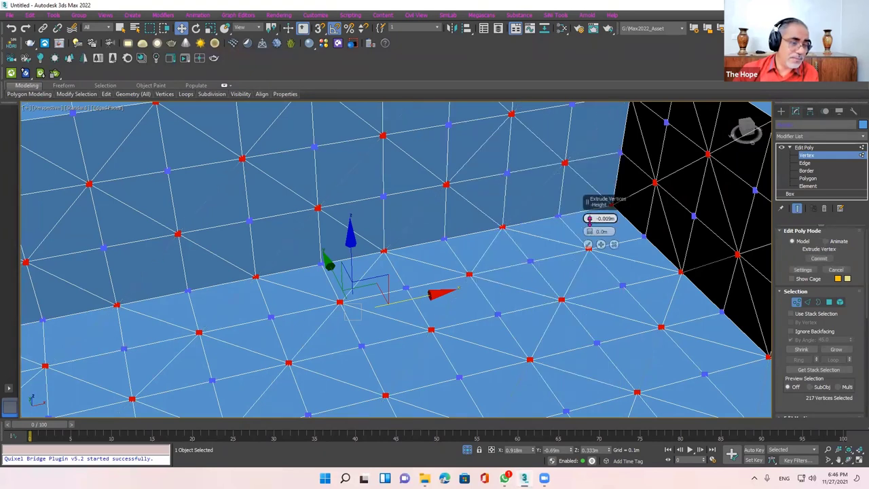
{"action": "left_click_drag", "start_coordinate": [591, 232], "coordinate": [589, 220]}
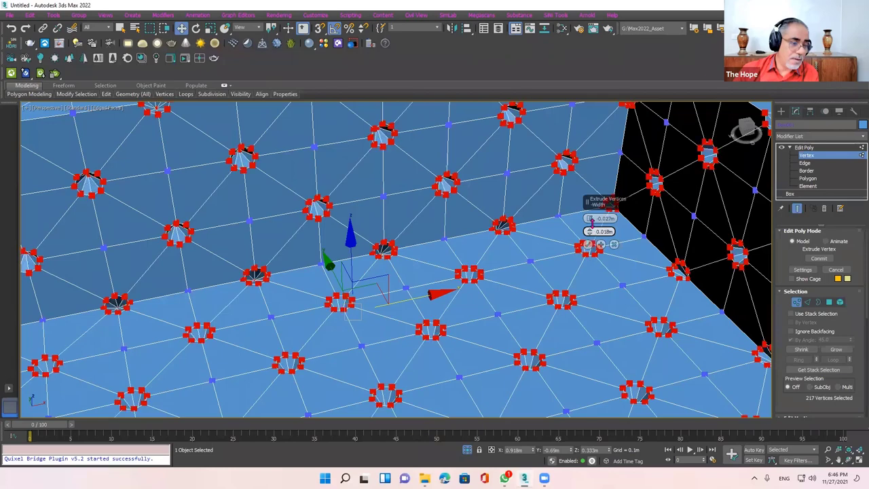
{"action": "left_click_drag", "start_coordinate": [440, 340], "coordinate": [440, 367]}
{"action": "scroll", "coordinate": [434, 340], "scroll_direction": "up", "scroll_amount": 4}
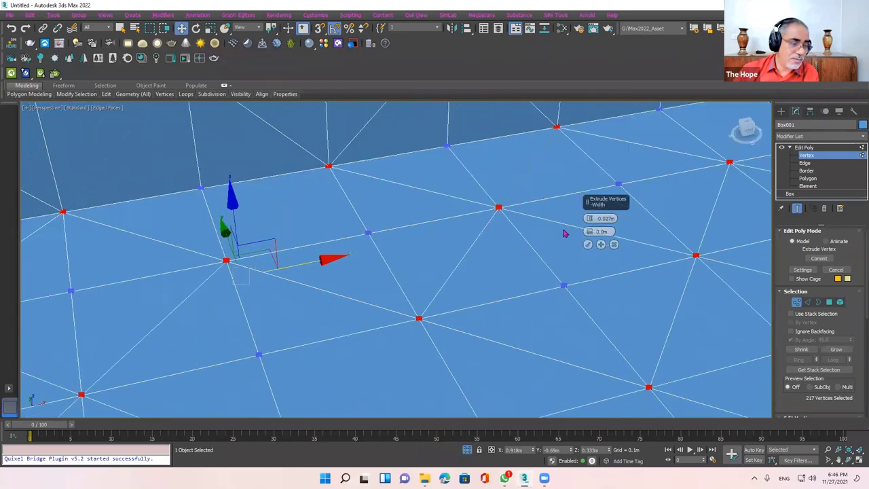
{"action": "mouse_move", "coordinate": [590, 233]}
{"action": "left_mouse_down"}
{"action": "mouse_move", "coordinate": [592, 215]}
{"action": "mouse_move", "coordinate": [617, 239]}
{"action": "left_mouse_up"}
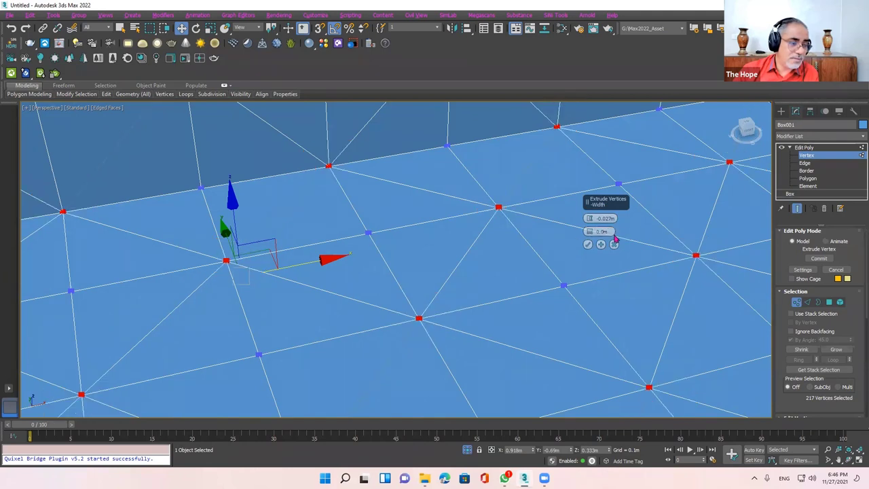
{"action": "left_click", "coordinate": [601, 232]}
{"action": "type", "text": "0"}
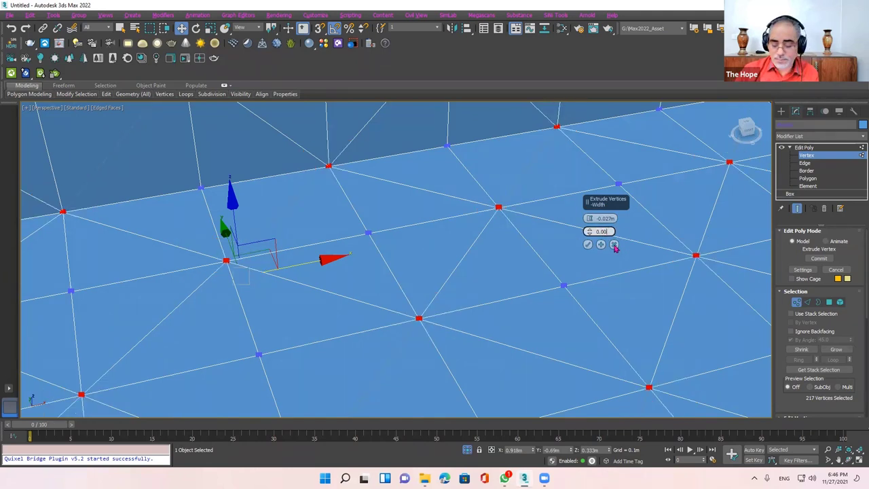
{"action": "type", "text": ".02"}
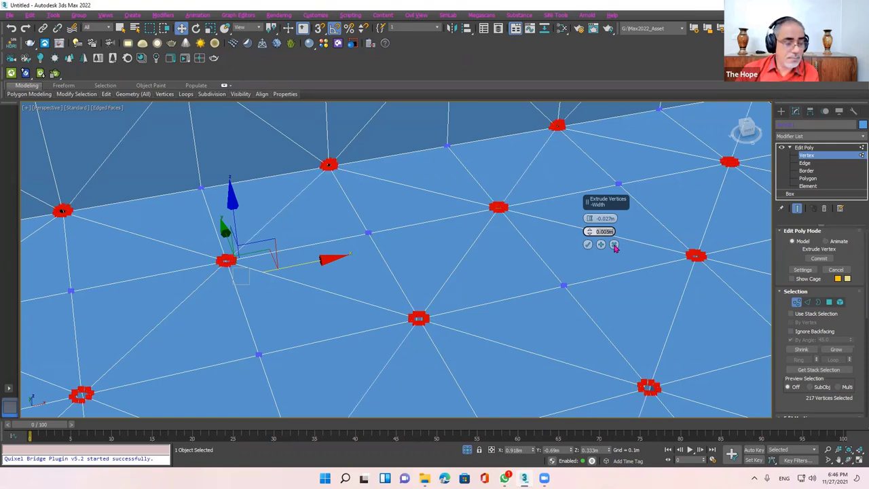
{"action": "key", "text": "Return"}
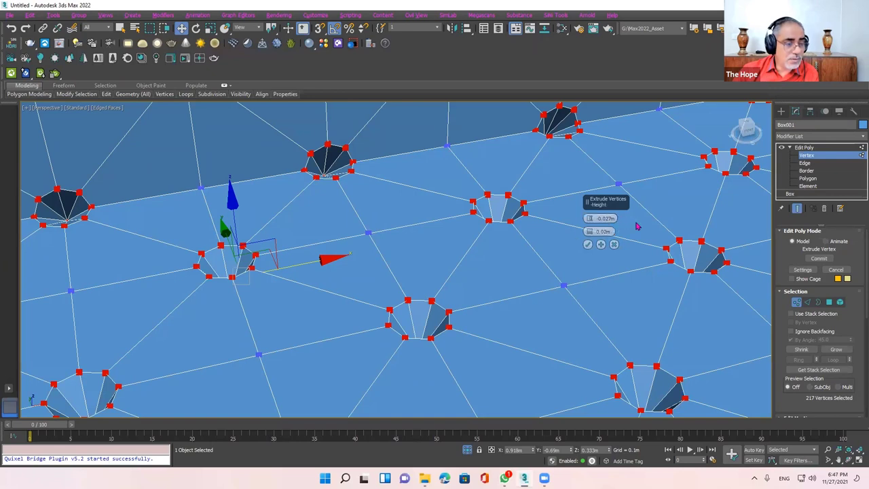
Keep height at -0.02m, narrow the width to 0.04m, and commit the dimples
{"action": "double_click", "coordinate": [604, 218]}
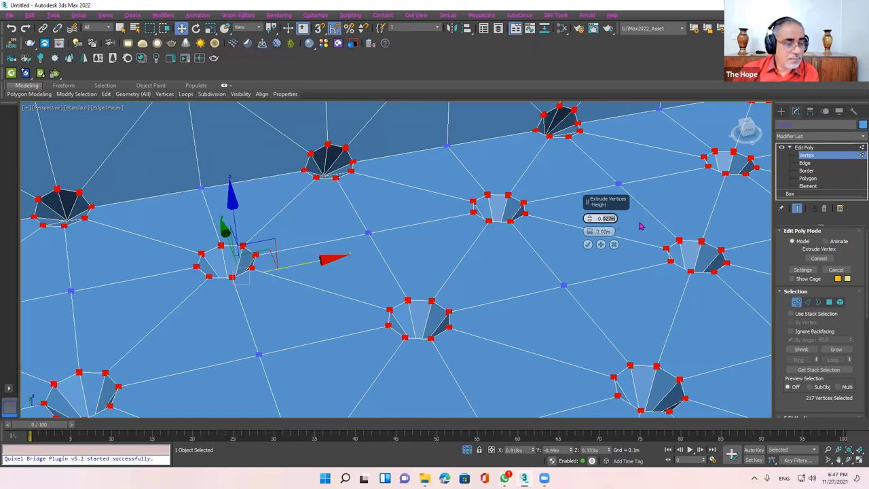
{"action": "key", "text": "Return"}
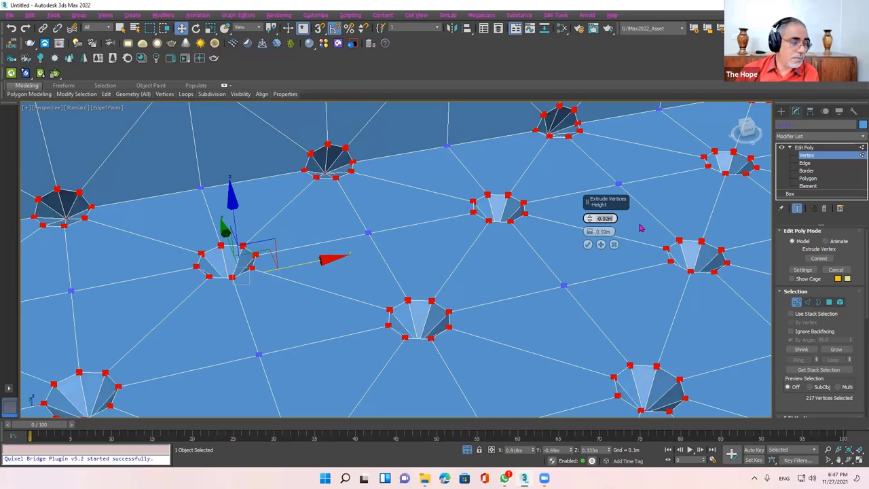
{"action": "mouse_move", "coordinate": [475, 349]}
{"action": "middle_mouse_down", "text": "alt"}
{"action": "mouse_move", "coordinate": [458, 357]}
{"action": "mouse_move", "coordinate": [470, 338]}
{"action": "middle_mouse_up", "text": "alt"}
{"action": "scroll", "coordinate": [471, 339], "scroll_direction": "down", "scroll_amount": 2}
{"action": "scroll", "coordinate": [471, 343], "scroll_direction": "down", "scroll_amount": 2}
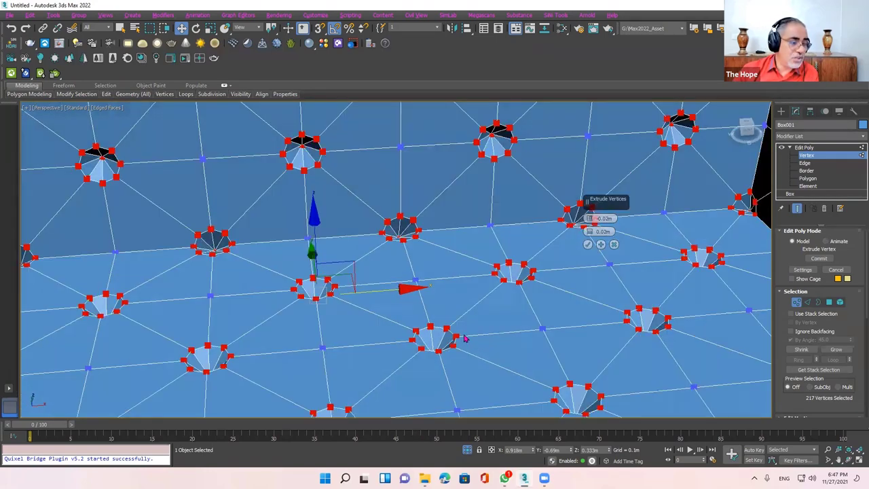
{"action": "scroll", "coordinate": [467, 338], "scroll_direction": "down", "scroll_amount": 2}
{"action": "scroll", "coordinate": [607, 232], "scroll_direction": "up", "scroll_amount": 4}
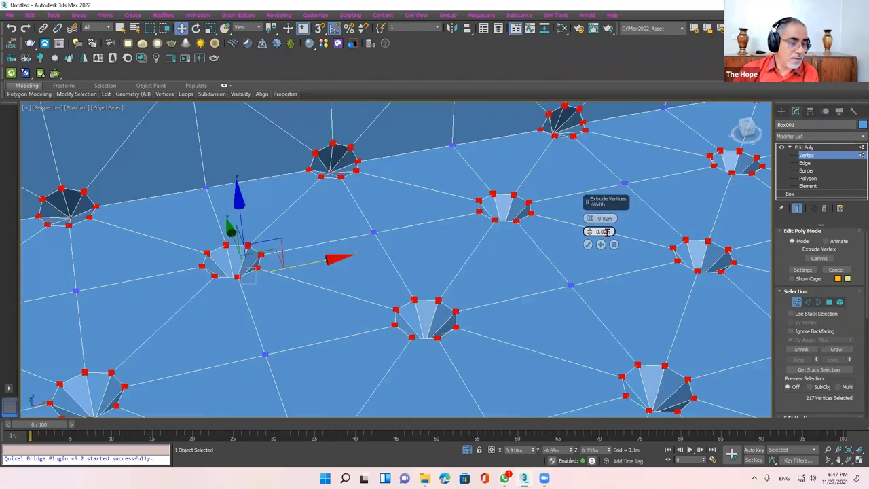
{"action": "left_click", "coordinate": [607, 232]}
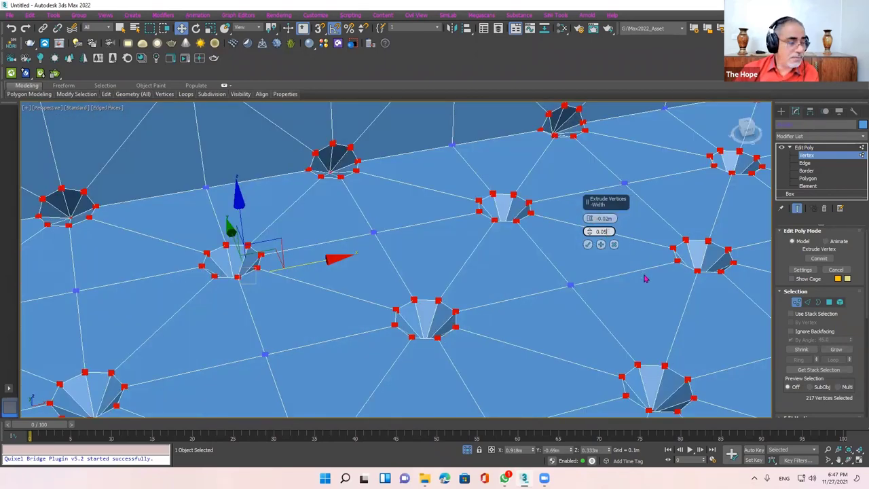
{"action": "key", "text": "Return"}
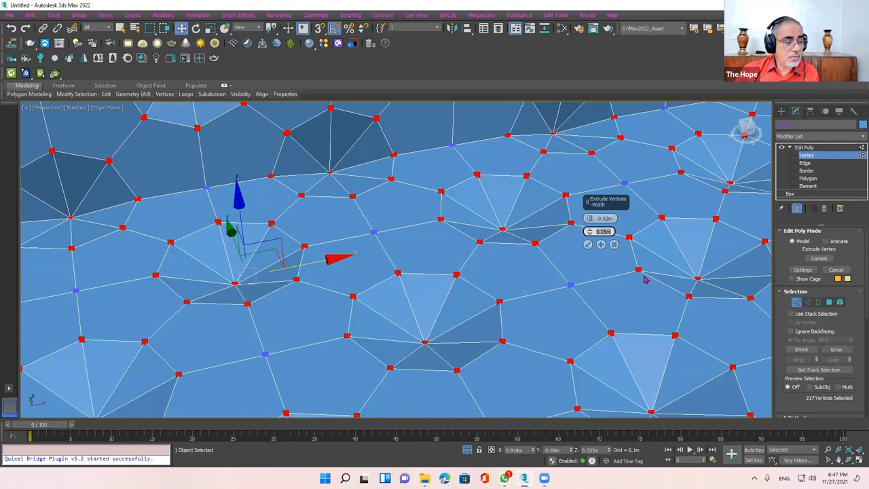
{"action": "type", "text": ".04"}
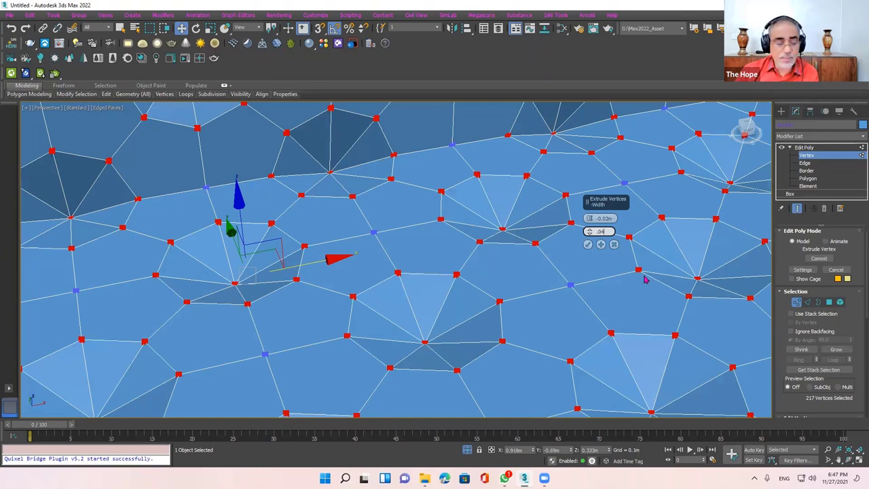
{"action": "key", "text": "Return"}
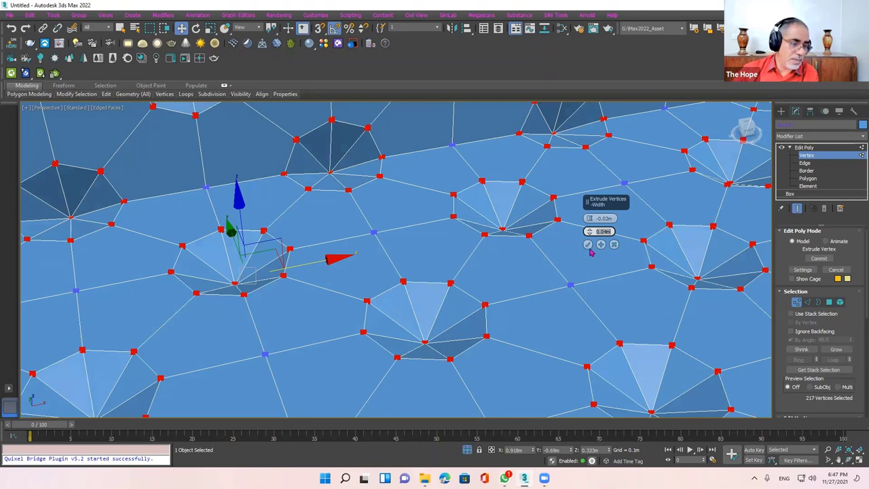
{"action": "left_click", "coordinate": [588, 245]}
{"action": "mouse_move", "coordinate": [528, 327]}
{"action": "middle_mouse_down", "text": "alt"}
{"action": "mouse_move", "coordinate": [520, 338]}
{"action": "mouse_move", "coordinate": [427, 343]}
{"action": "mouse_move", "coordinate": [604, 240]}
{"action": "middle_mouse_up", "text": "alt"}
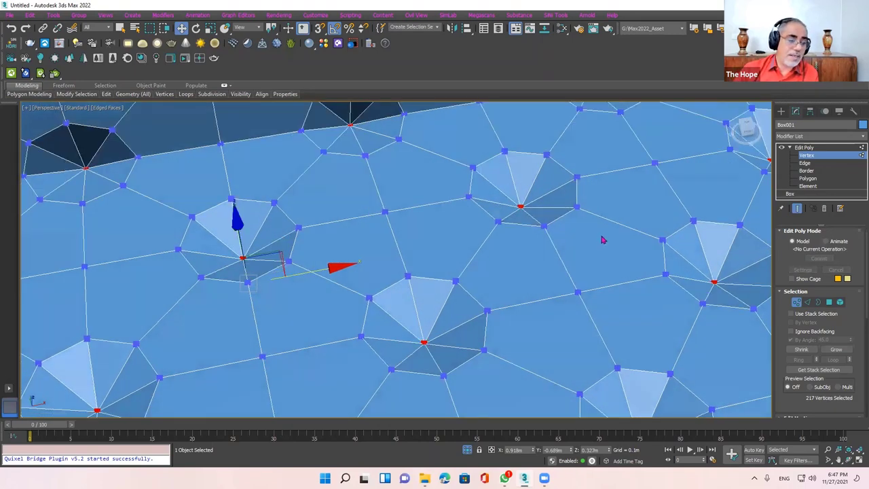
{"action": "right_click", "coordinate": [604, 240]}
Extrude the dimple centres again at -0.02m height and 0.015m width, and commit
{"action": "left_click", "coordinate": [529, 269]}
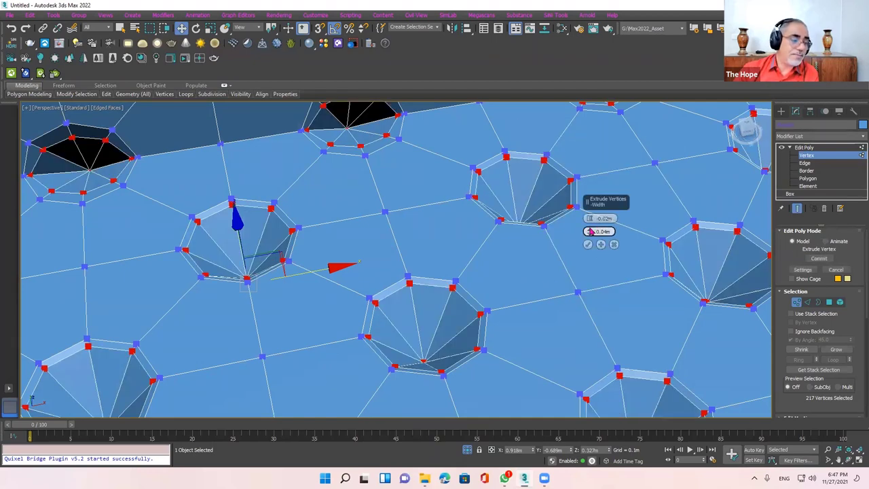
{"action": "left_click_drag", "start_coordinate": [589, 234], "coordinate": [588, 239]}
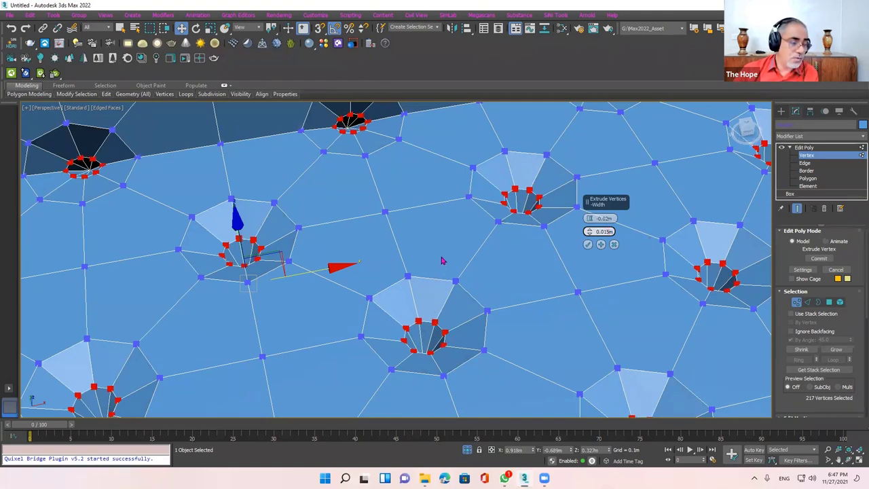
{"action": "mouse_move", "coordinate": [442, 259]}
{"action": "middle_mouse_down", "text": "alt"}
{"action": "mouse_move", "coordinate": [422, 297]}
{"action": "mouse_move", "coordinate": [424, 345]}
{"action": "mouse_move", "coordinate": [588, 245]}
{"action": "middle_mouse_up", "text": "alt"}
{"action": "scroll", "coordinate": [577, 254], "scroll_direction": "up", "scroll_amount": 3}
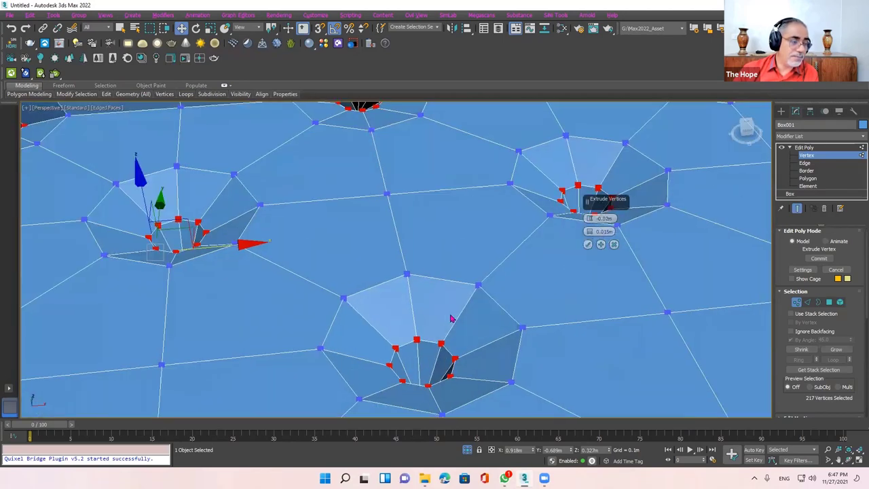
{"action": "mouse_move", "coordinate": [438, 351]}
{"action": "middle_mouse_down", "text": "alt"}
{"action": "mouse_move", "coordinate": [435, 360]}
{"action": "mouse_move", "coordinate": [414, 359]}
{"action": "middle_mouse_up", "text": "alt"}
{"action": "left_click", "coordinate": [435, 360]}
{"action": "scroll", "coordinate": [414, 360], "scroll_direction": "up", "scroll_amount": 2}
{"action": "scroll", "coordinate": [415, 359], "scroll_direction": "up", "scroll_amount": 3}
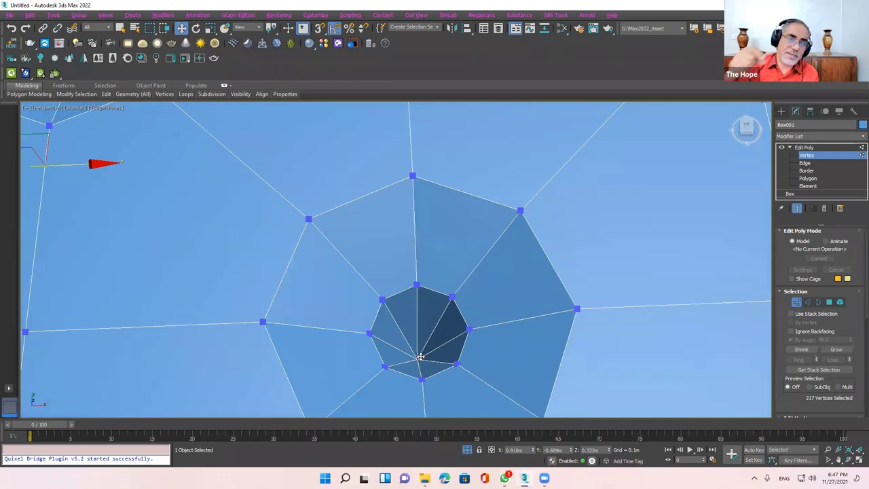
Extrude the dimple centres a third time, 0.03m high and 0.073m wide, and commit
{"action": "mouse_move", "coordinate": [483, 341]}
{"action": "middle_mouse_down", "text": "alt"}
{"action": "mouse_move", "coordinate": [530, 218]}
{"action": "mouse_move", "coordinate": [523, 211]}
{"action": "middle_mouse_up", "text": "alt"}
{"action": "right_click", "coordinate": [523, 212]}
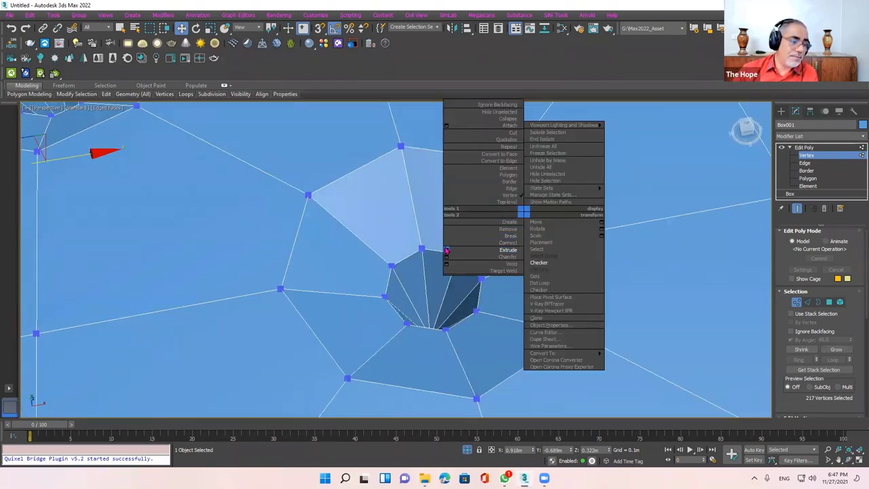
{"action": "left_click", "coordinate": [446, 252]}
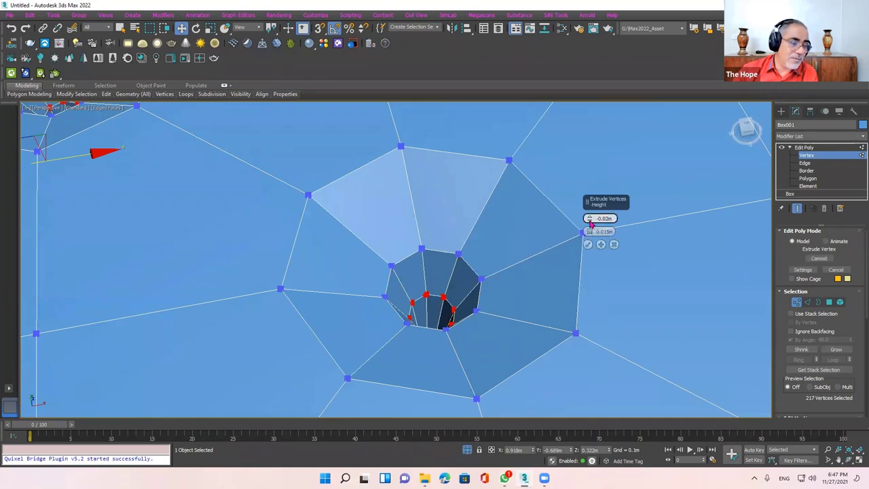
{"action": "mouse_move", "coordinate": [590, 224]}
{"action": "left_mouse_down"}
{"action": "mouse_move", "coordinate": [599, 186]}
{"action": "mouse_move", "coordinate": [591, 232]}
{"action": "mouse_move", "coordinate": [608, 178]}
{"action": "left_mouse_up"}
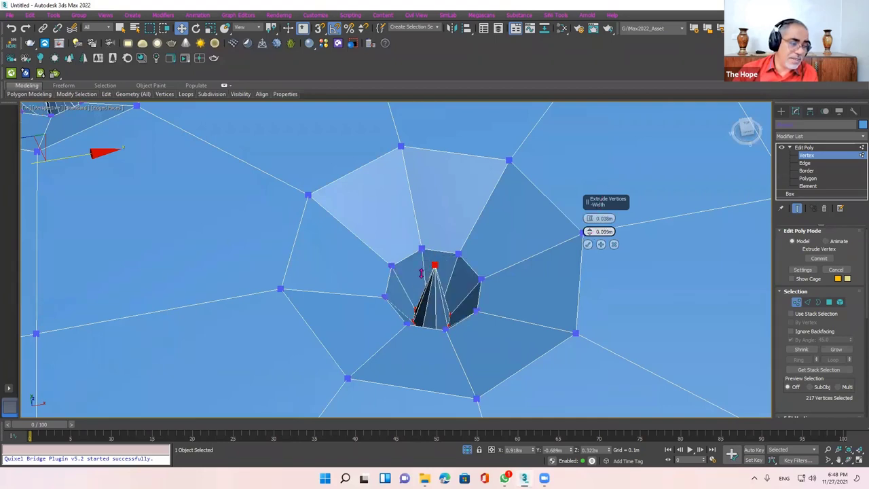
{"action": "left_click_drag", "start_coordinate": [426, 277], "coordinate": [428, 269]}
{"action": "right_click", "coordinate": [588, 232]}
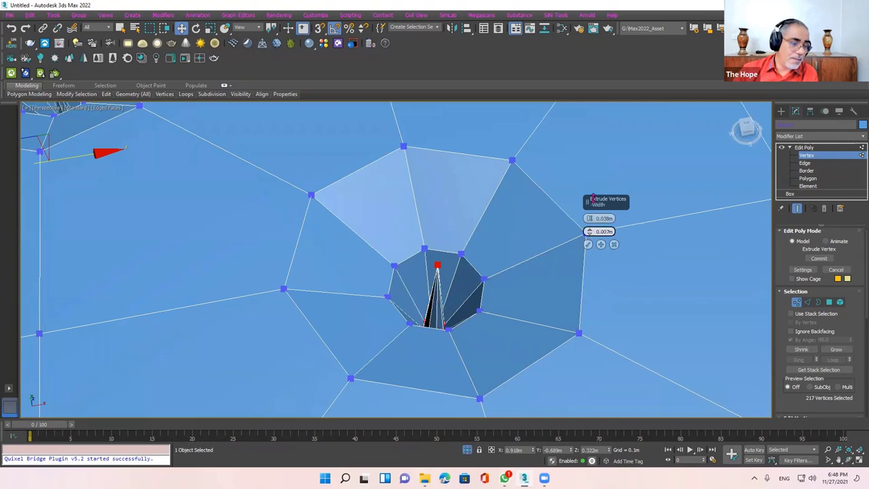
{"action": "left_click_drag", "start_coordinate": [588, 235], "coordinate": [592, 197]}
{"action": "mouse_move", "coordinate": [492, 260]}
{"action": "middle_mouse_down", "text": "alt"}
{"action": "mouse_move", "coordinate": [445, 249]}
{"action": "mouse_move", "coordinate": [462, 190]}
{"action": "middle_mouse_up", "text": "alt"}
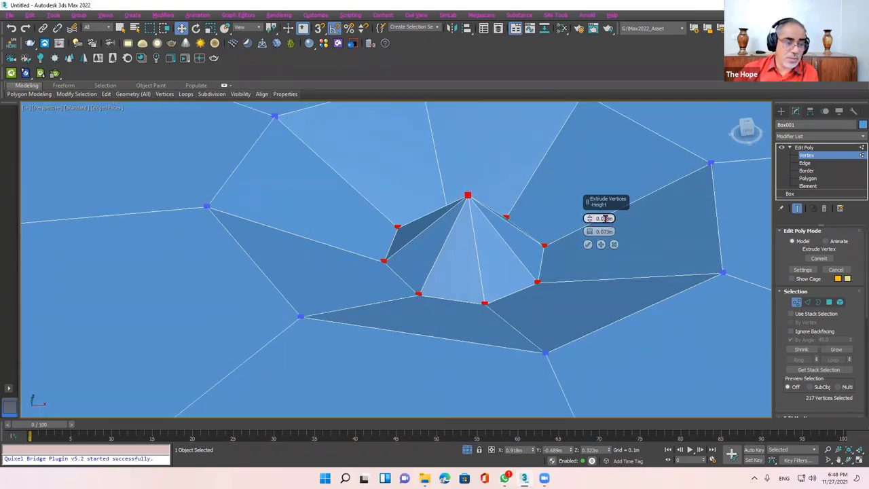
{"action": "type", "text": "0.03"}
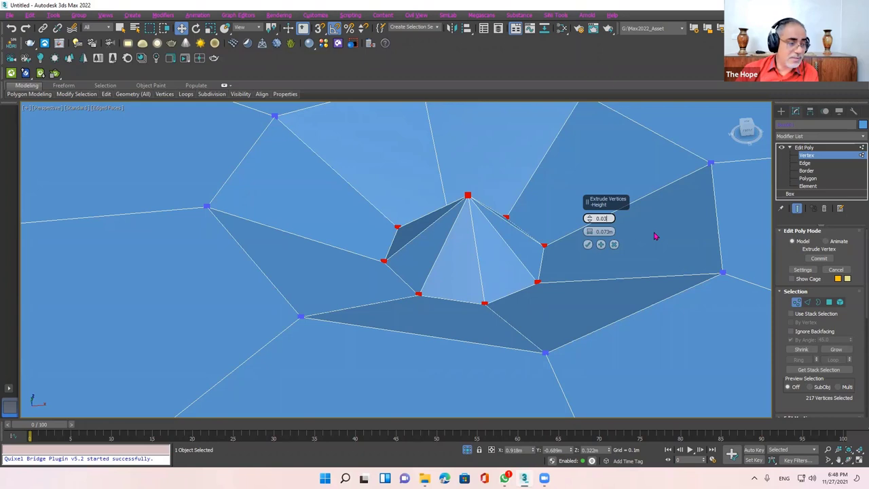
{"action": "key", "text": "Return"}
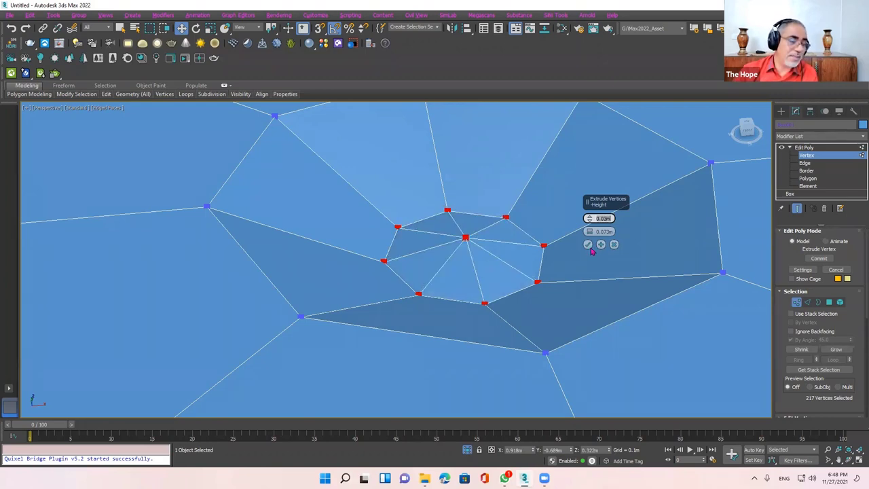
{"action": "left_click", "coordinate": [588, 245]}
Pick a dimple's centre polygon with By Angle 45, then Grow and Shrink to select every central octagon
{"action": "scroll", "coordinate": [550, 271], "scroll_direction": "down", "scroll_amount": 3}
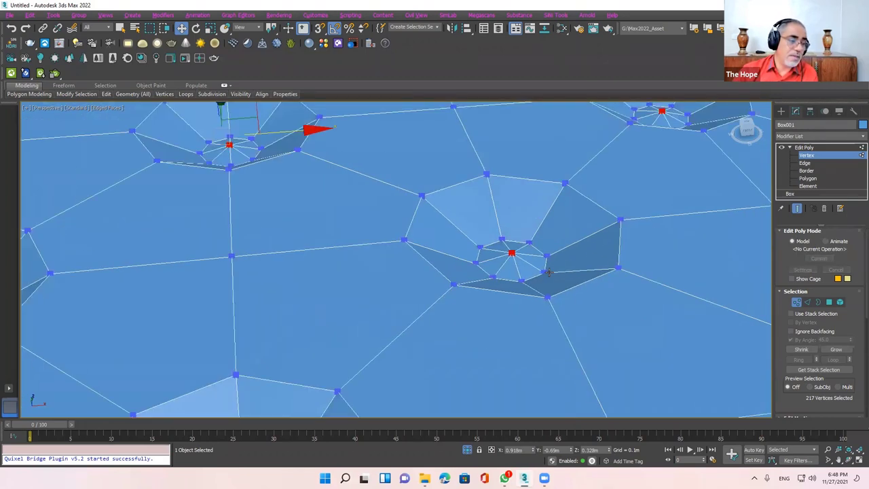
{"action": "scroll", "coordinate": [547, 287], "scroll_direction": "up", "scroll_amount": 1}
{"action": "scroll", "coordinate": [509, 250], "scroll_direction": "up", "scroll_amount": 2}
{"action": "scroll", "coordinate": [509, 246], "scroll_direction": "up", "scroll_amount": 2}
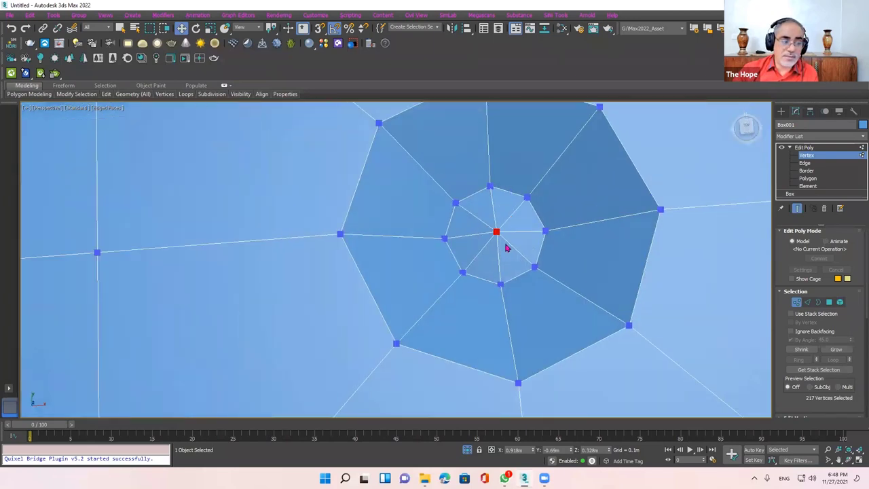
{"action": "middle_click_drag", "start_coordinate": [495, 270], "coordinate": [463, 313]}
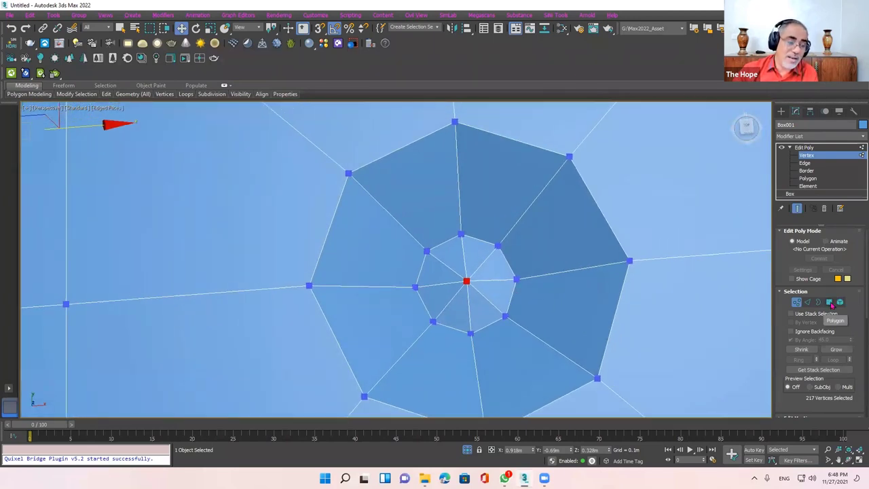
{"action": "left_click", "coordinate": [830, 303]}
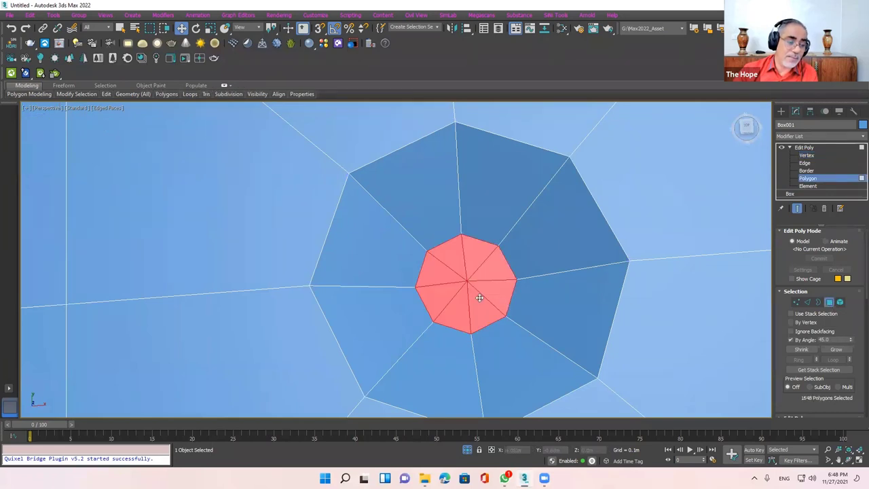
{"action": "left_click", "coordinate": [839, 349]}
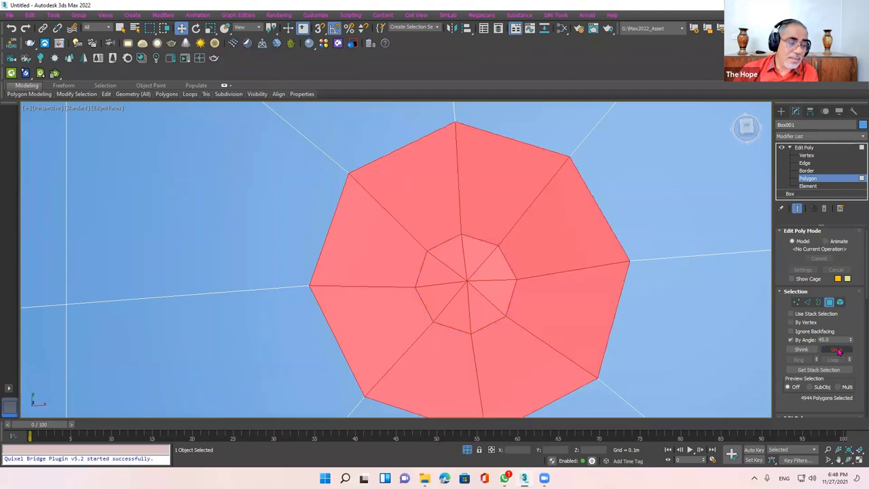
{"action": "left_click", "coordinate": [802, 349]}
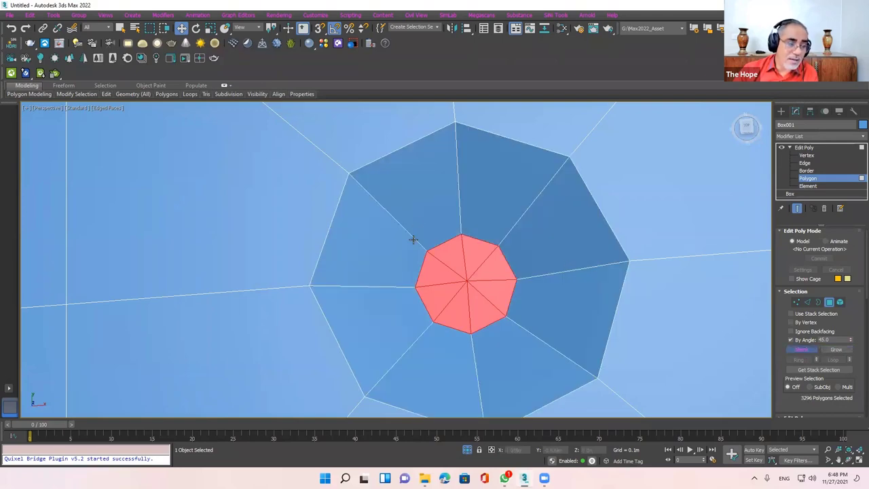
Orbit to a three-quarter view to check the selected centre octagons across the box
{"action": "scroll", "coordinate": [466, 270], "scroll_direction": "down", "scroll_amount": 1}
{"action": "scroll", "coordinate": [469, 272], "scroll_direction": "down", "scroll_amount": 3}
{"action": "scroll", "coordinate": [489, 275], "scroll_direction": "down", "scroll_amount": 2}
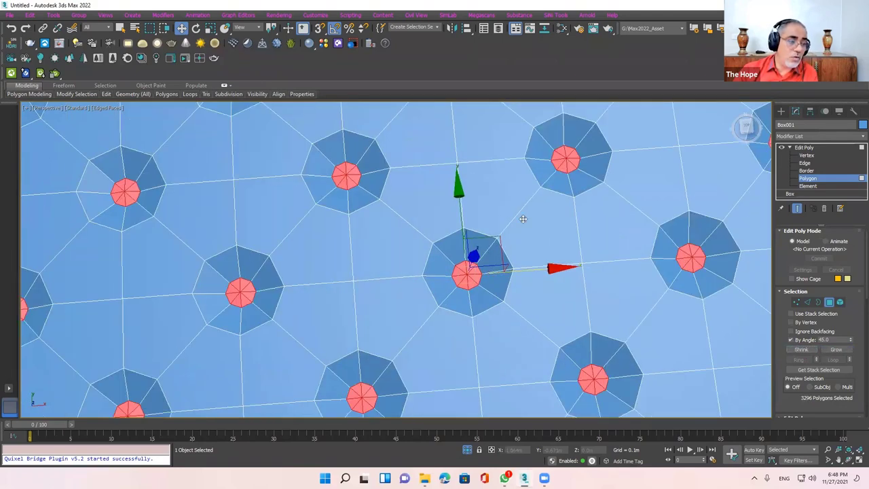
{"action": "scroll", "coordinate": [523, 219], "scroll_direction": "down", "scroll_amount": 5}
{"action": "mouse_move", "coordinate": [523, 219]}
{"action": "middle_mouse_down", "text": "alt"}
{"action": "mouse_move", "coordinate": [545, 218]}
{"action": "mouse_move", "coordinate": [495, 236]}
{"action": "mouse_move", "coordinate": [498, 229]}
{"action": "middle_mouse_up", "text": "alt"}
{"action": "scroll", "coordinate": [498, 230], "scroll_direction": "up", "scroll_amount": 2}
{"action": "scroll", "coordinate": [486, 250], "scroll_direction": "up", "scroll_amount": 2}
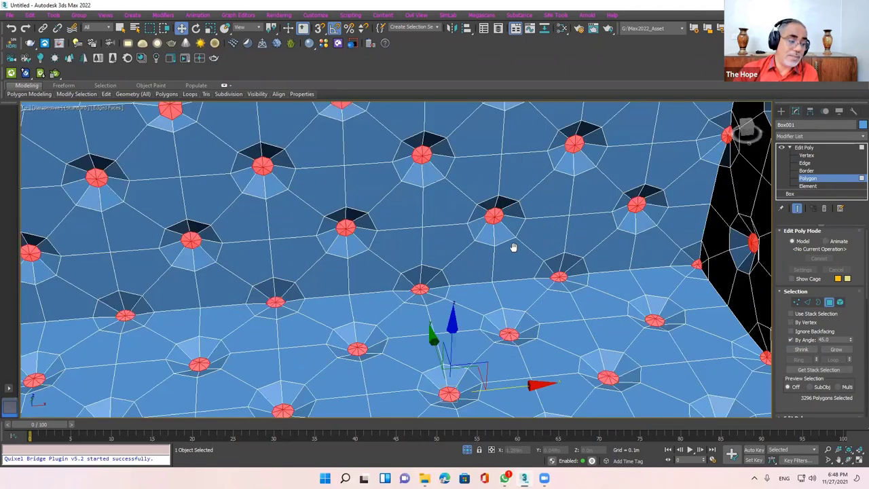
{"action": "scroll", "coordinate": [513, 247], "scroll_direction": "up", "scroll_amount": 2}
Delete the selected dimple-centre polygons and leave polygon editing
{"action": "scroll", "coordinate": [489, 258], "scroll_direction": "up", "scroll_amount": 2}
{"action": "key", "text": "Delete"}
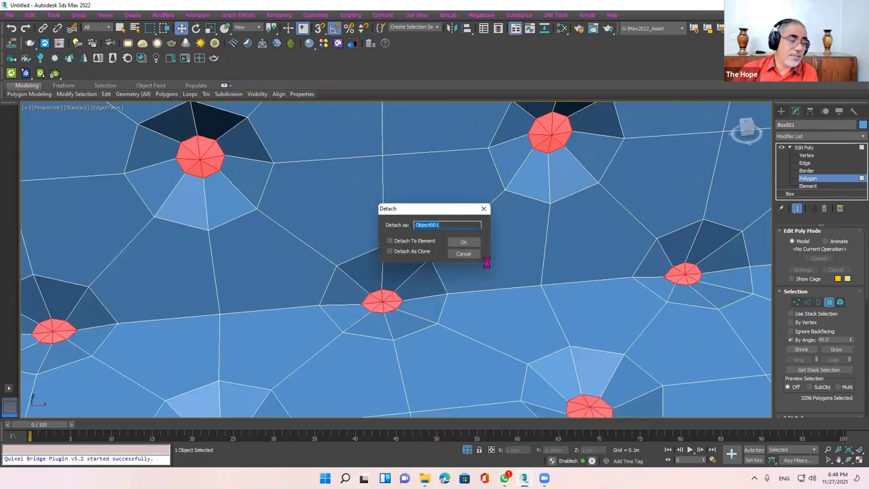
{"action": "key", "text": "Return"}
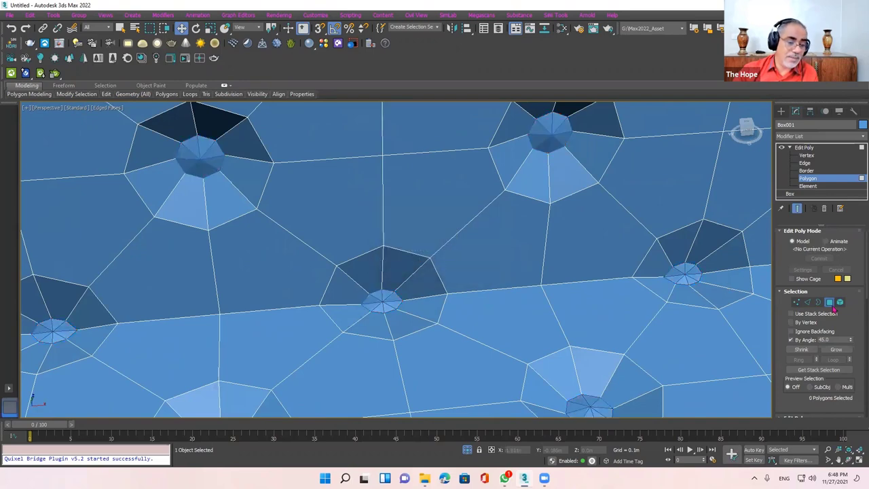
{"action": "key", "text": "4"}
Frame the whole box, reselect it, and pan across the surface to inspect the new holes
{"action": "scroll", "coordinate": [533, 326], "scroll_direction": "down", "scroll_amount": 2}
{"action": "scroll", "coordinate": [516, 322], "scroll_direction": "down", "scroll_amount": 2}
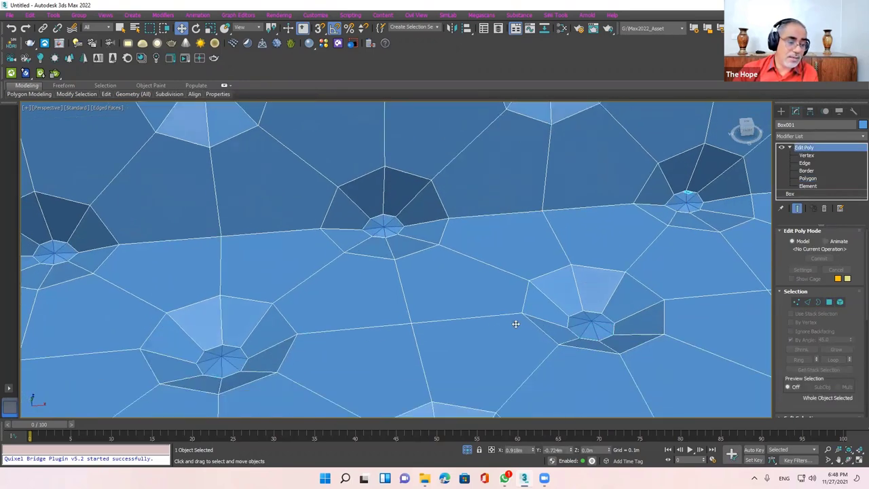
{"action": "scroll", "coordinate": [516, 322], "scroll_direction": "down", "scroll_amount": 3}
{"action": "key", "text": "z"}
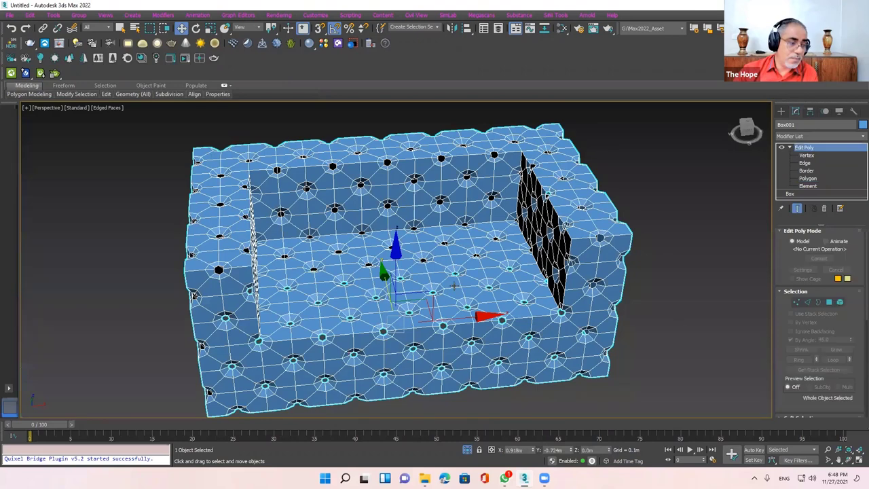
{"action": "scroll", "coordinate": [443, 290], "scroll_direction": "up", "scroll_amount": 3}
{"action": "scroll", "coordinate": [430, 287], "scroll_direction": "up", "scroll_amount": 3}
{"action": "scroll", "coordinate": [428, 291], "scroll_direction": "up", "scroll_amount": 3}
{"action": "left_click", "coordinate": [427, 292]}
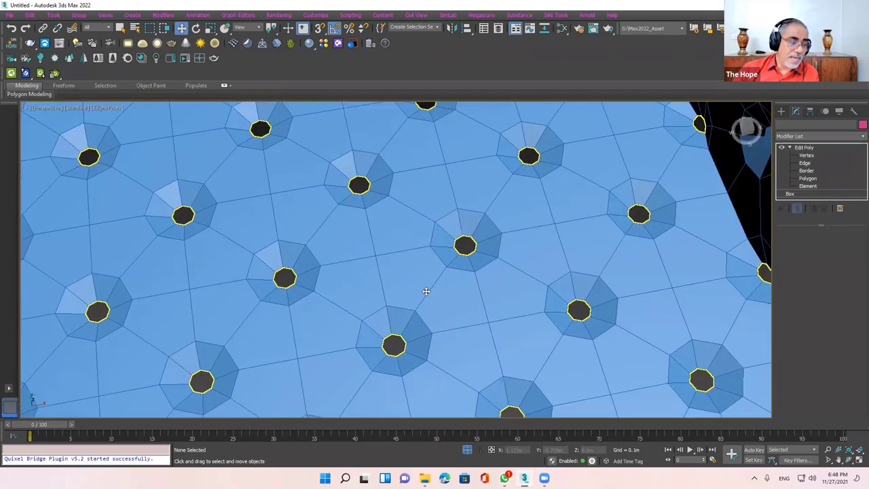
{"action": "mouse_move", "coordinate": [451, 260]}
{"action": "middle_mouse_down"}
{"action": "mouse_move", "coordinate": [489, 279]}
{"action": "mouse_move", "coordinate": [604, 301]}
{"action": "middle_mouse_up"}
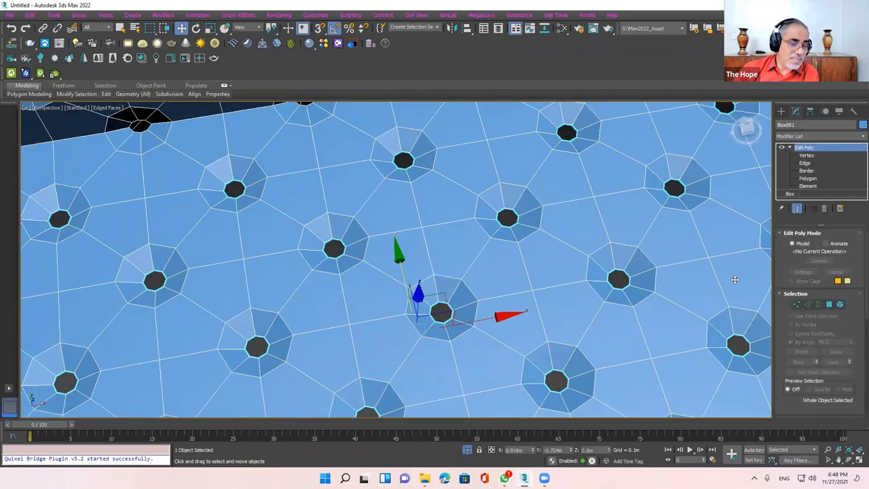
At Edge level, pick two diagonal floor edges between holes and extend them to four
{"action": "left_click", "coordinate": [807, 305]}
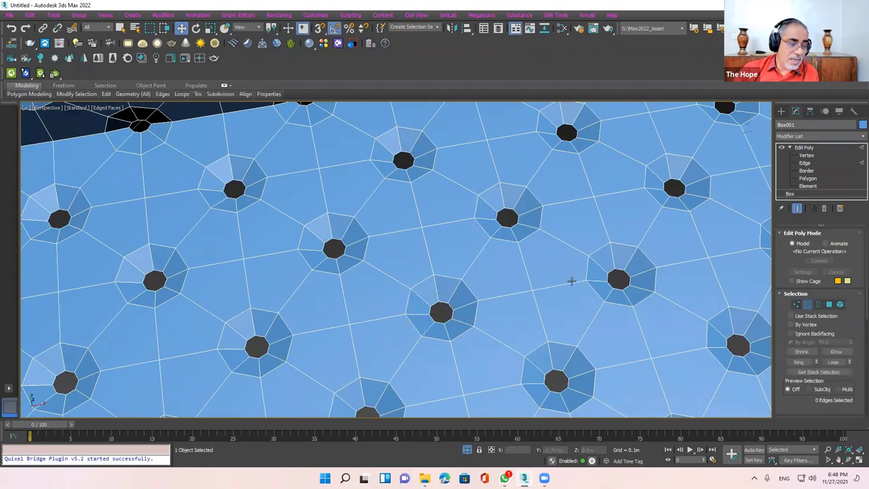
{"action": "left_click", "coordinate": [474, 257]}
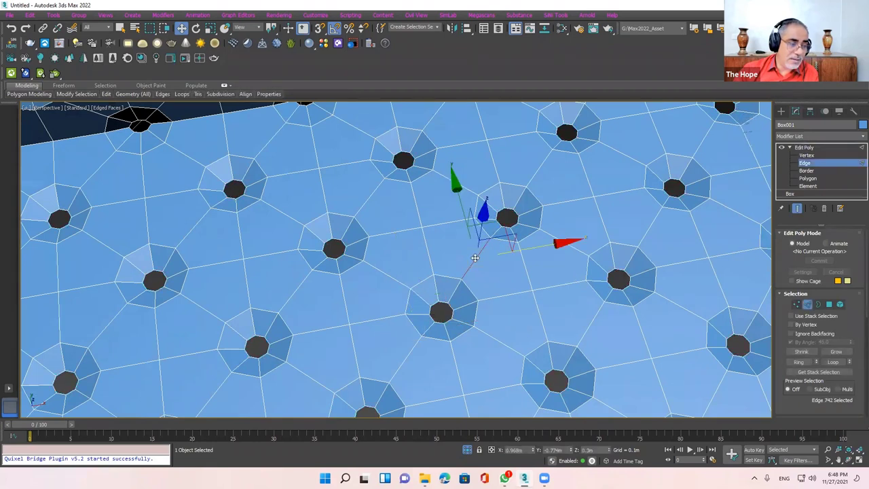
{"action": "left_click", "coordinate": [401, 278], "text": "ctrl"}
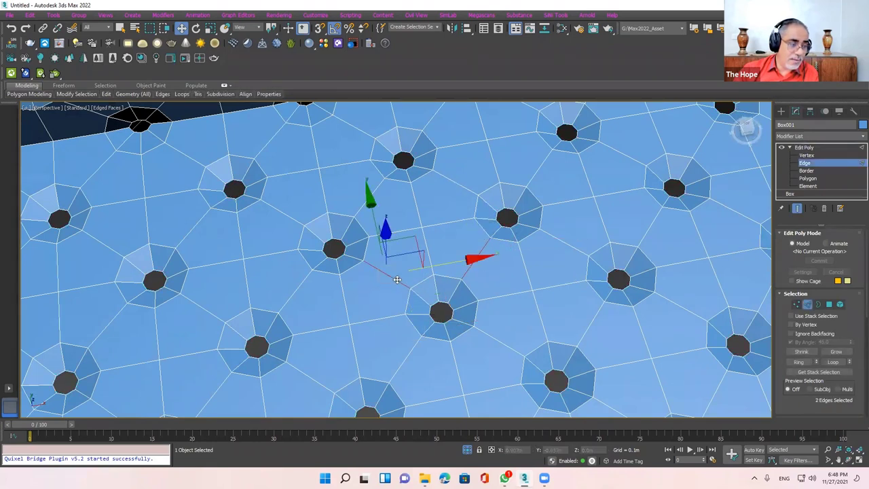
{"action": "double_click", "coordinate": [417, 355], "text": "ctrl"}
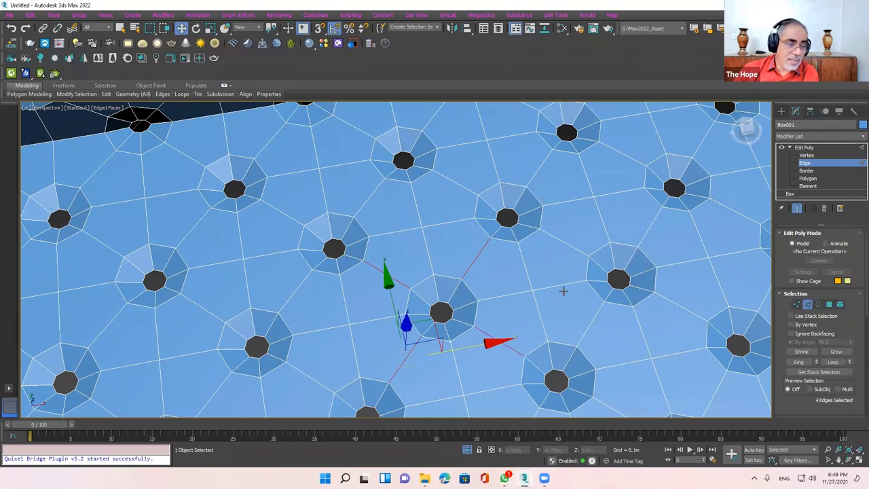
{"action": "scroll", "coordinate": [614, 196], "scroll_direction": "down", "scroll_amount": 5}
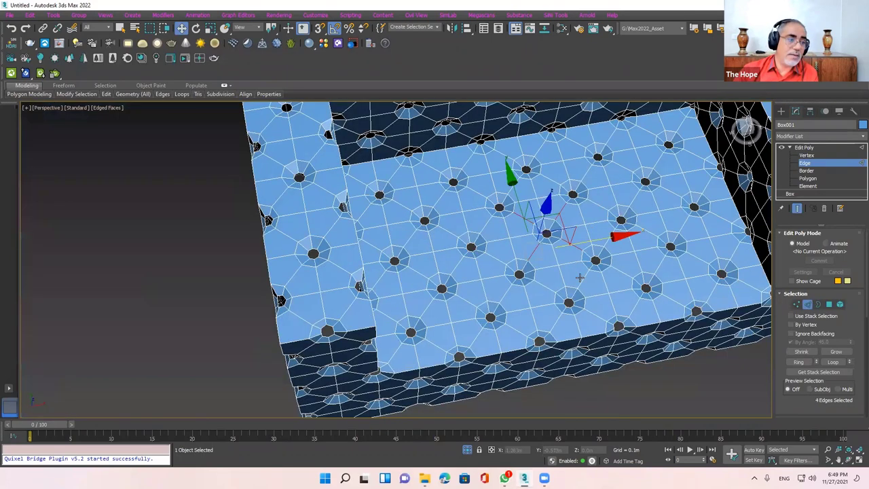
{"action": "mouse_move", "coordinate": [574, 208]}
{"action": "middle_mouse_down", "text": "alt"}
{"action": "mouse_move", "coordinate": [463, 139]}
{"action": "mouse_move", "coordinate": [429, 171]}
{"action": "mouse_move", "coordinate": [444, 146]}
{"action": "mouse_move", "coordinate": [398, 155]}
{"action": "mouse_move", "coordinate": [450, 234]}
{"action": "middle_mouse_up", "text": "alt"}
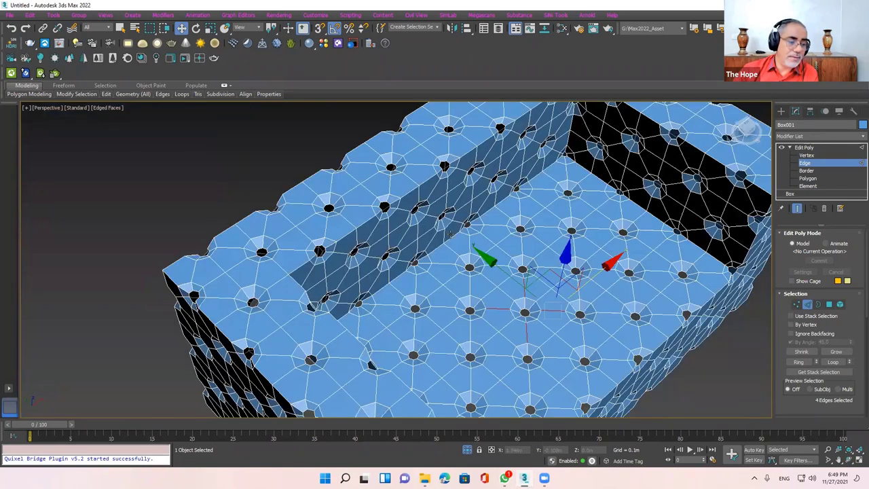
{"action": "mouse_move", "coordinate": [480, 266]}
{"action": "middle_mouse_down", "text": "alt"}
{"action": "mouse_move", "coordinate": [514, 271]}
{"action": "mouse_move", "coordinate": [466, 263]}
{"action": "mouse_move", "coordinate": [516, 275]}
{"action": "middle_mouse_up", "text": "alt"}
Run Select Similar from the X command search, giving 412 diagonal edges, and orbit to check them
{"action": "type", "text": "xs"}
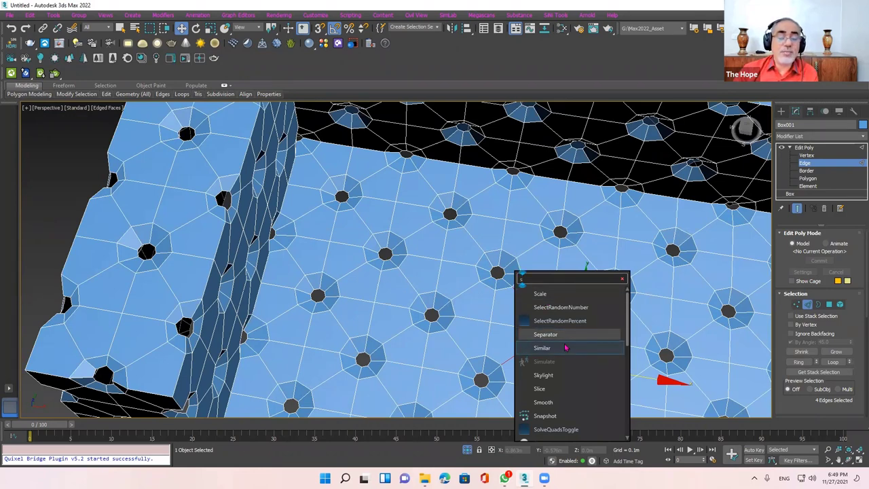
{"action": "left_click", "coordinate": [564, 348]}
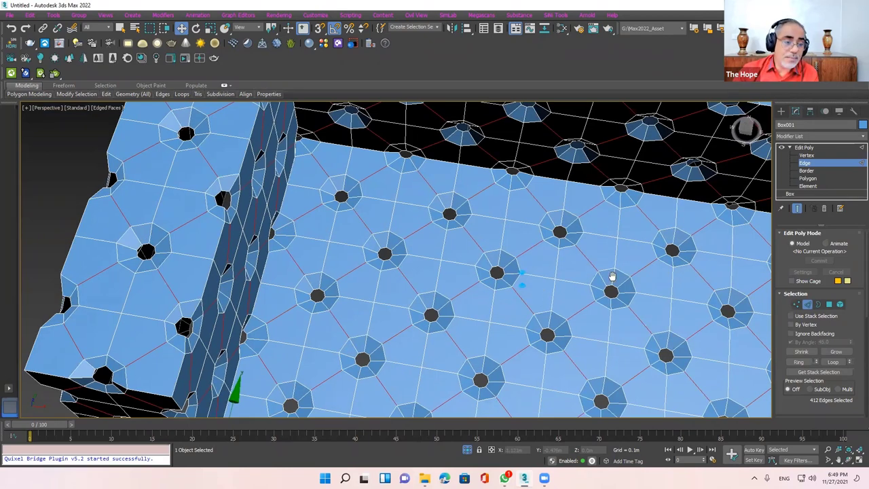
{"action": "scroll", "coordinate": [597, 257], "scroll_direction": "down", "scroll_amount": 3}
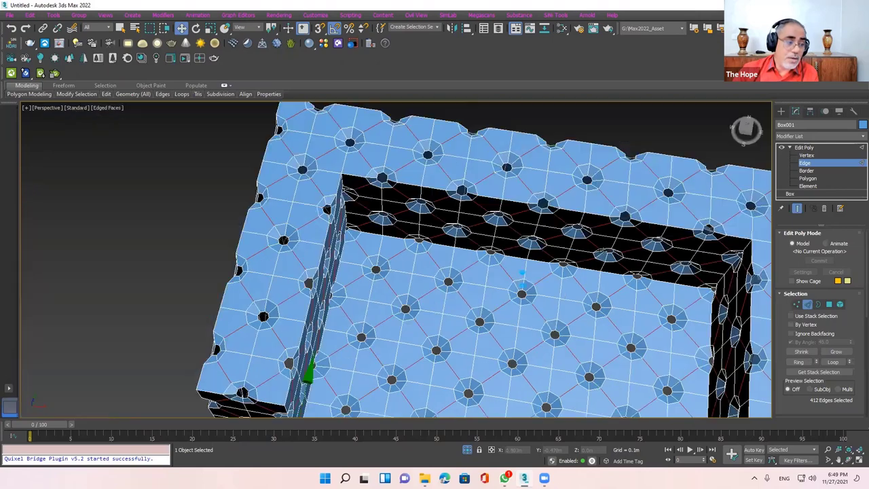
{"action": "middle_click_drag", "start_coordinate": [622, 240], "coordinate": [681, 243], "text": "alt"}
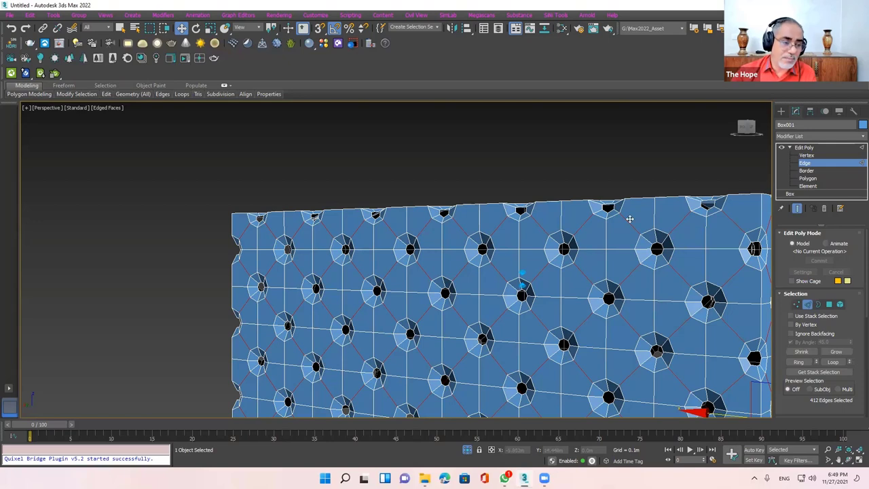
{"action": "mouse_move", "coordinate": [630, 219]}
{"action": "middle_mouse_down", "text": "alt"}
{"action": "mouse_move", "coordinate": [509, 265]}
{"action": "mouse_move", "coordinate": [543, 293]}
{"action": "middle_mouse_up", "text": "alt"}
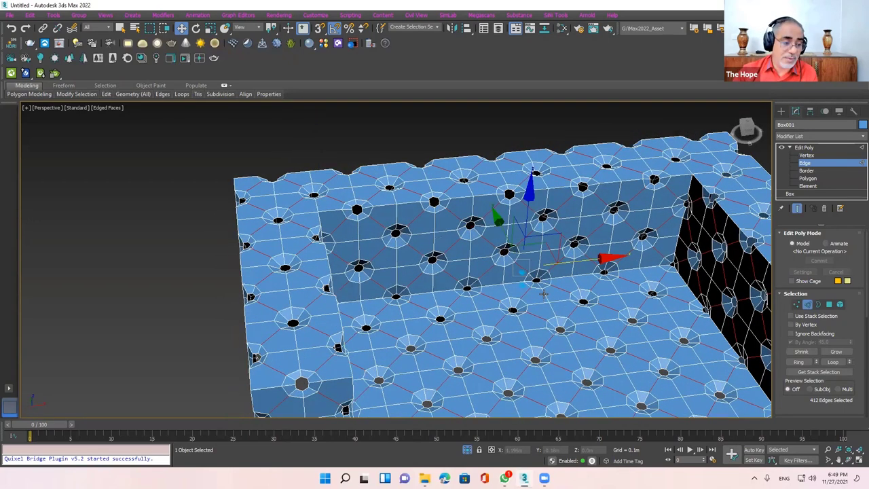
Raise the Loop spinner to grow the edge selection to 1236 diagonal edges
{"action": "scroll", "coordinate": [543, 293], "scroll_direction": "up", "scroll_amount": 5}
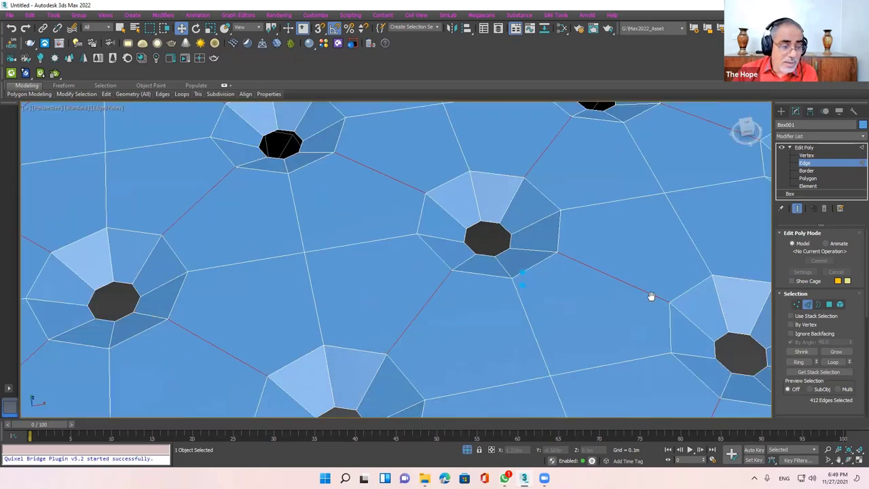
{"action": "middle_click_drag", "start_coordinate": [651, 297], "coordinate": [596, 278]}
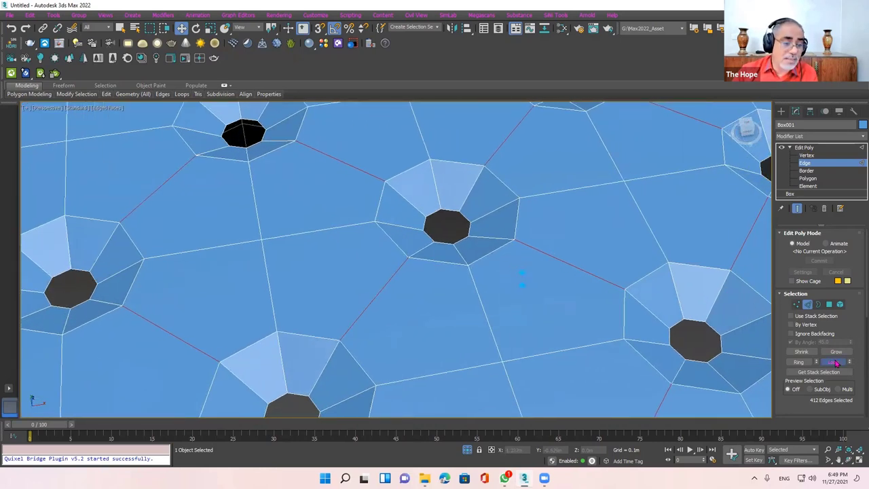
{"action": "left_click", "coordinate": [835, 362]}
Zoom in and adjust the view to inspect the continuous diagonal edge pattern over the box
{"action": "scroll", "coordinate": [533, 282], "scroll_direction": "down", "scroll_amount": 2}
{"action": "scroll", "coordinate": [533, 284], "scroll_direction": "down", "scroll_amount": 1}
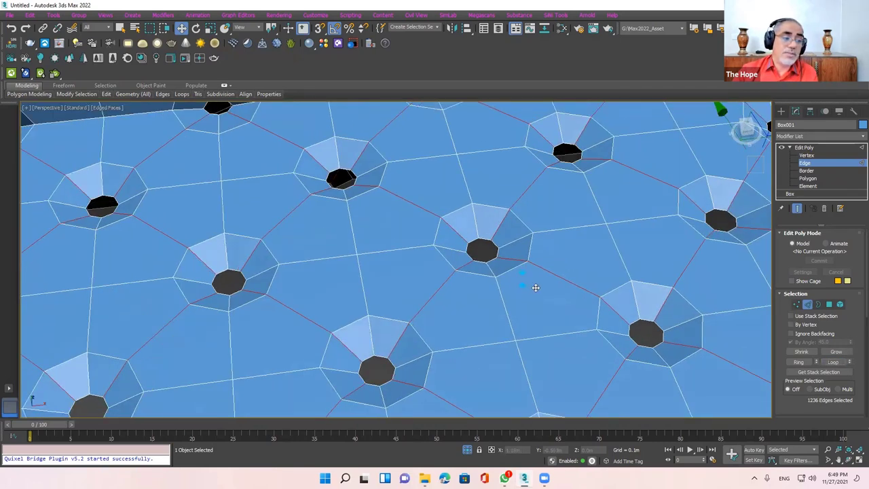
{"action": "scroll", "coordinate": [540, 275], "scroll_direction": "down", "scroll_amount": 2}
{"action": "scroll", "coordinate": [507, 259], "scroll_direction": "down", "scroll_amount": 4}
{"action": "scroll", "coordinate": [505, 275], "scroll_direction": "up", "scroll_amount": 2}
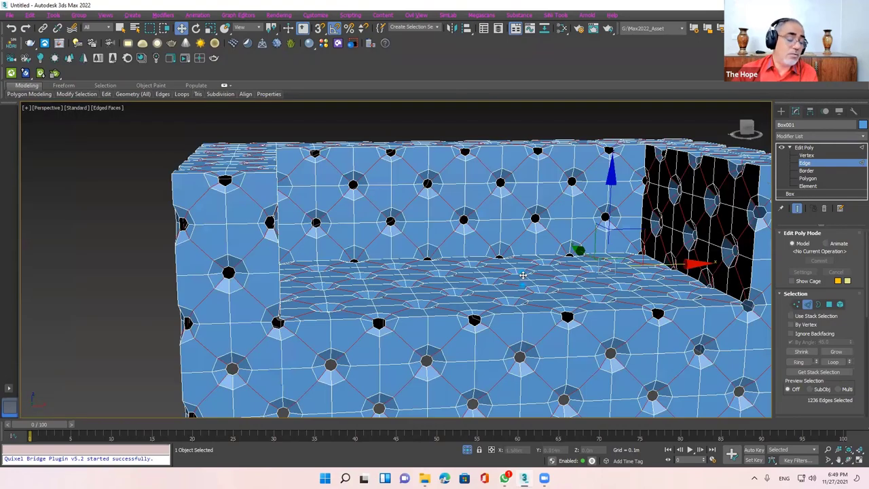
{"action": "scroll", "coordinate": [504, 292], "scroll_direction": "up", "scroll_amount": 1}
{"action": "scroll", "coordinate": [519, 300], "scroll_direction": "up", "scroll_amount": 2}
{"action": "scroll", "coordinate": [536, 303], "scroll_direction": "up", "scroll_amount": 2}
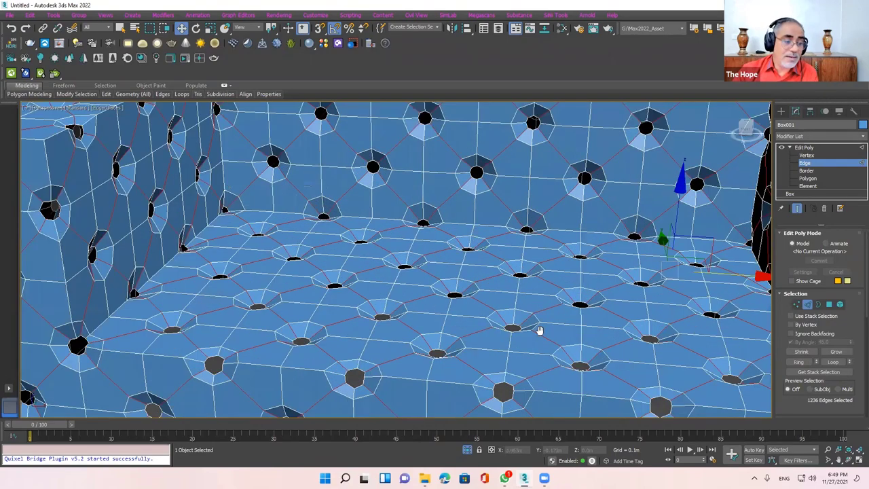
{"action": "scroll", "coordinate": [534, 296], "scroll_direction": "up", "scroll_amount": 2}
{"action": "scroll", "coordinate": [551, 258], "scroll_direction": "up", "scroll_amount": 2}
{"action": "scroll", "coordinate": [536, 227], "scroll_direction": "up", "scroll_amount": 2}
{"action": "scroll", "coordinate": [533, 217], "scroll_direction": "up", "scroll_amount": 2}
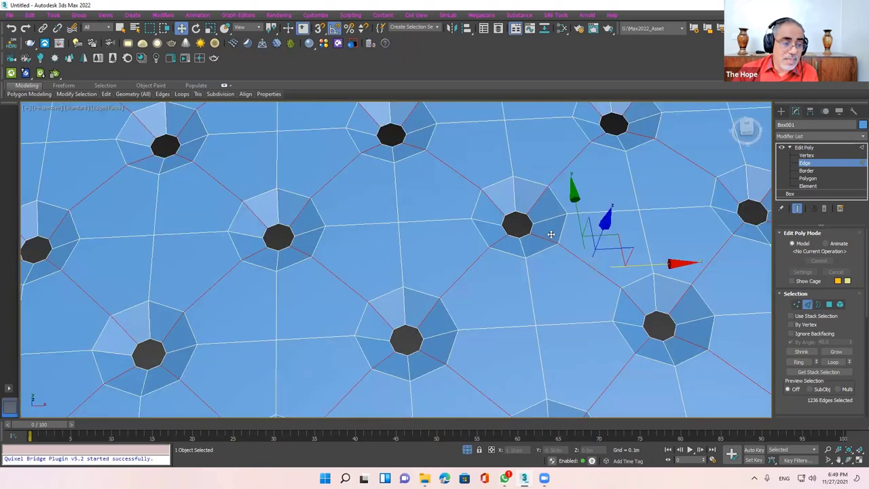
{"action": "scroll", "coordinate": [530, 288], "scroll_direction": "up", "scroll_amount": 1}
{"action": "middle_click_drag", "start_coordinate": [525, 303], "coordinate": [527, 302]}
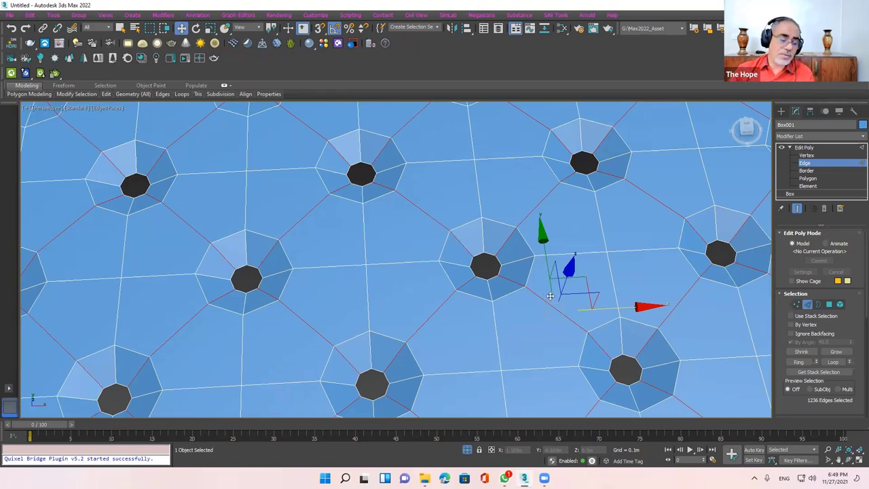
{"action": "mouse_move", "coordinate": [550, 281]}
{"action": "middle_mouse_down", "text": "alt"}
{"action": "mouse_move", "coordinate": [648, 231]}
{"action": "mouse_move", "coordinate": [649, 221]}
{"action": "middle_mouse_up", "text": "alt"}
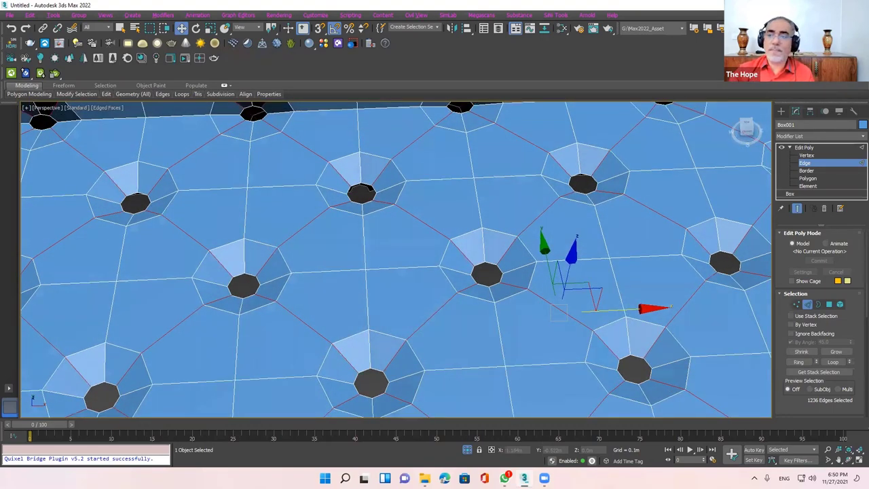